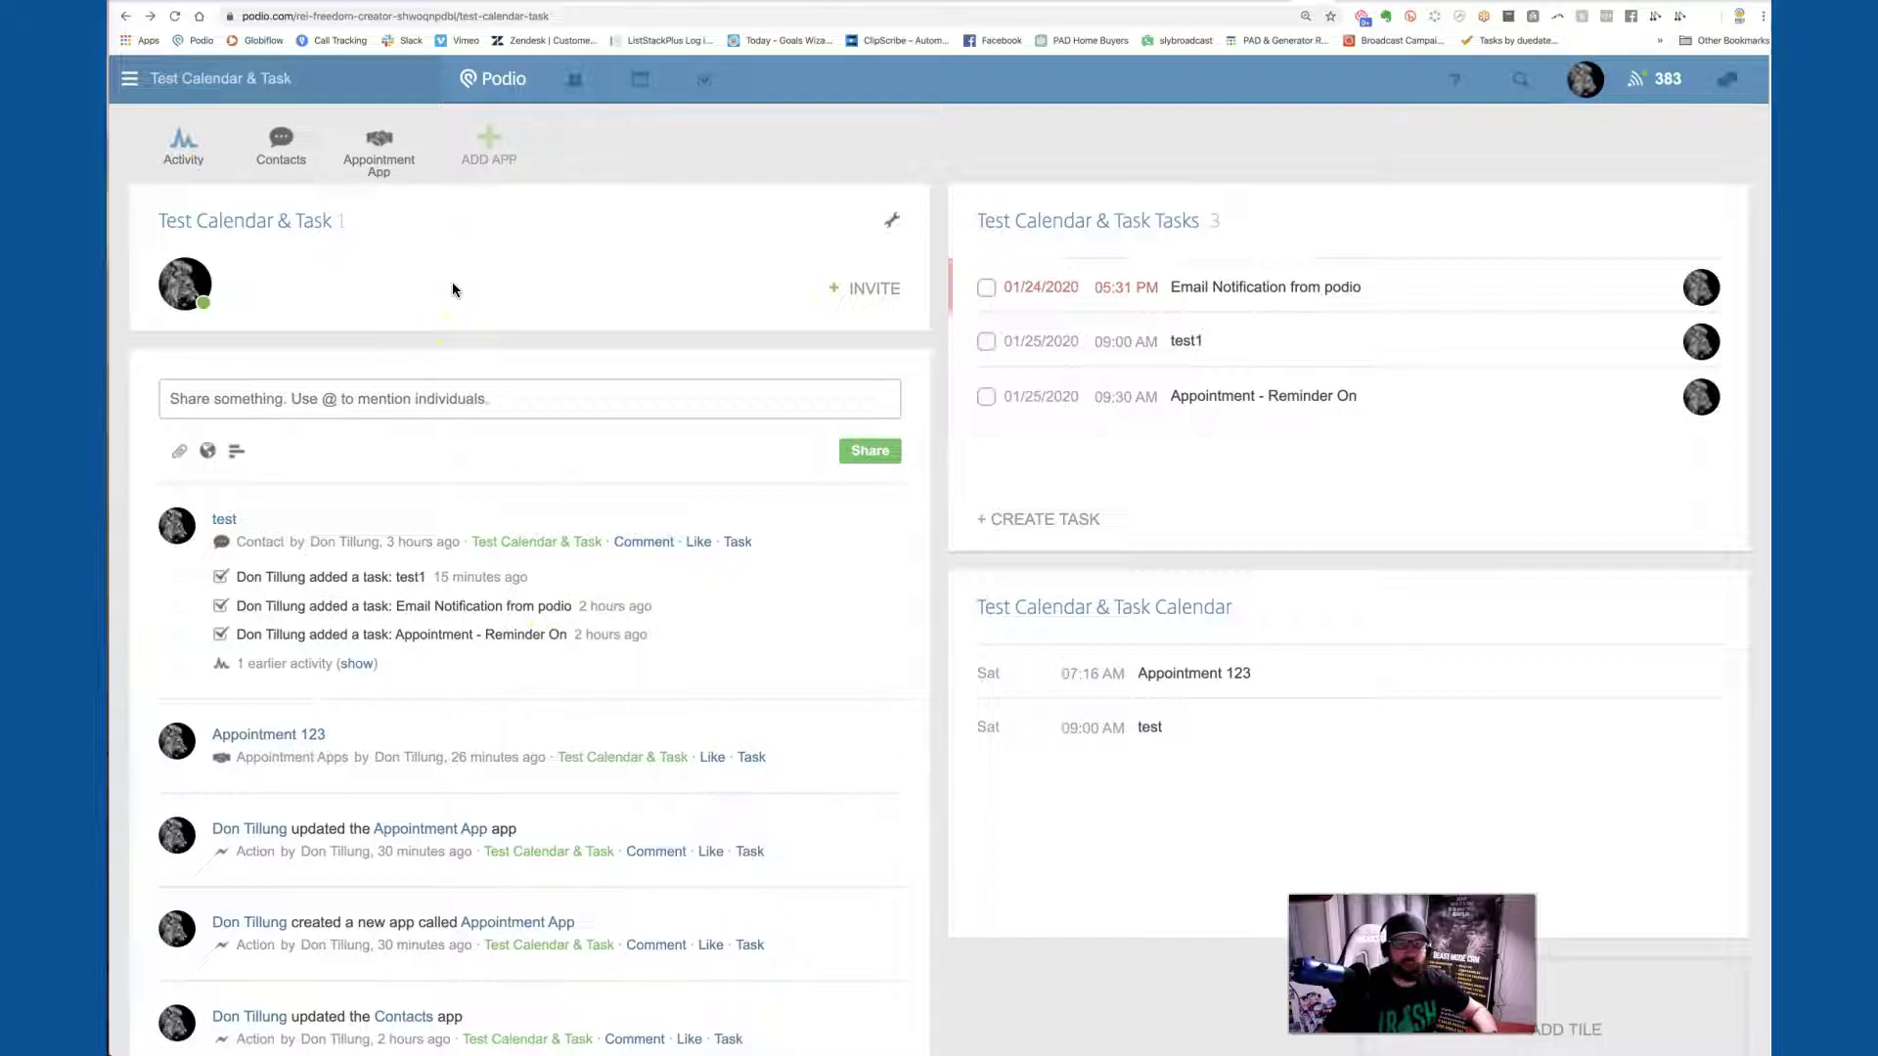
pyautogui.click(508, 298)
pyautogui.moveTo(812, 333); pyautogui.dragTo(851, 336)
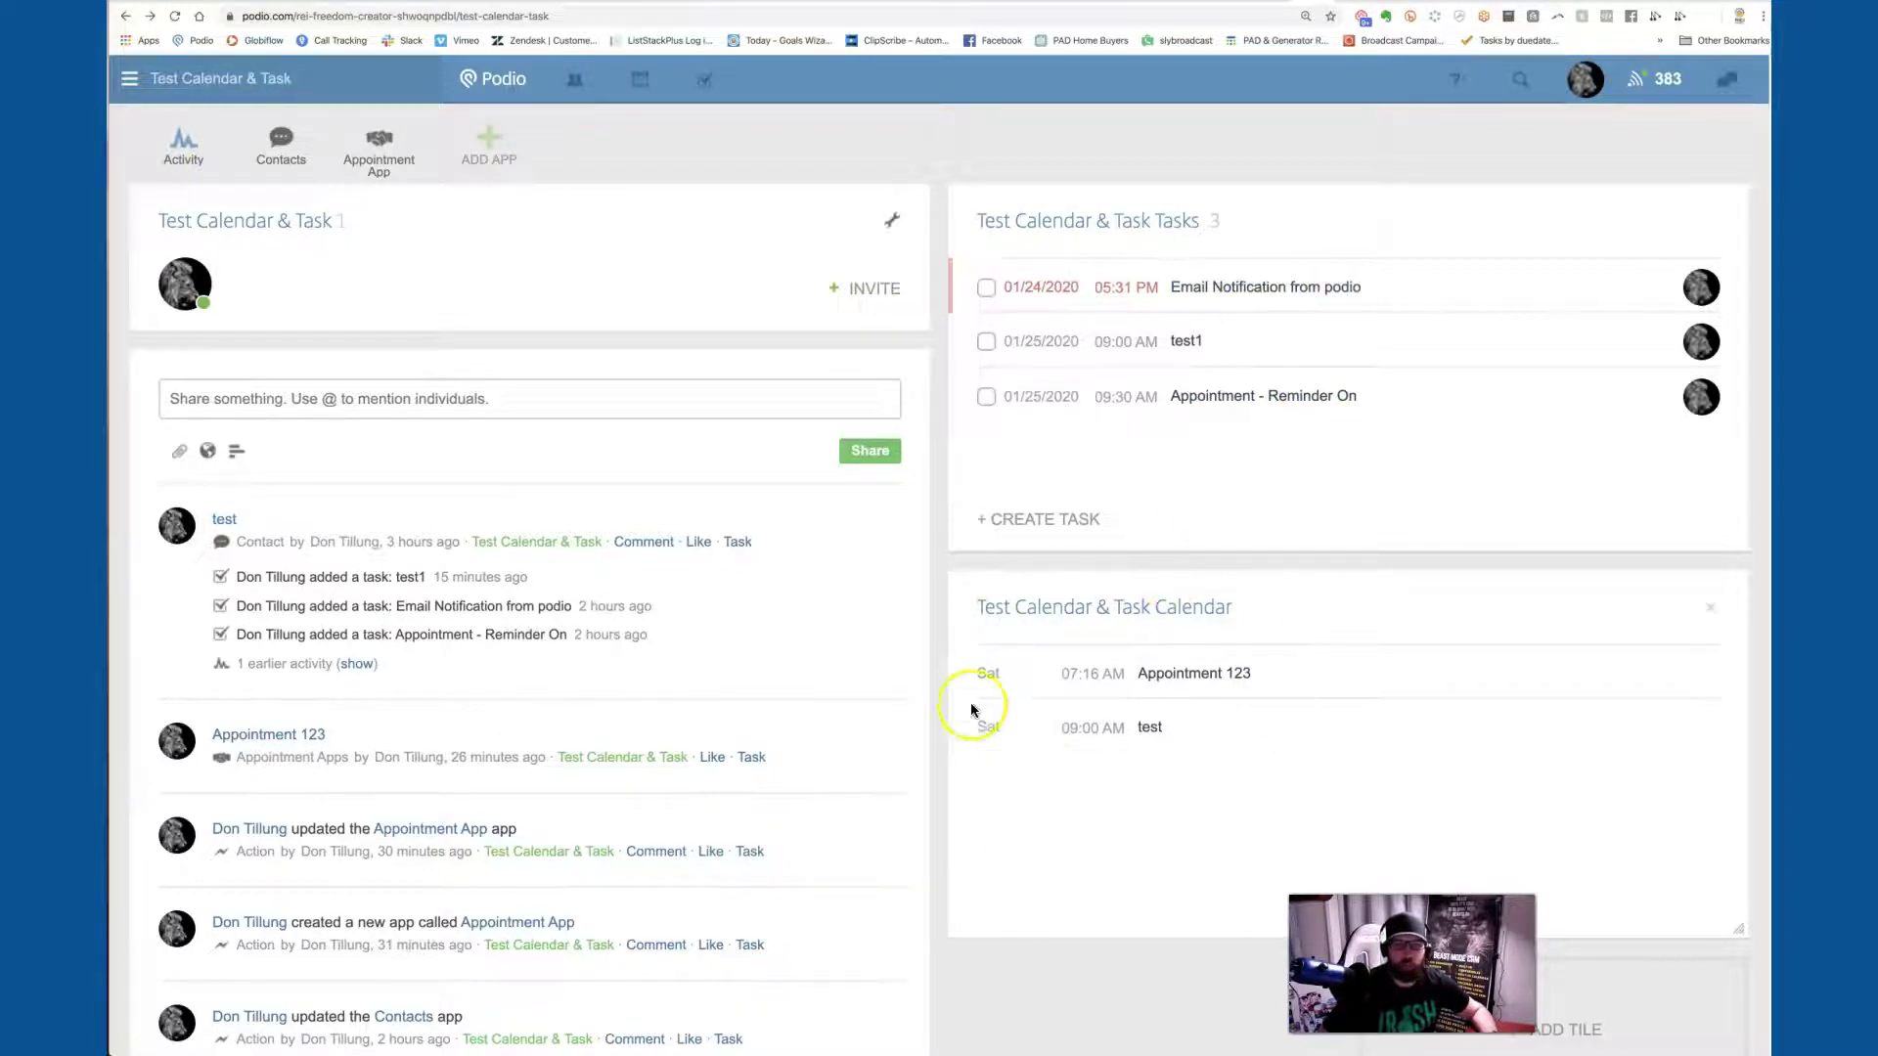
pyautogui.click(1219, 735)
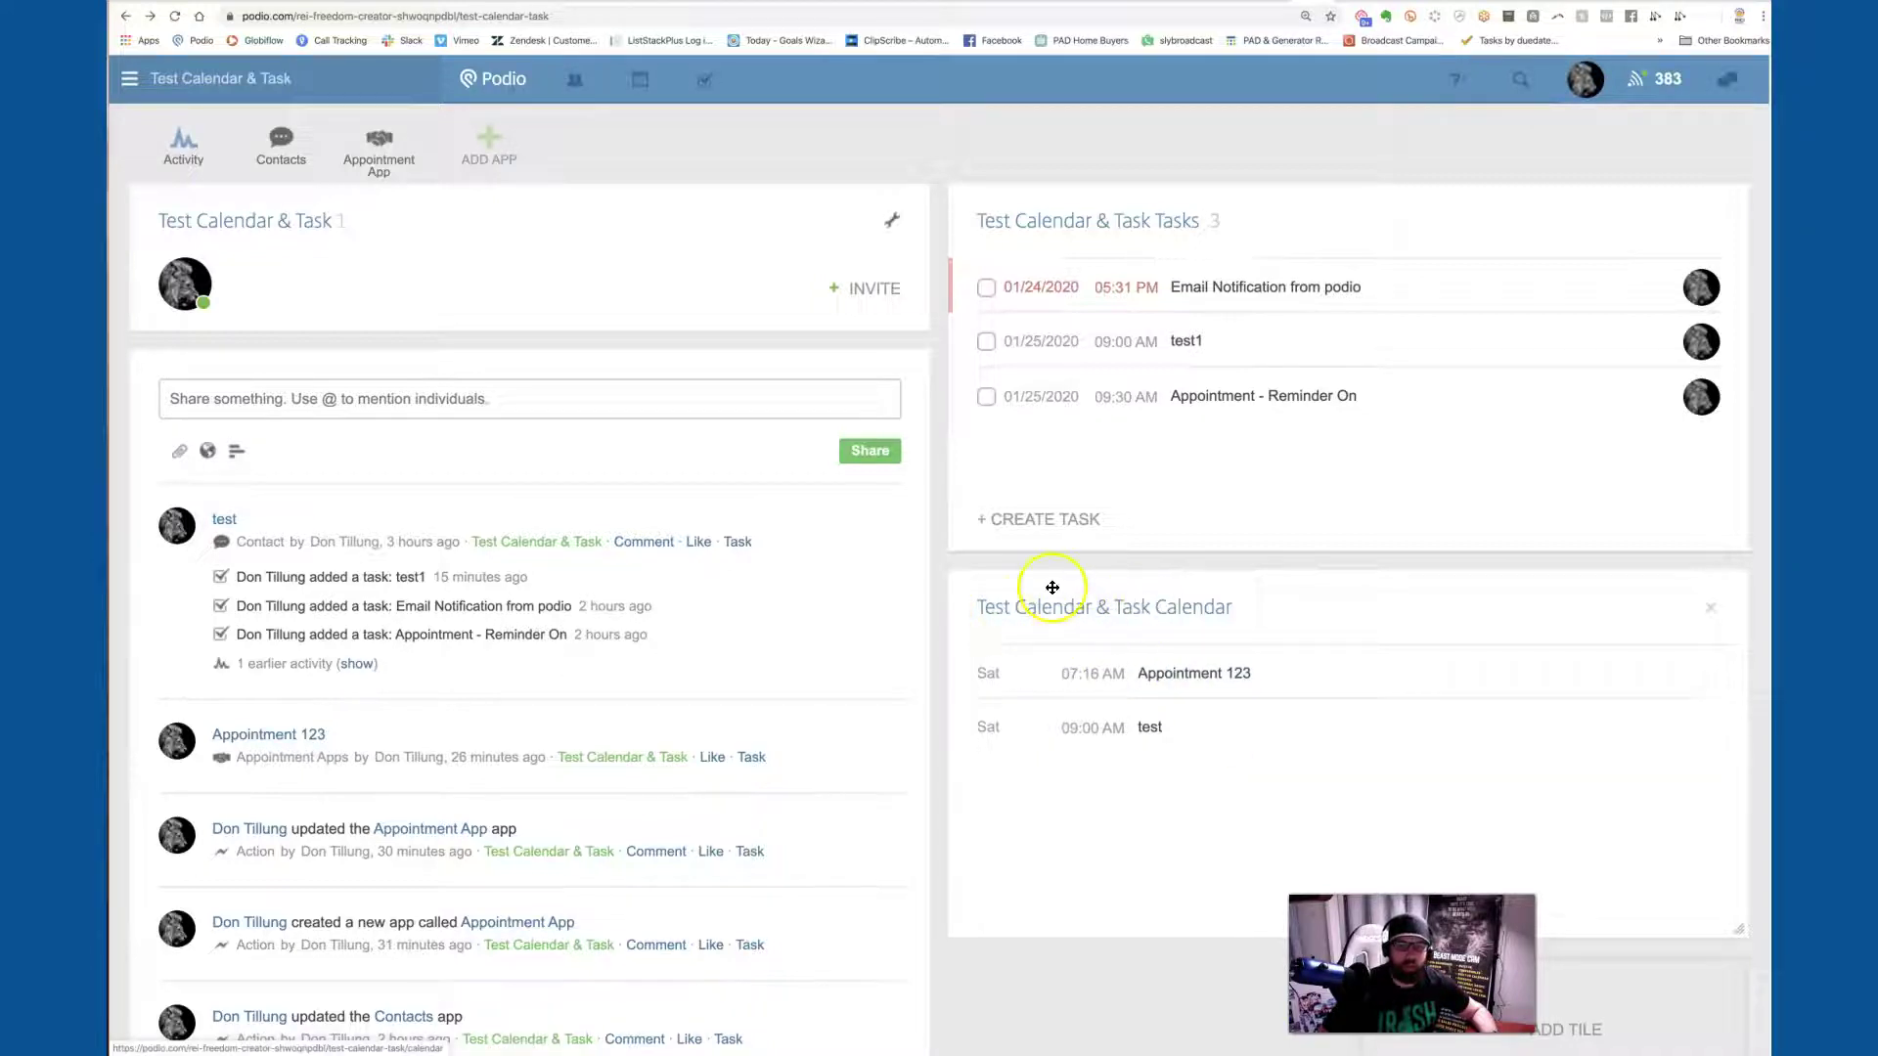
pyautogui.scroll(-1, 949, 467)
pyautogui.scroll(-1, 782, 313)
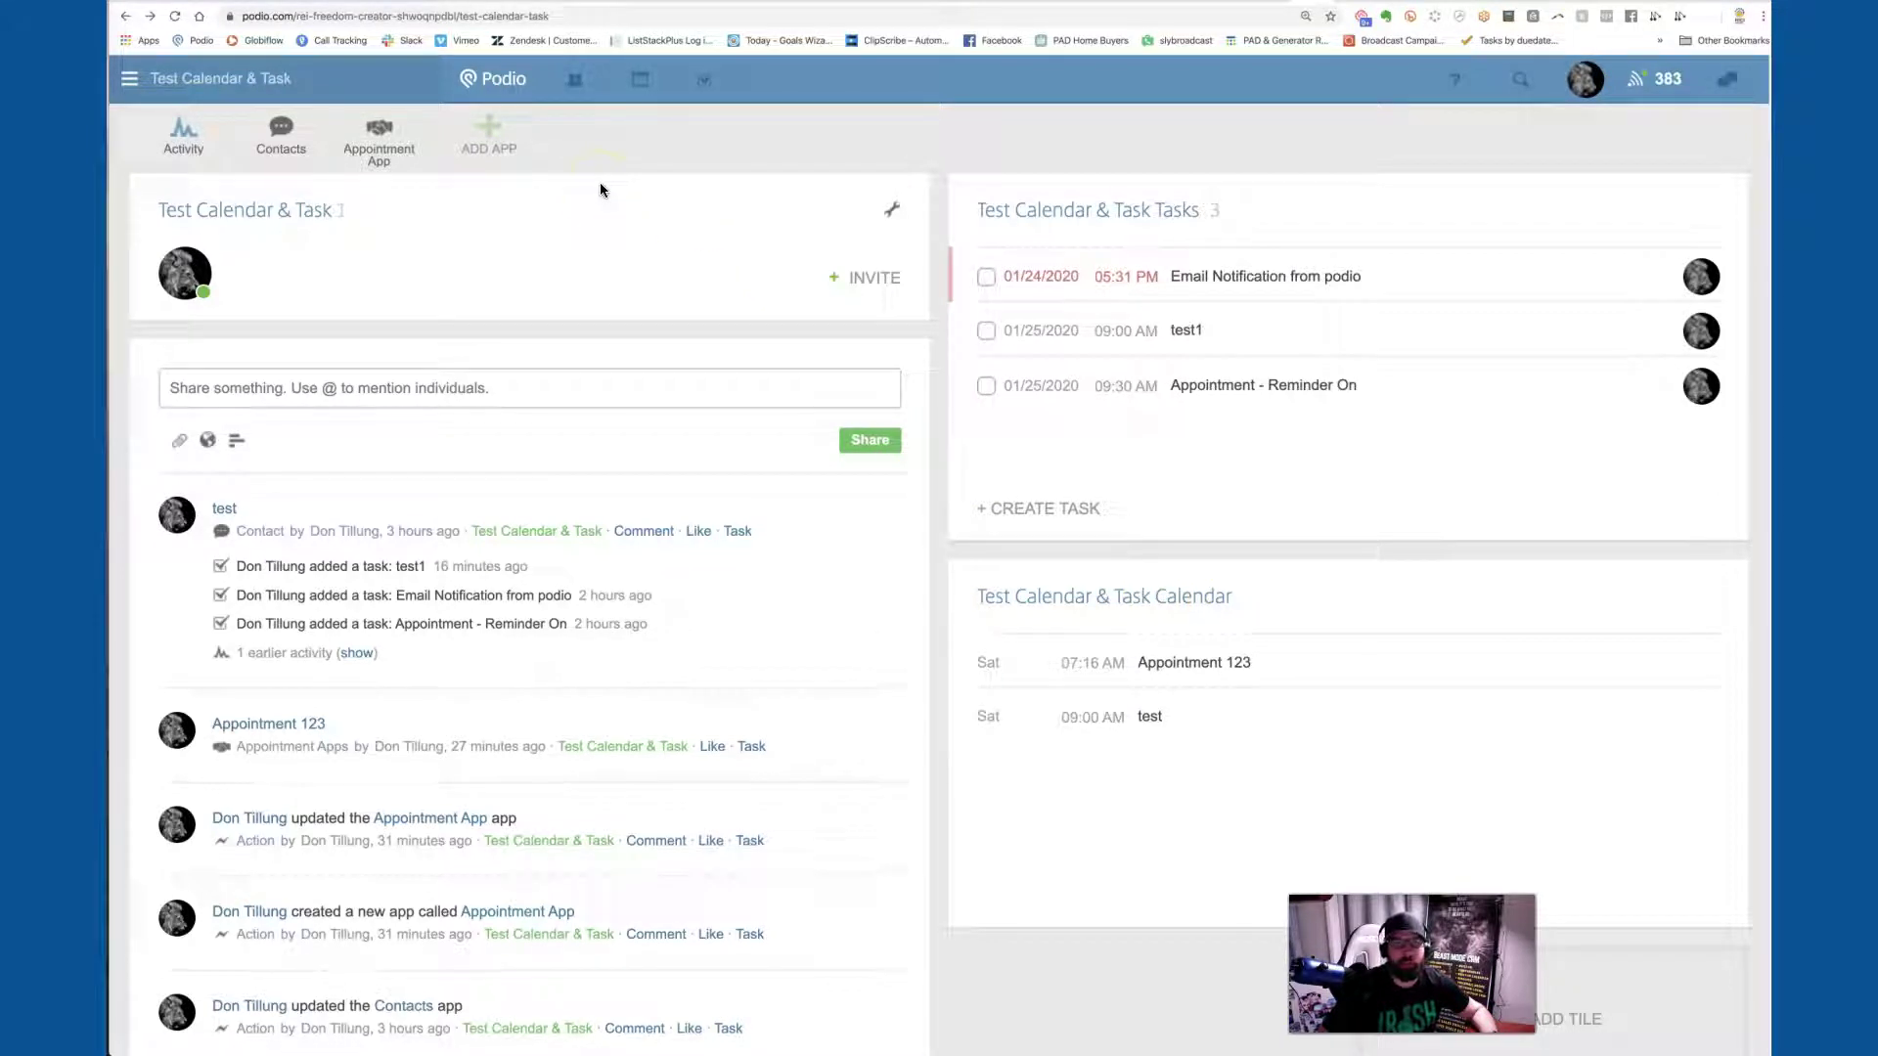
pyautogui.click(236, 82)
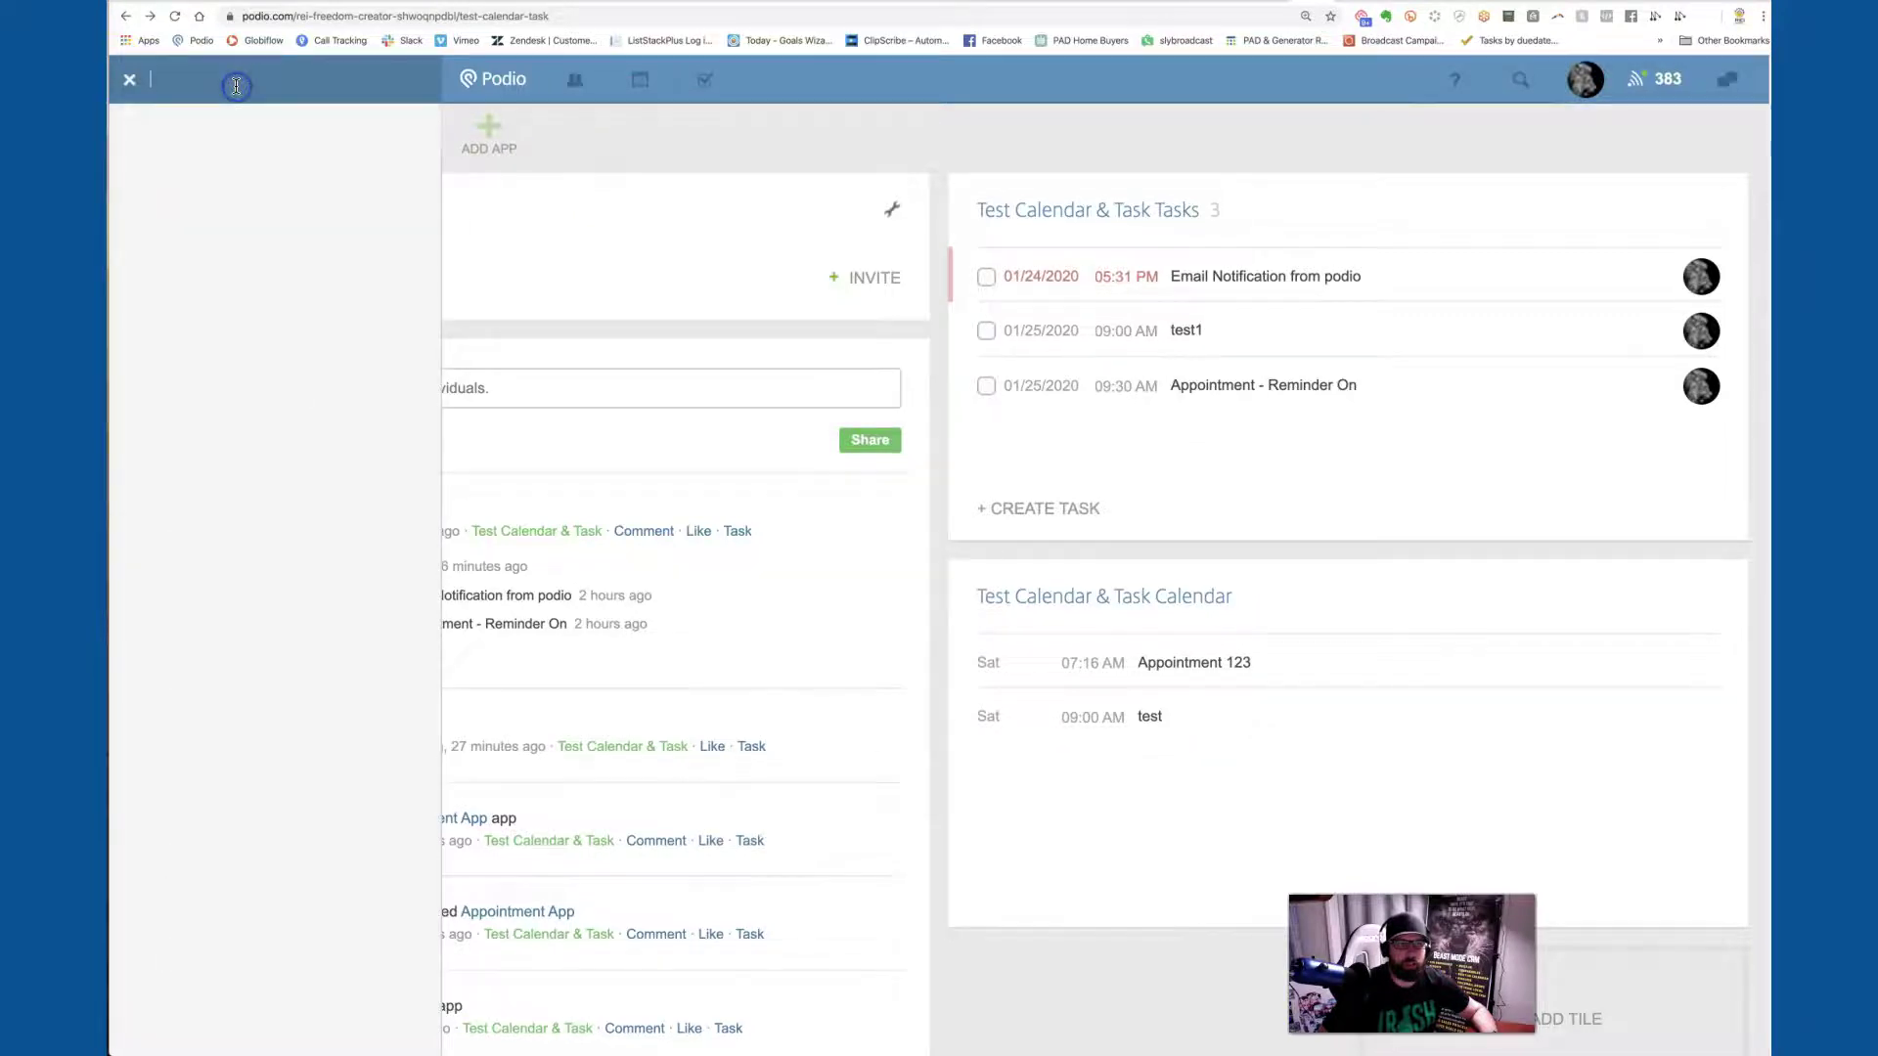
pyautogui.click(562, 204)
pyautogui.click(645, 130)
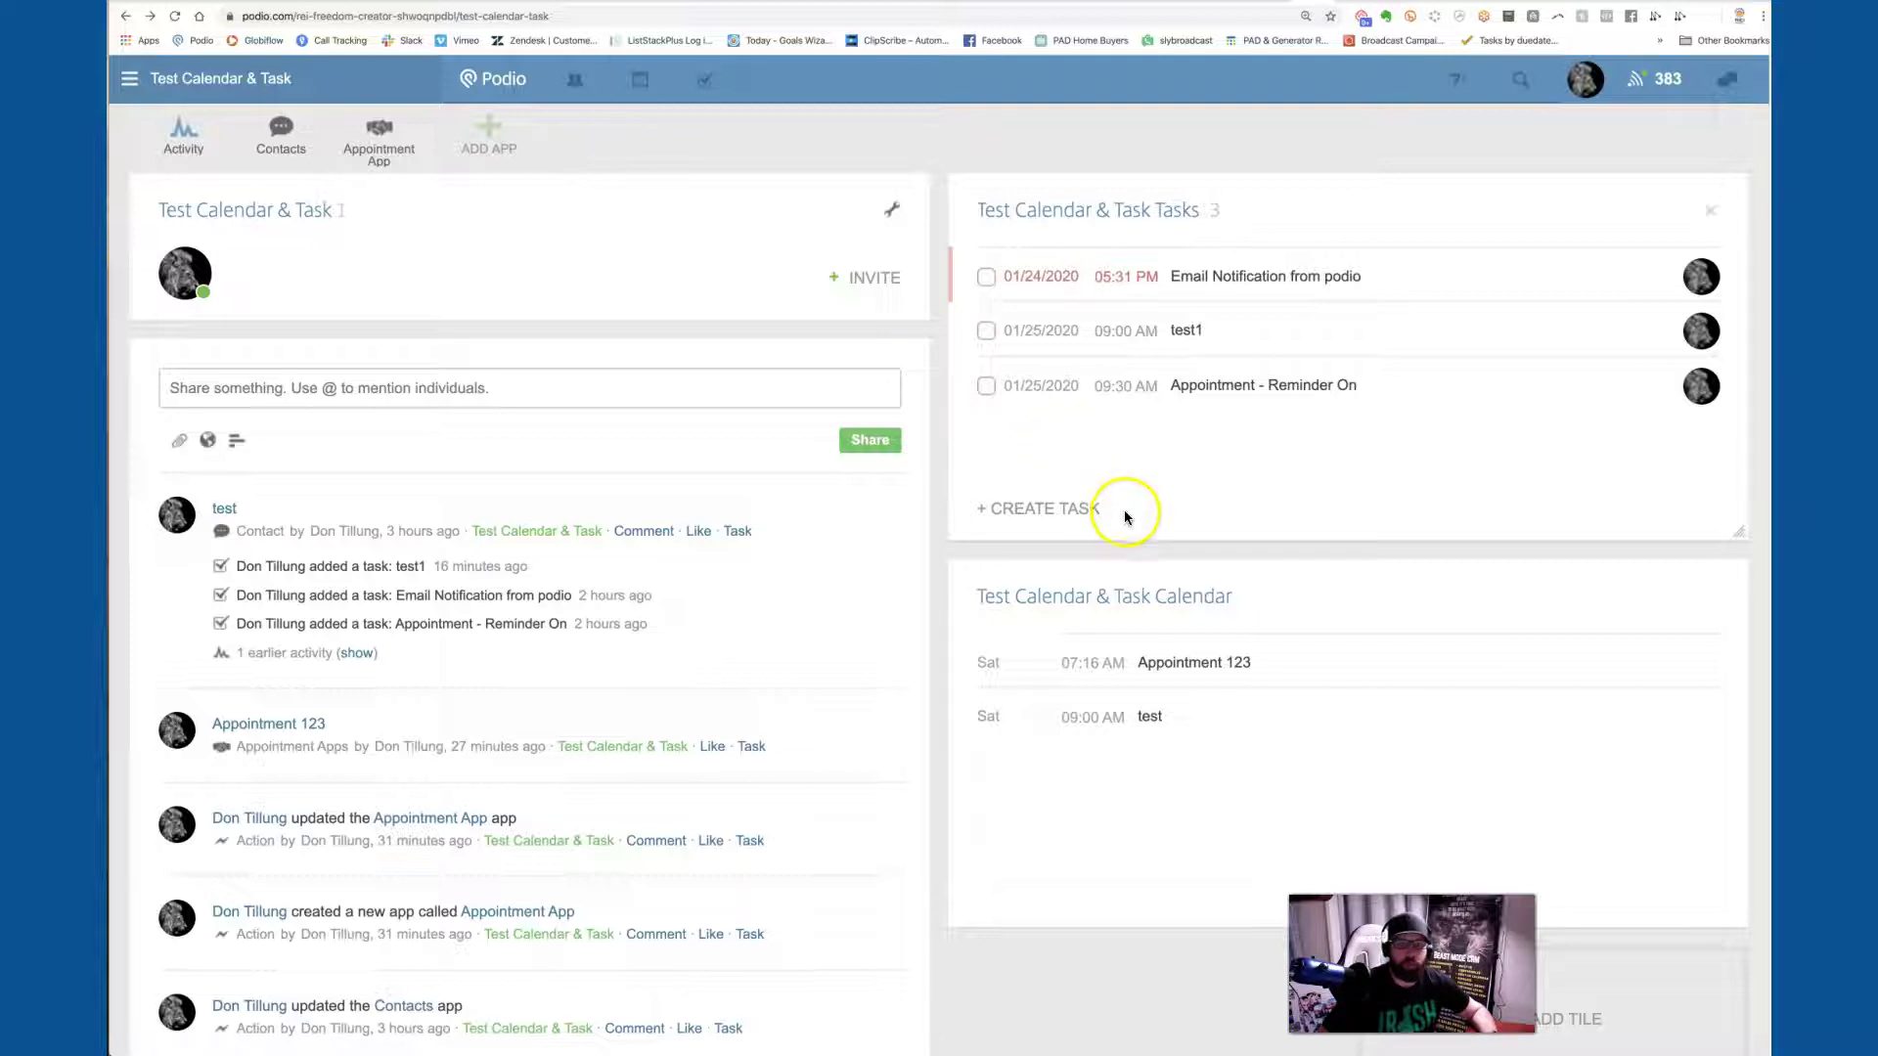
# Step: Open the Test Calendar & Task workspace calendar and review its Google Calendar export and the connected accounts
pyautogui.click(1117, 601)
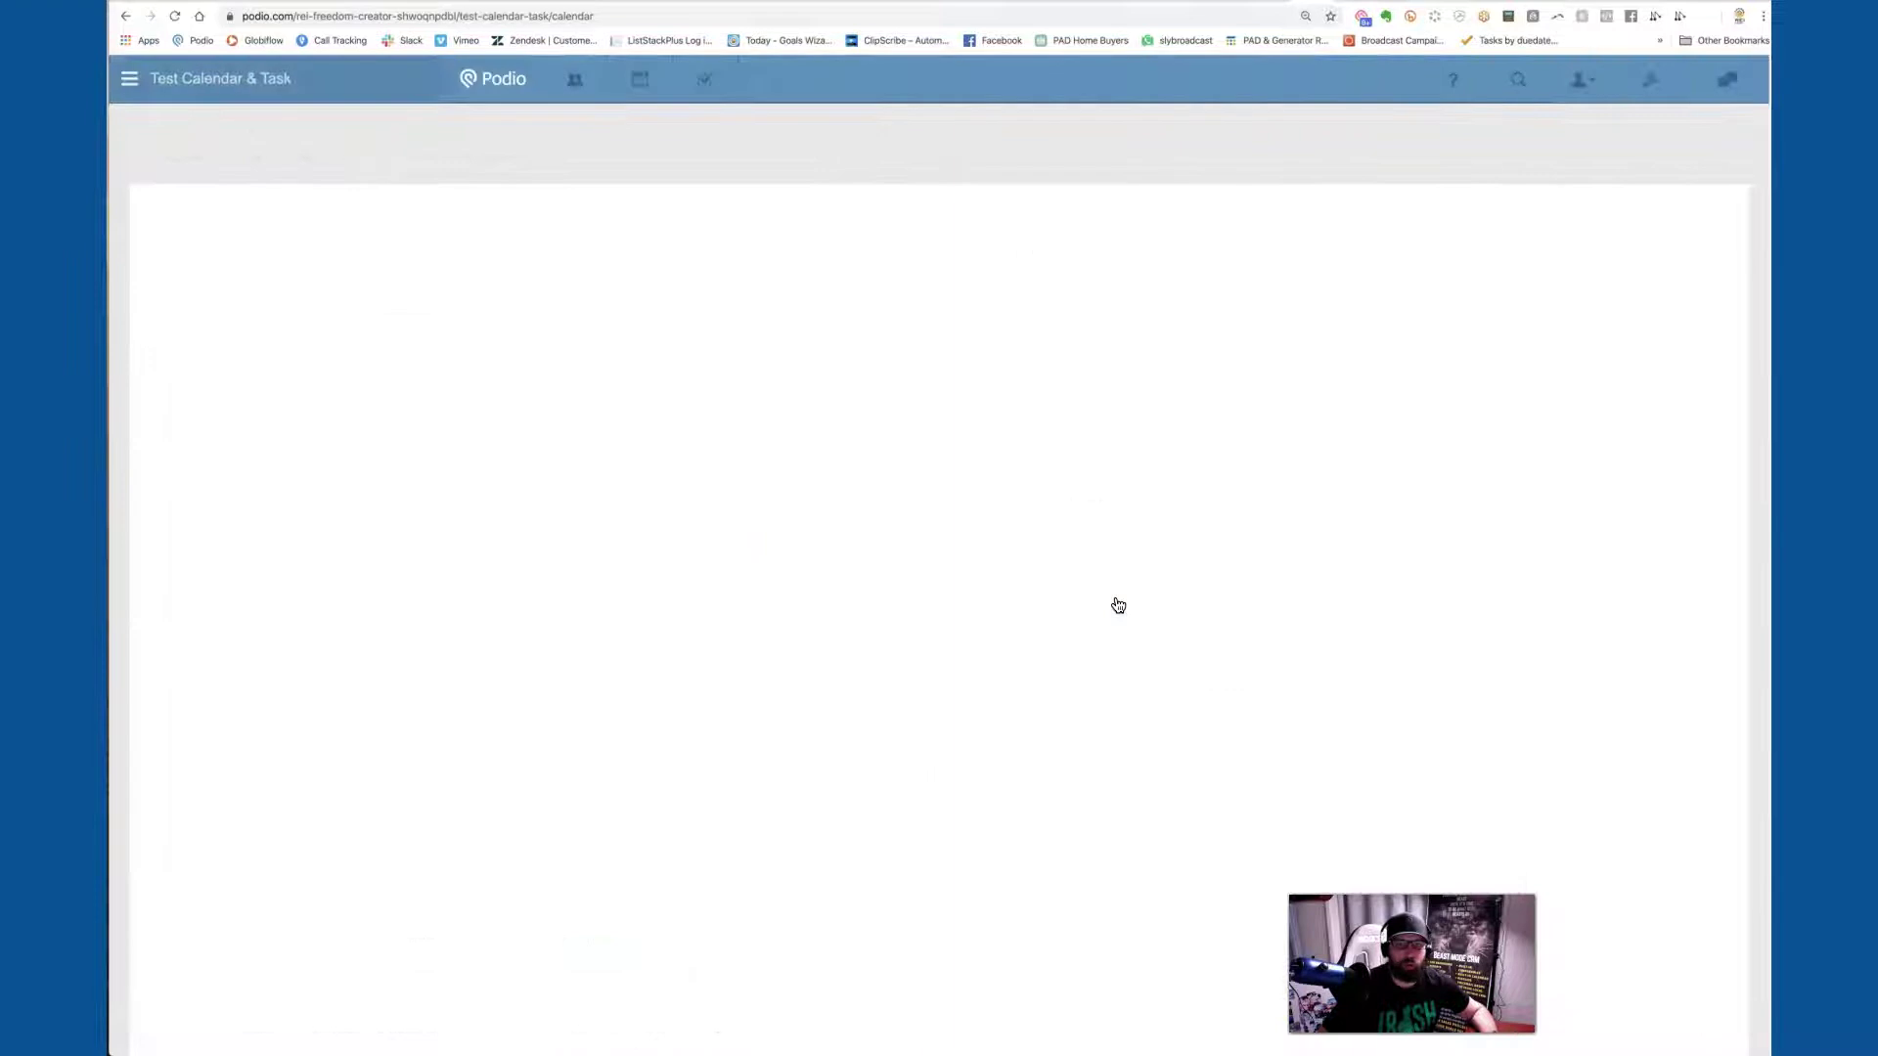
pyautogui.scroll(10, 825, 486)
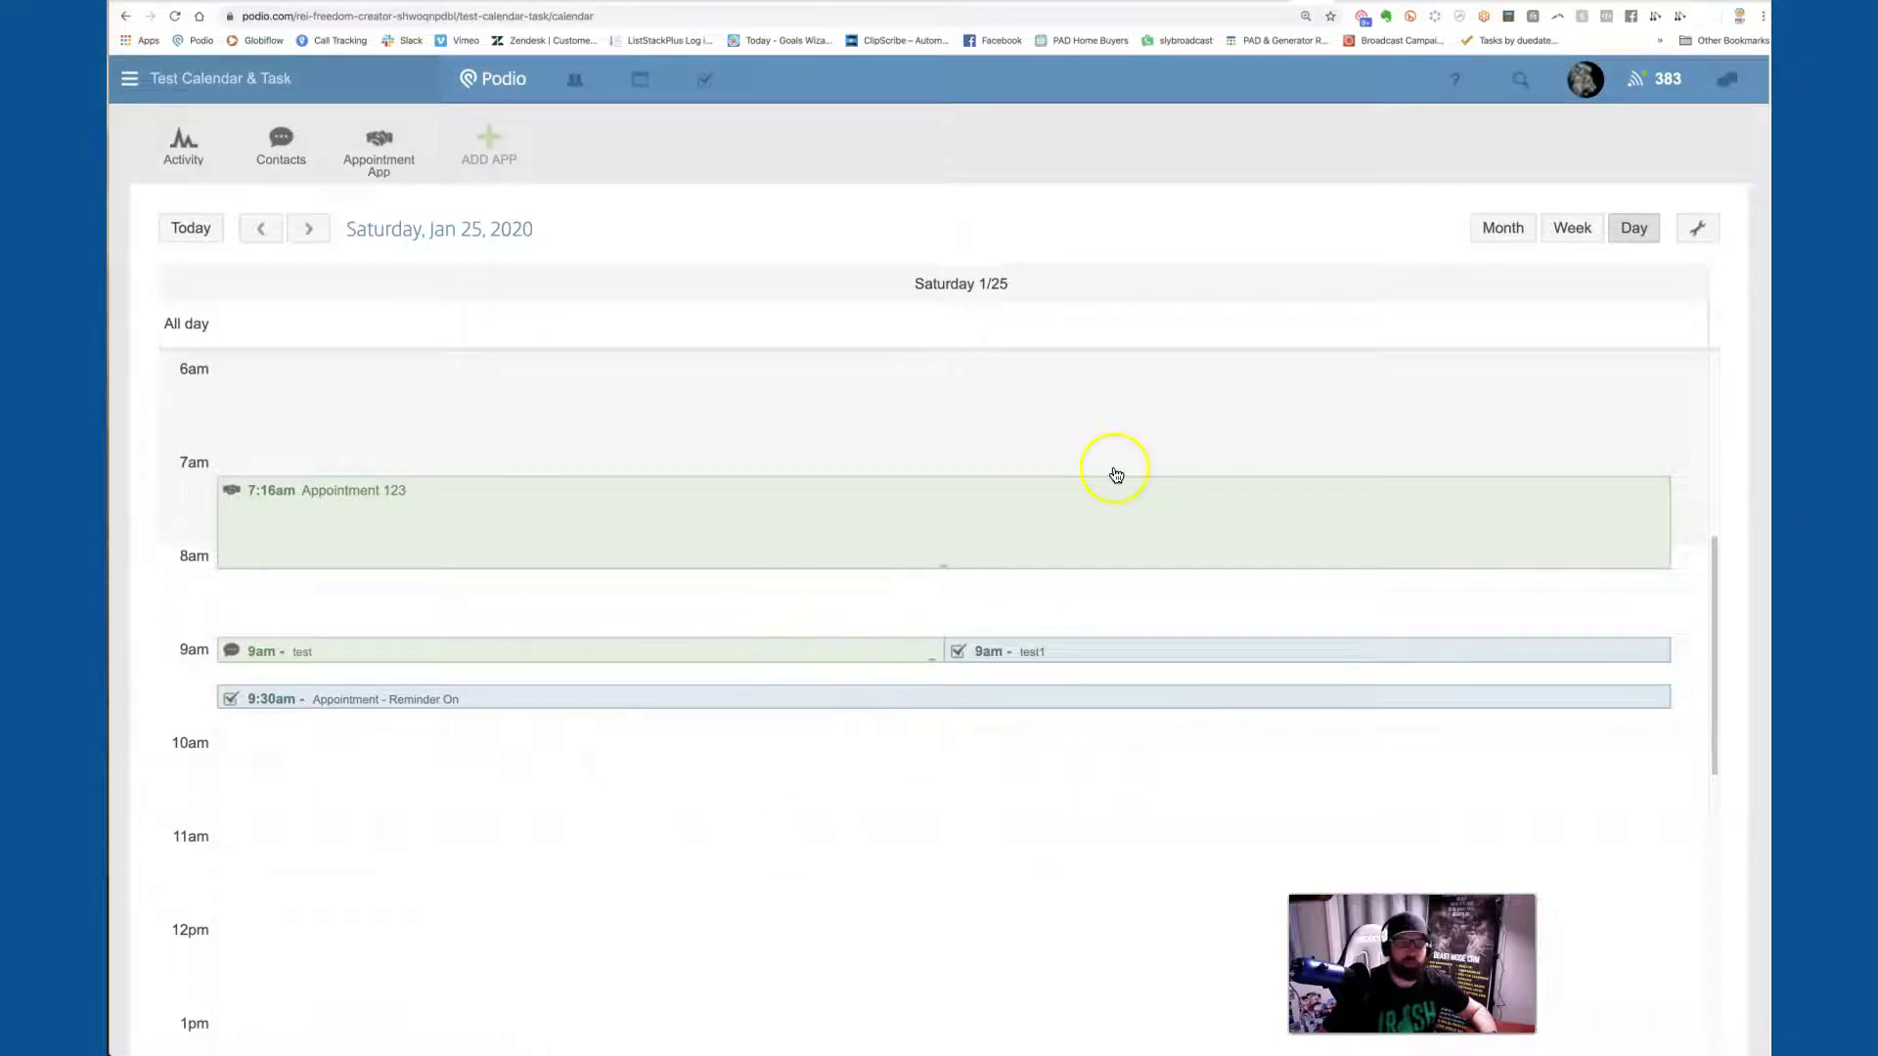
pyautogui.click(1697, 233)
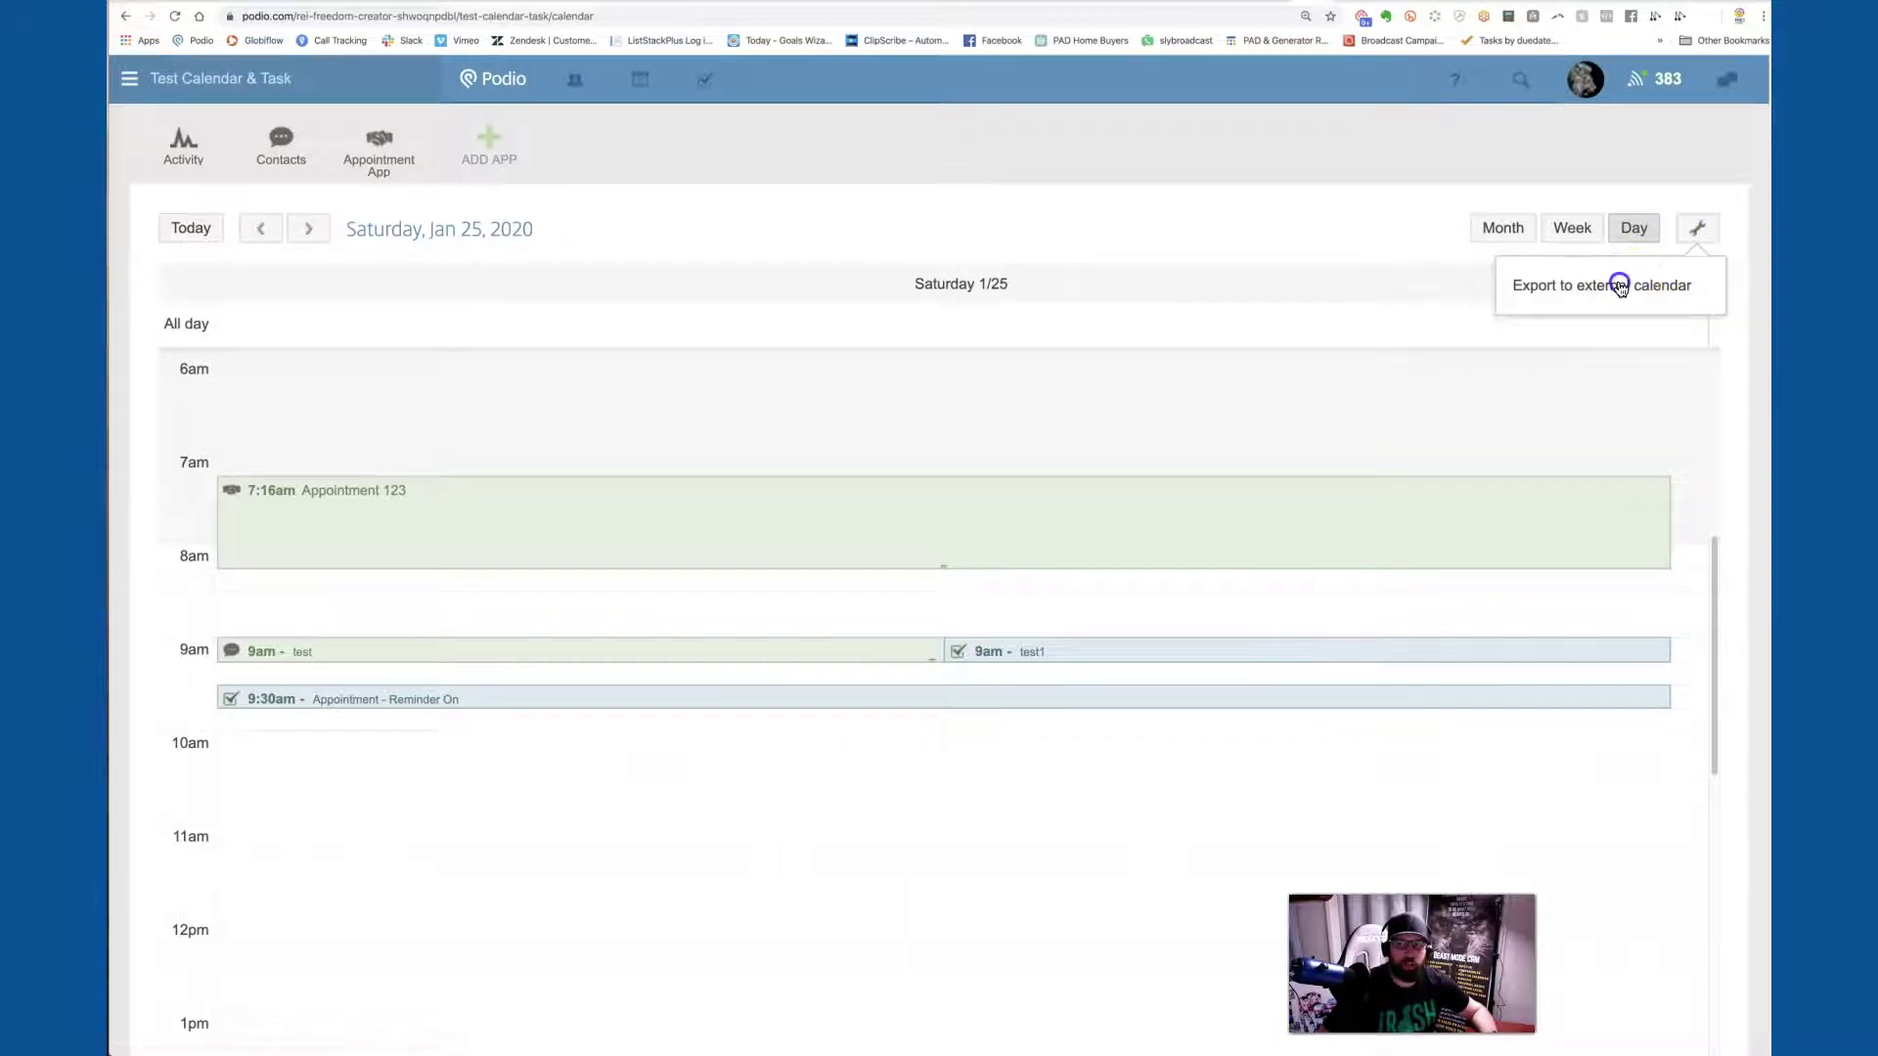
pyautogui.click(1619, 284)
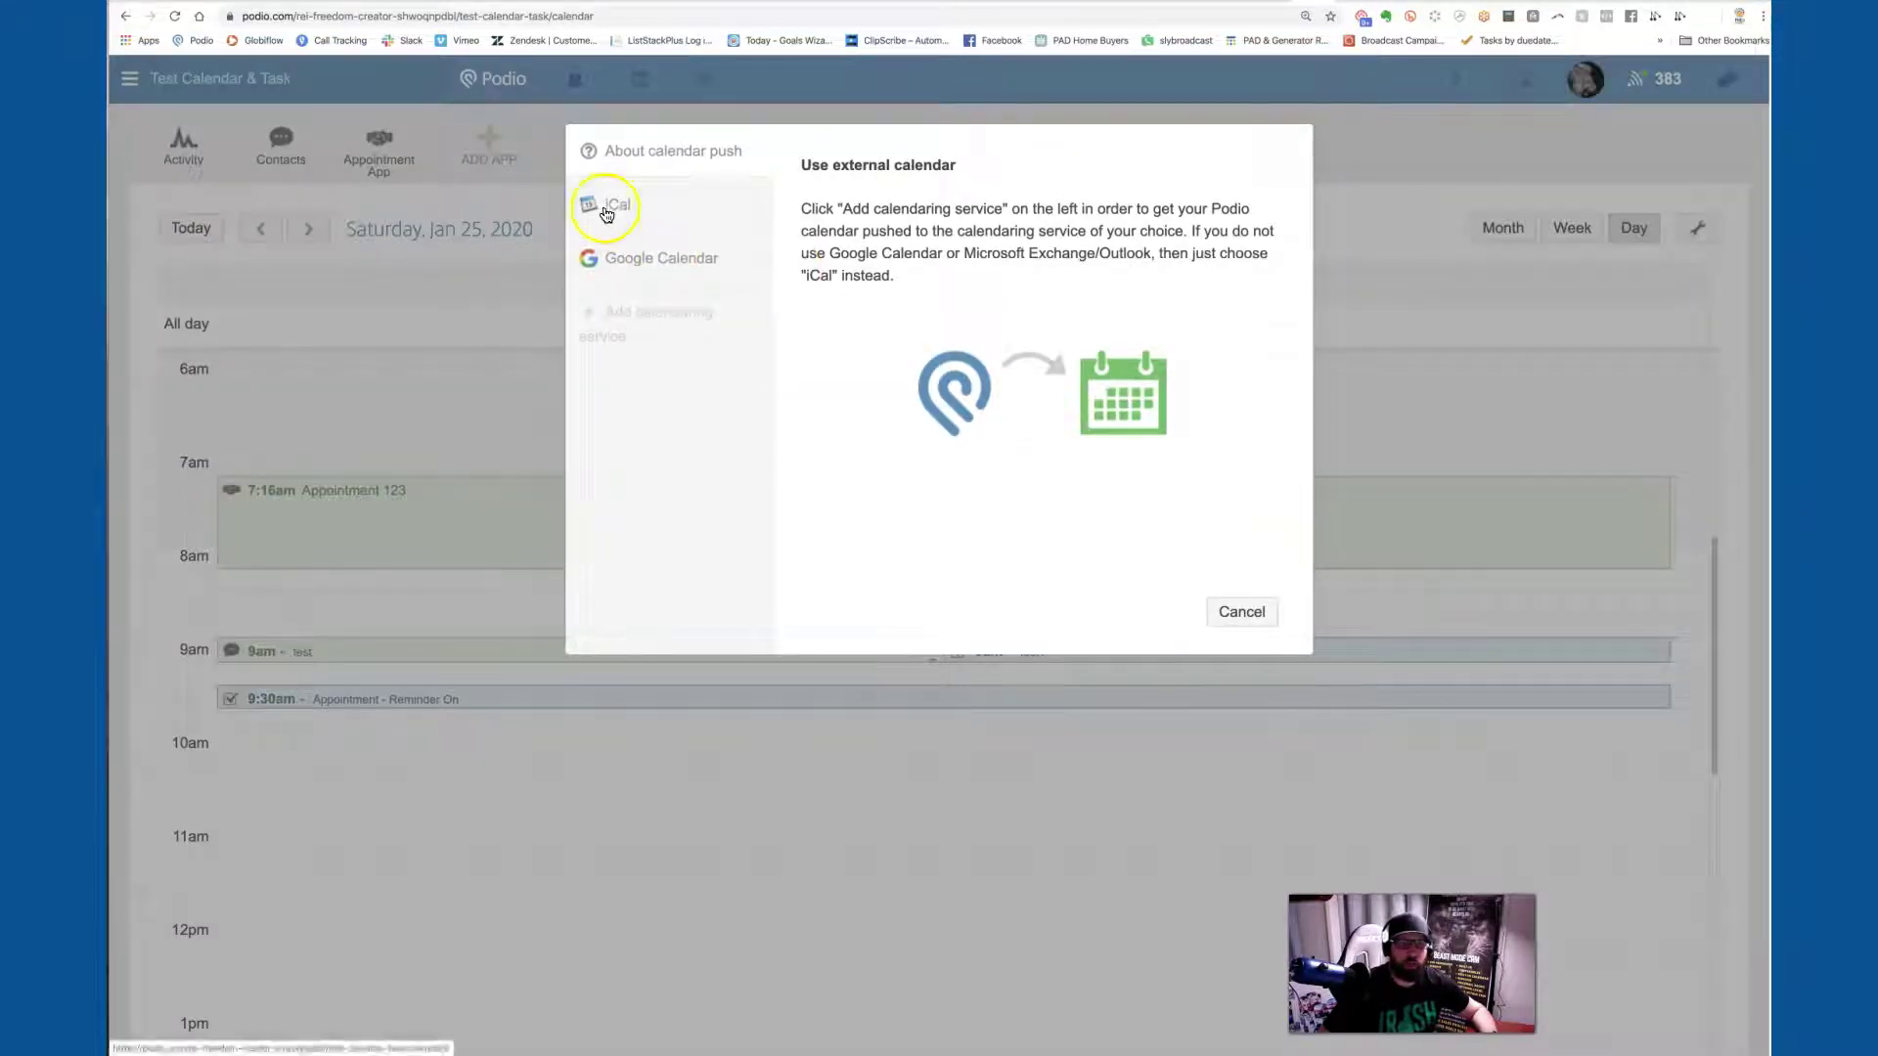
pyautogui.click(631, 262)
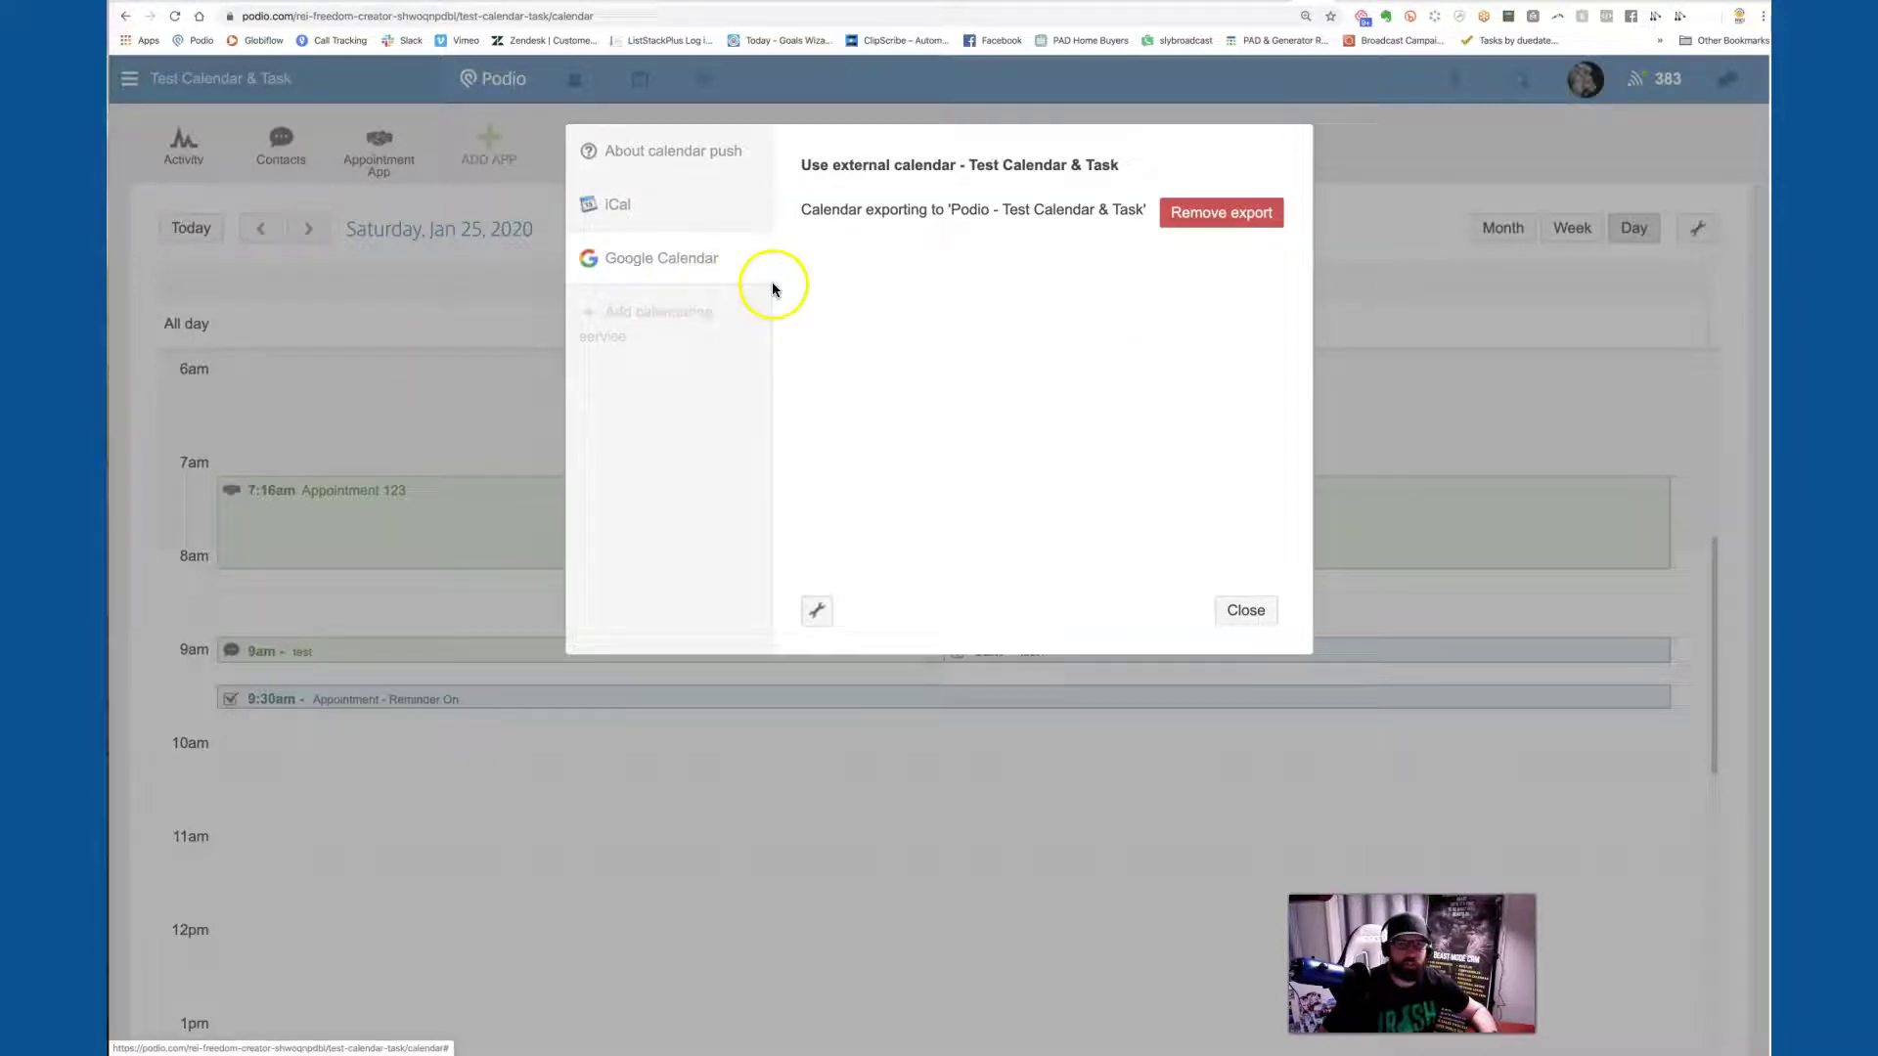
pyautogui.click(829, 626)
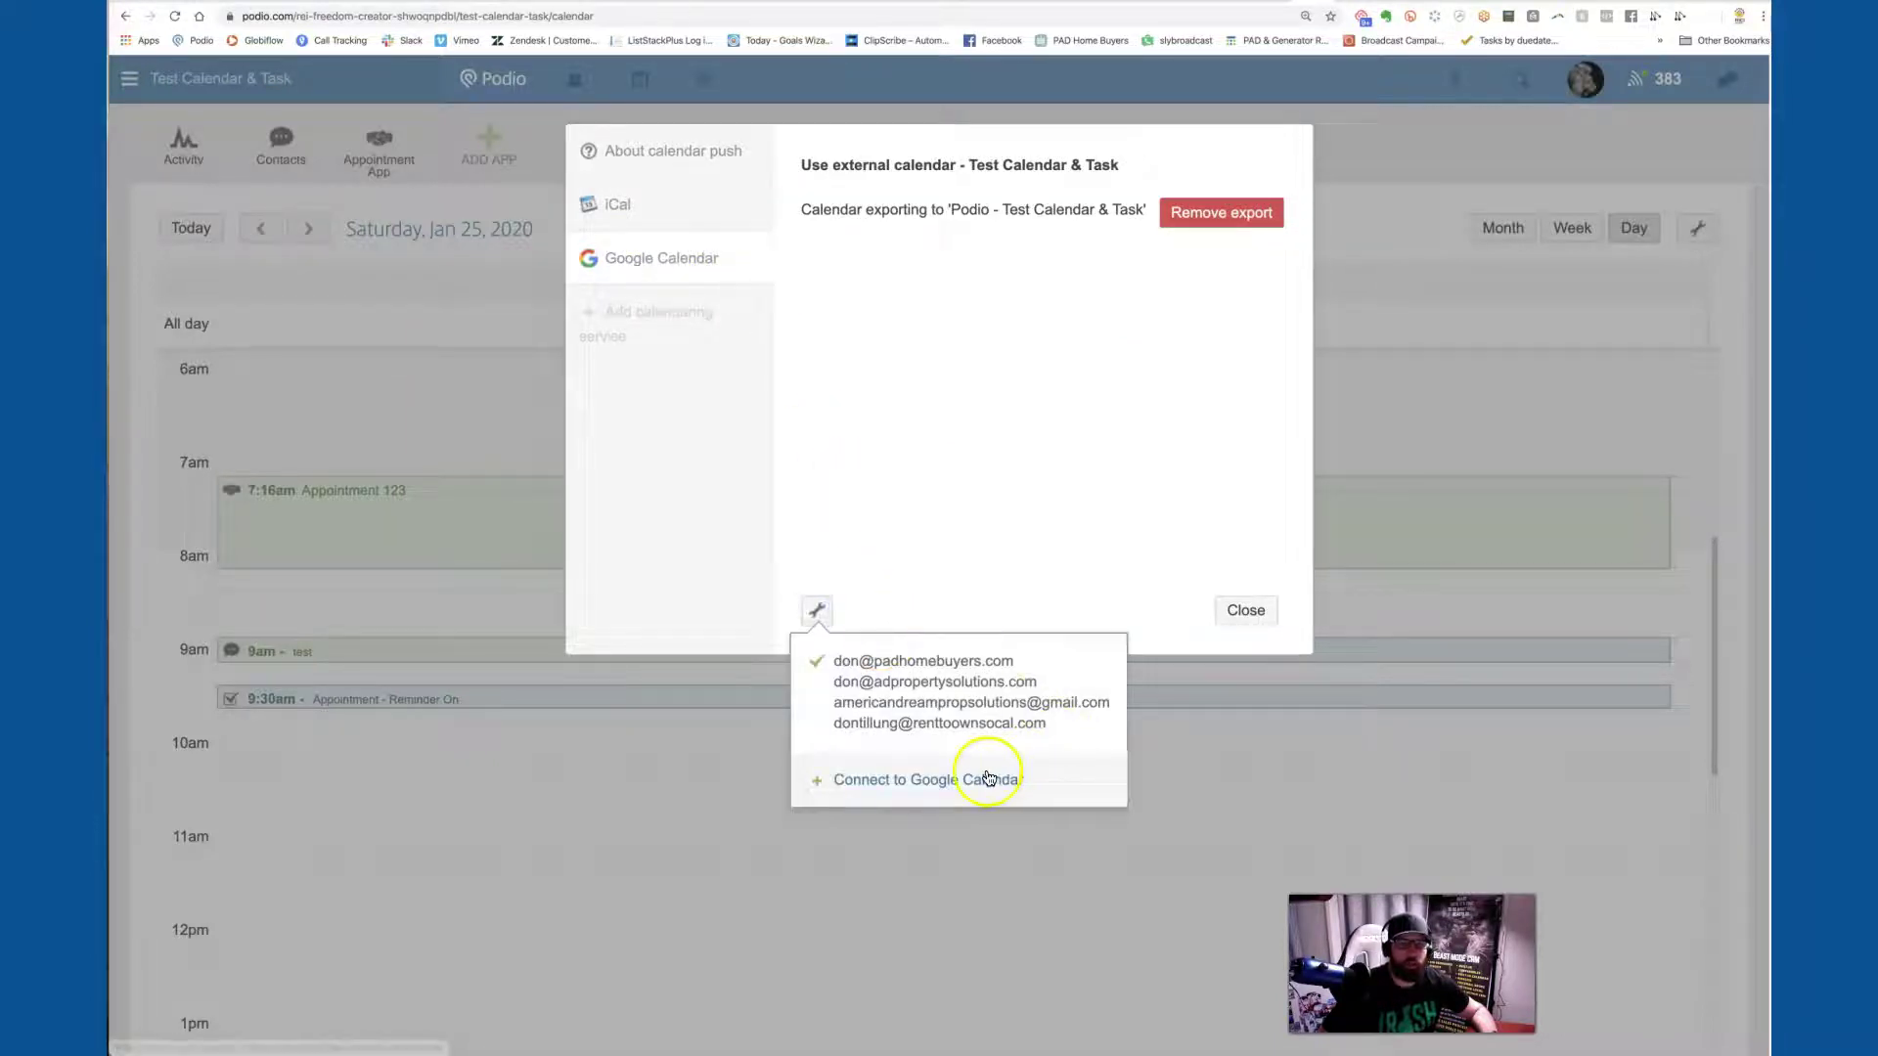
pyautogui.click(1247, 610)
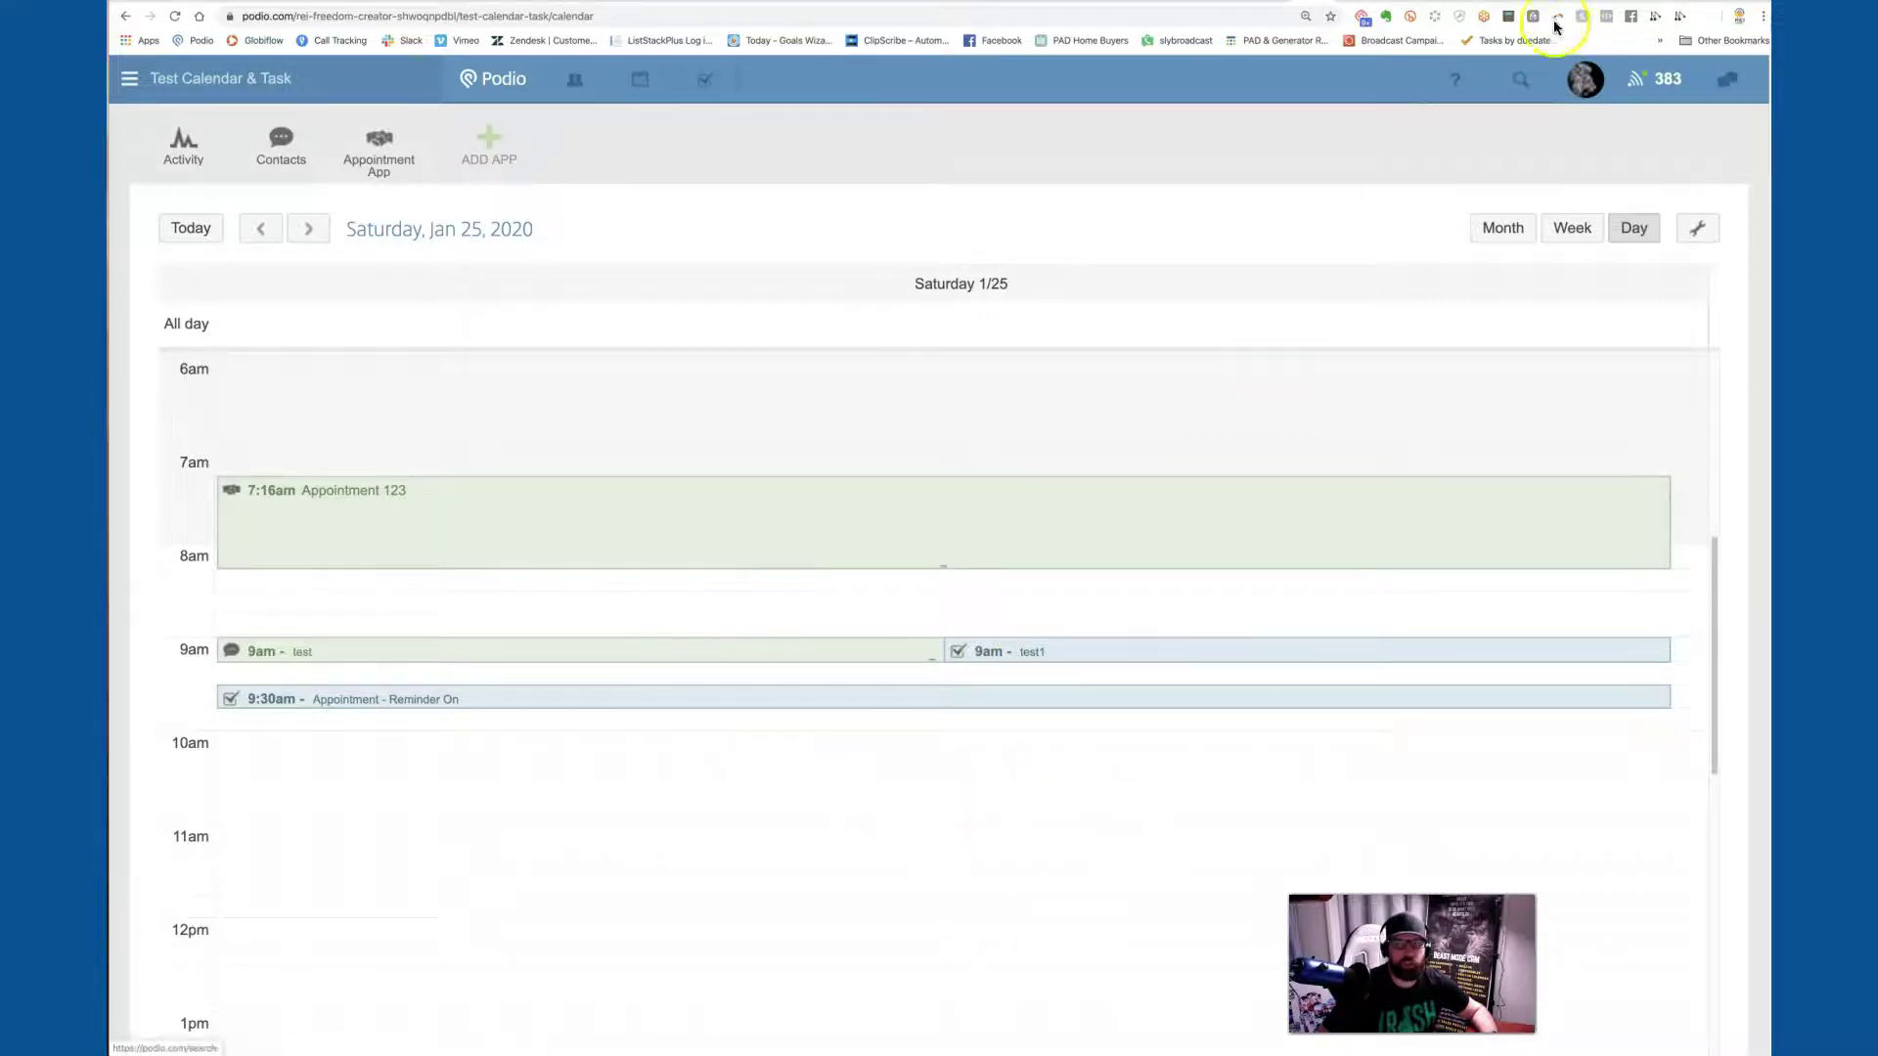
# Step: Switch to Google Calendar and inspect the details of the synced events Appointment - Reminder On, Appointment 123 and test
pyautogui.hotkey('ctrl', 'Tab')
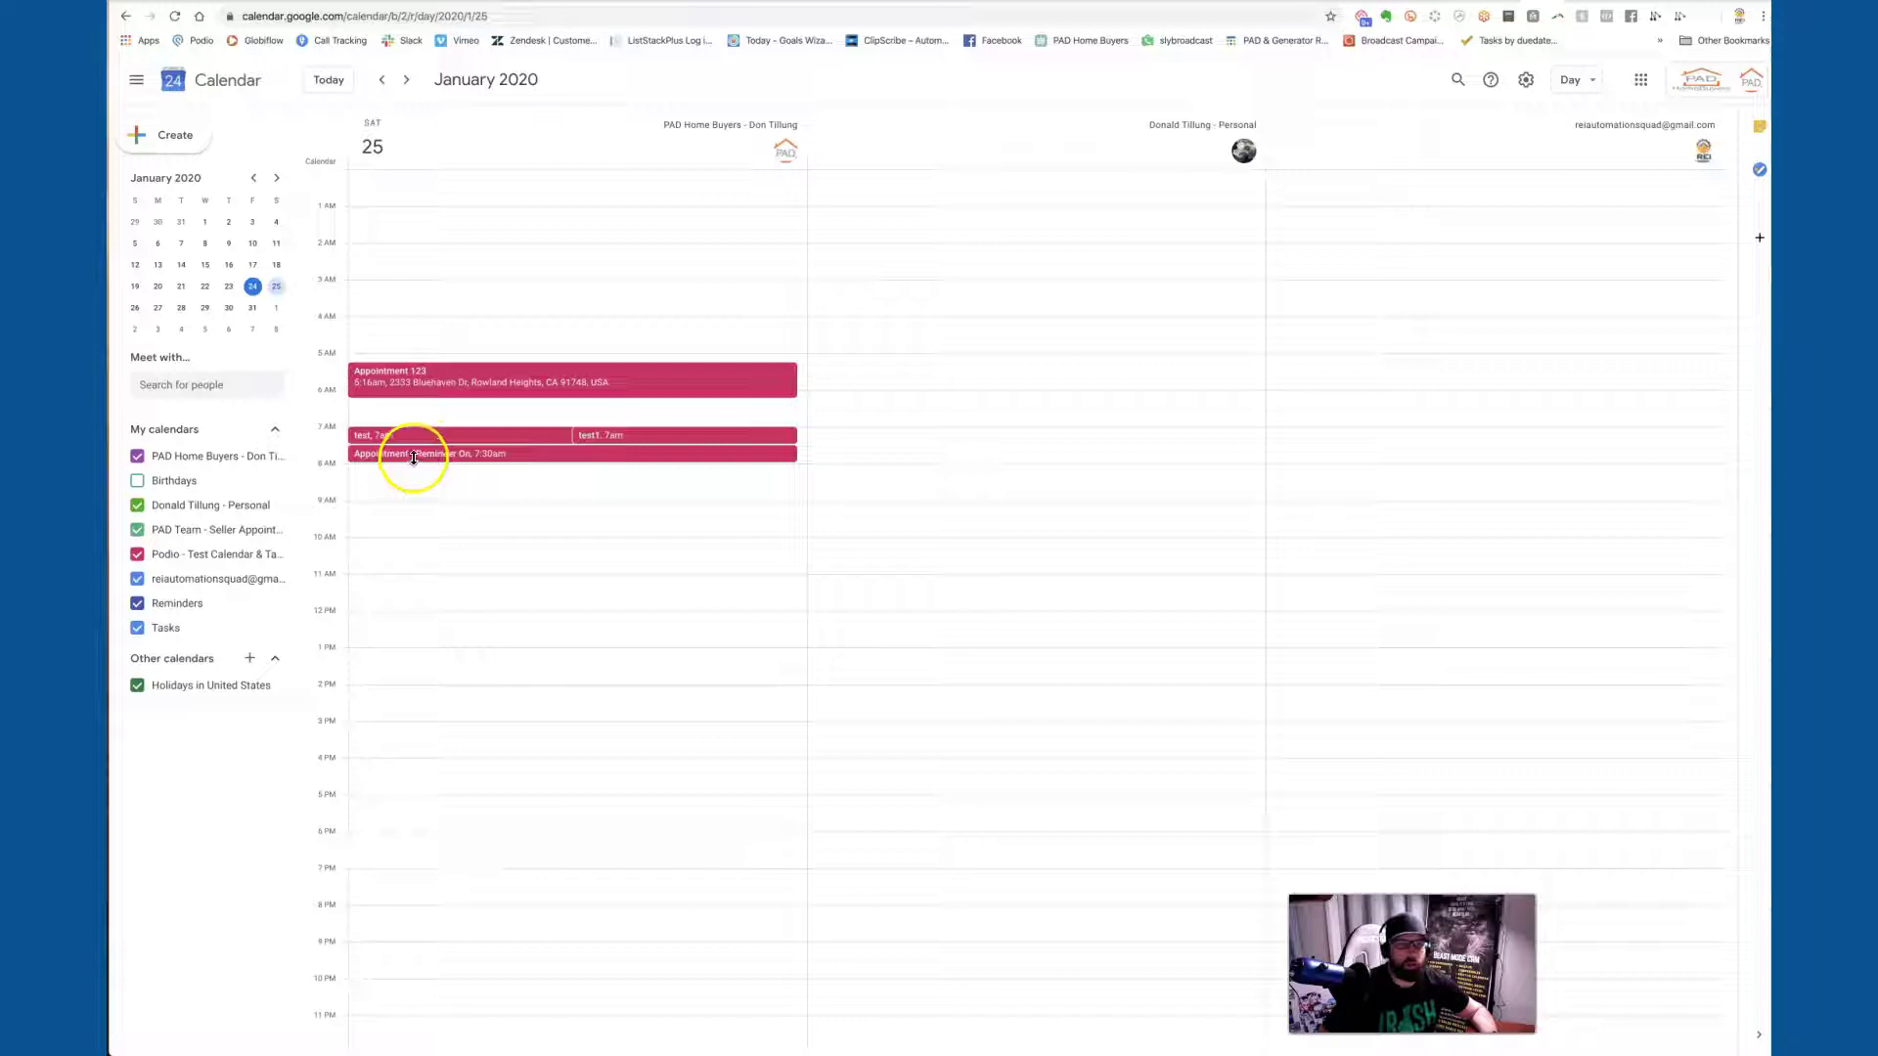
pyautogui.click(518, 457)
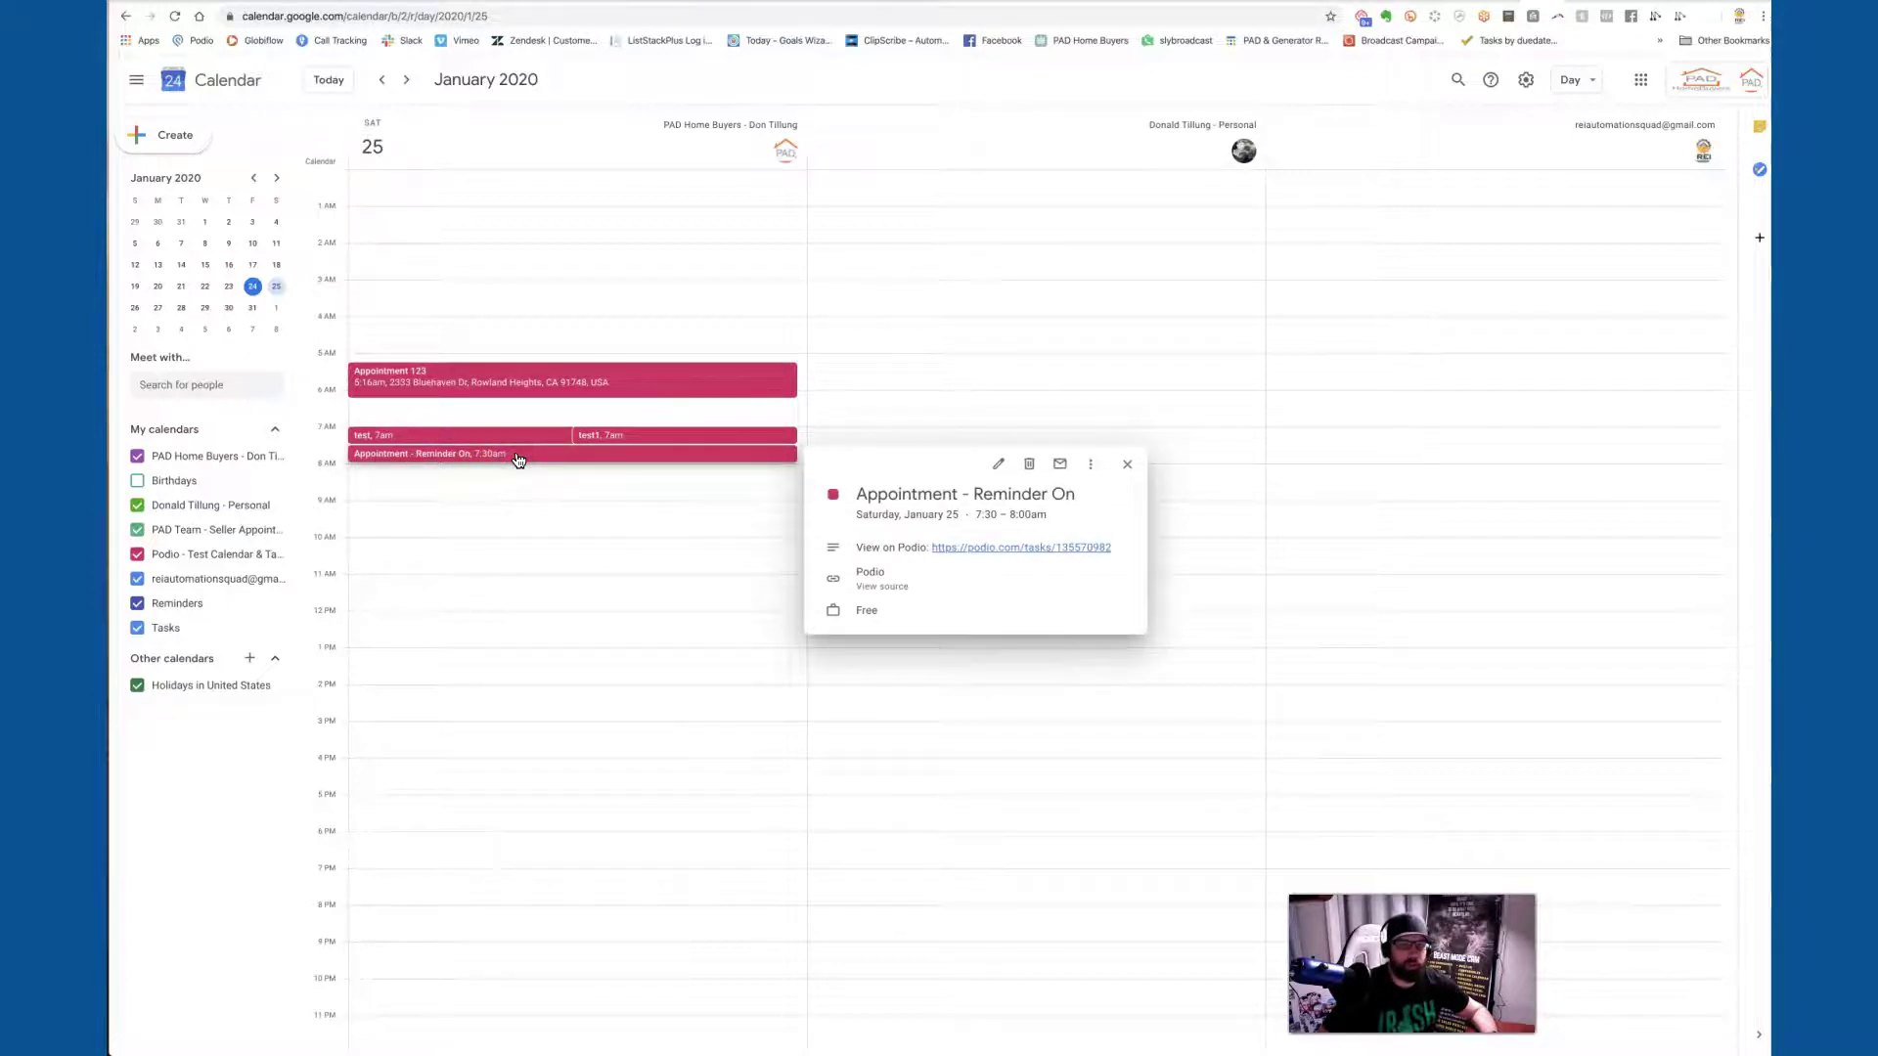
pyautogui.doubleClick(519, 455)
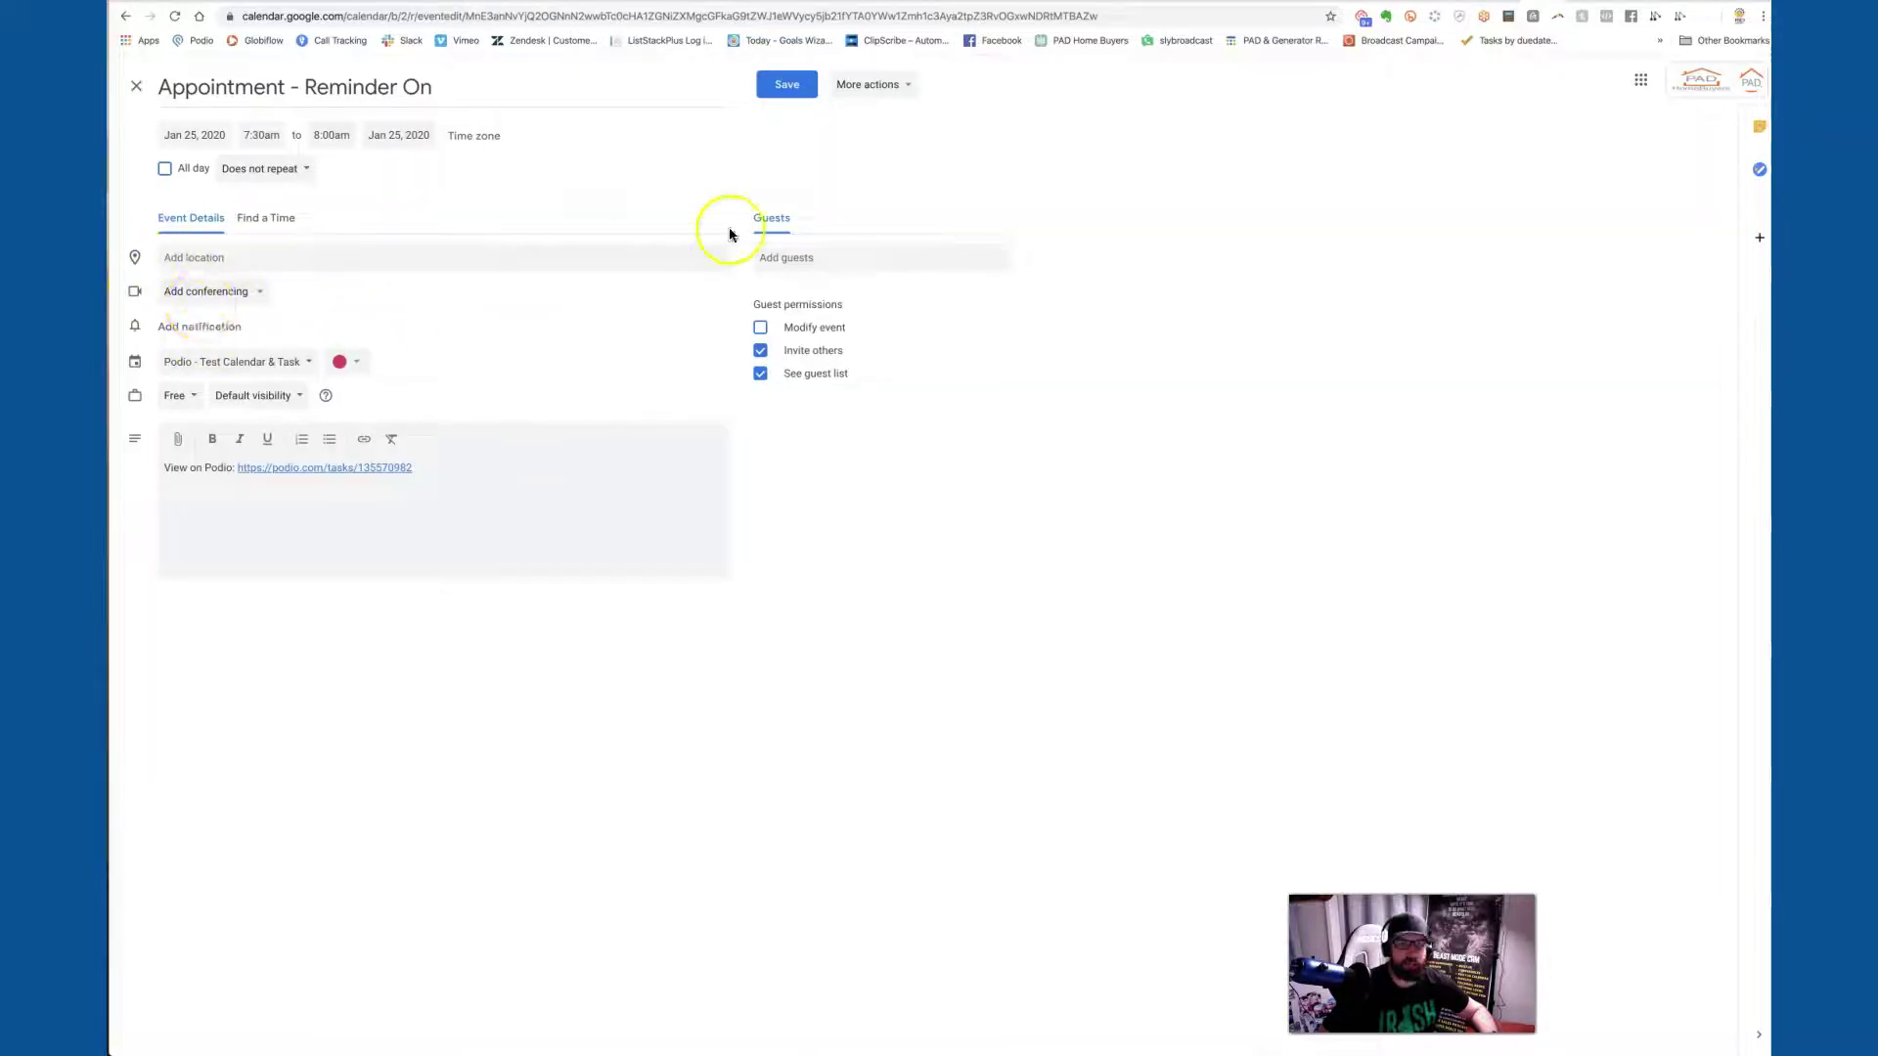
pyautogui.click(136, 86)
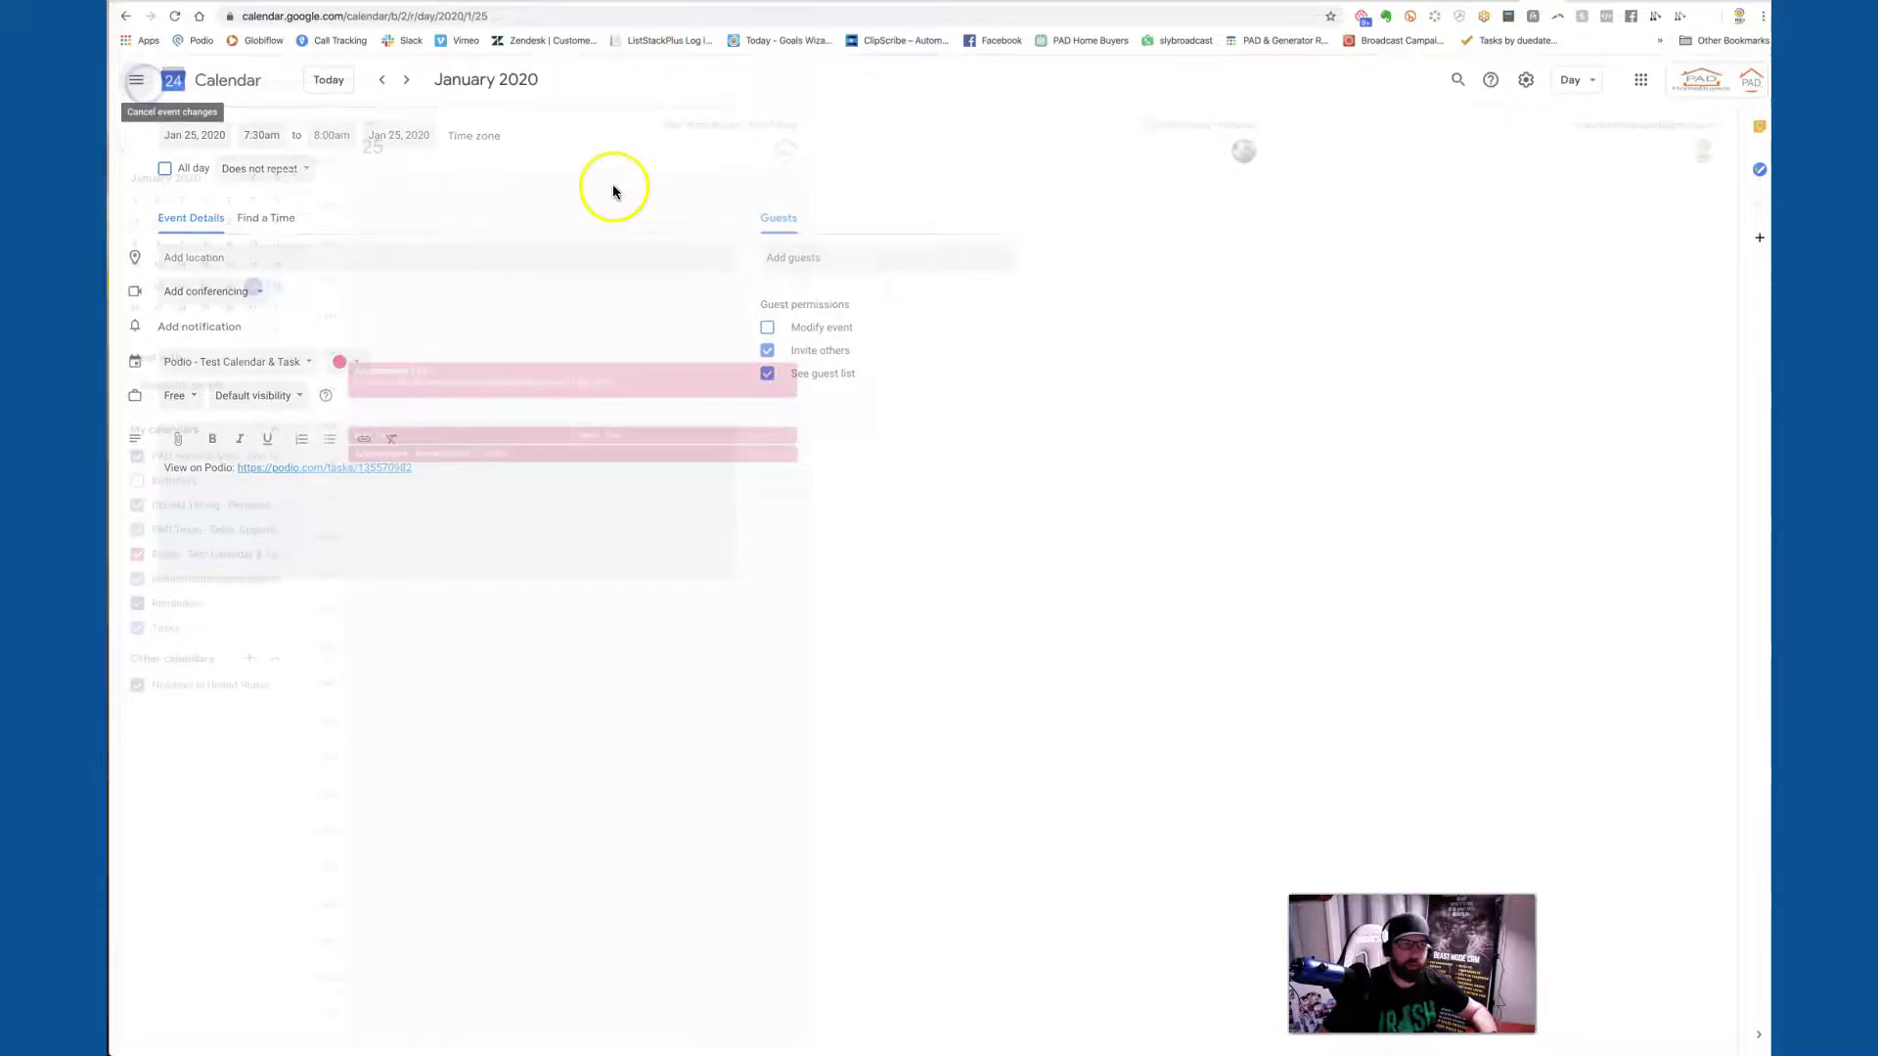
pyautogui.click(672, 384)
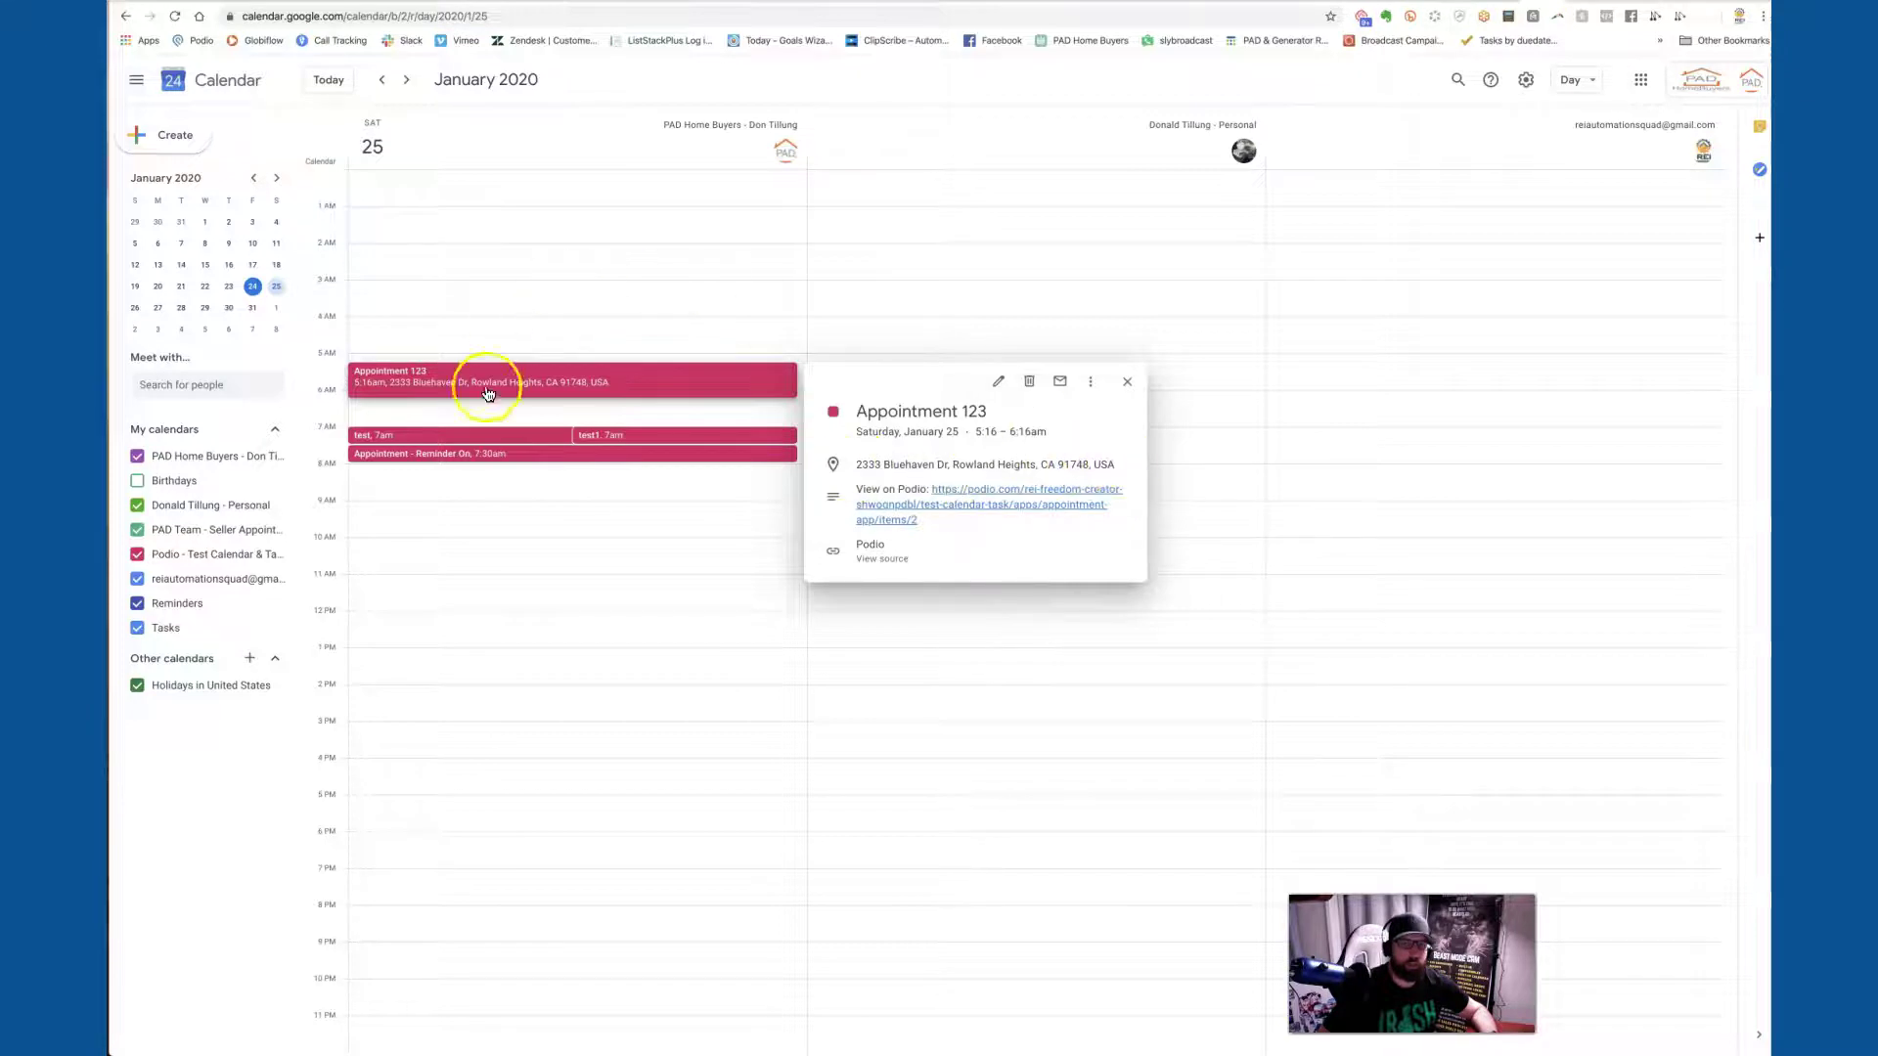
pyautogui.doubleClick(650, 390)
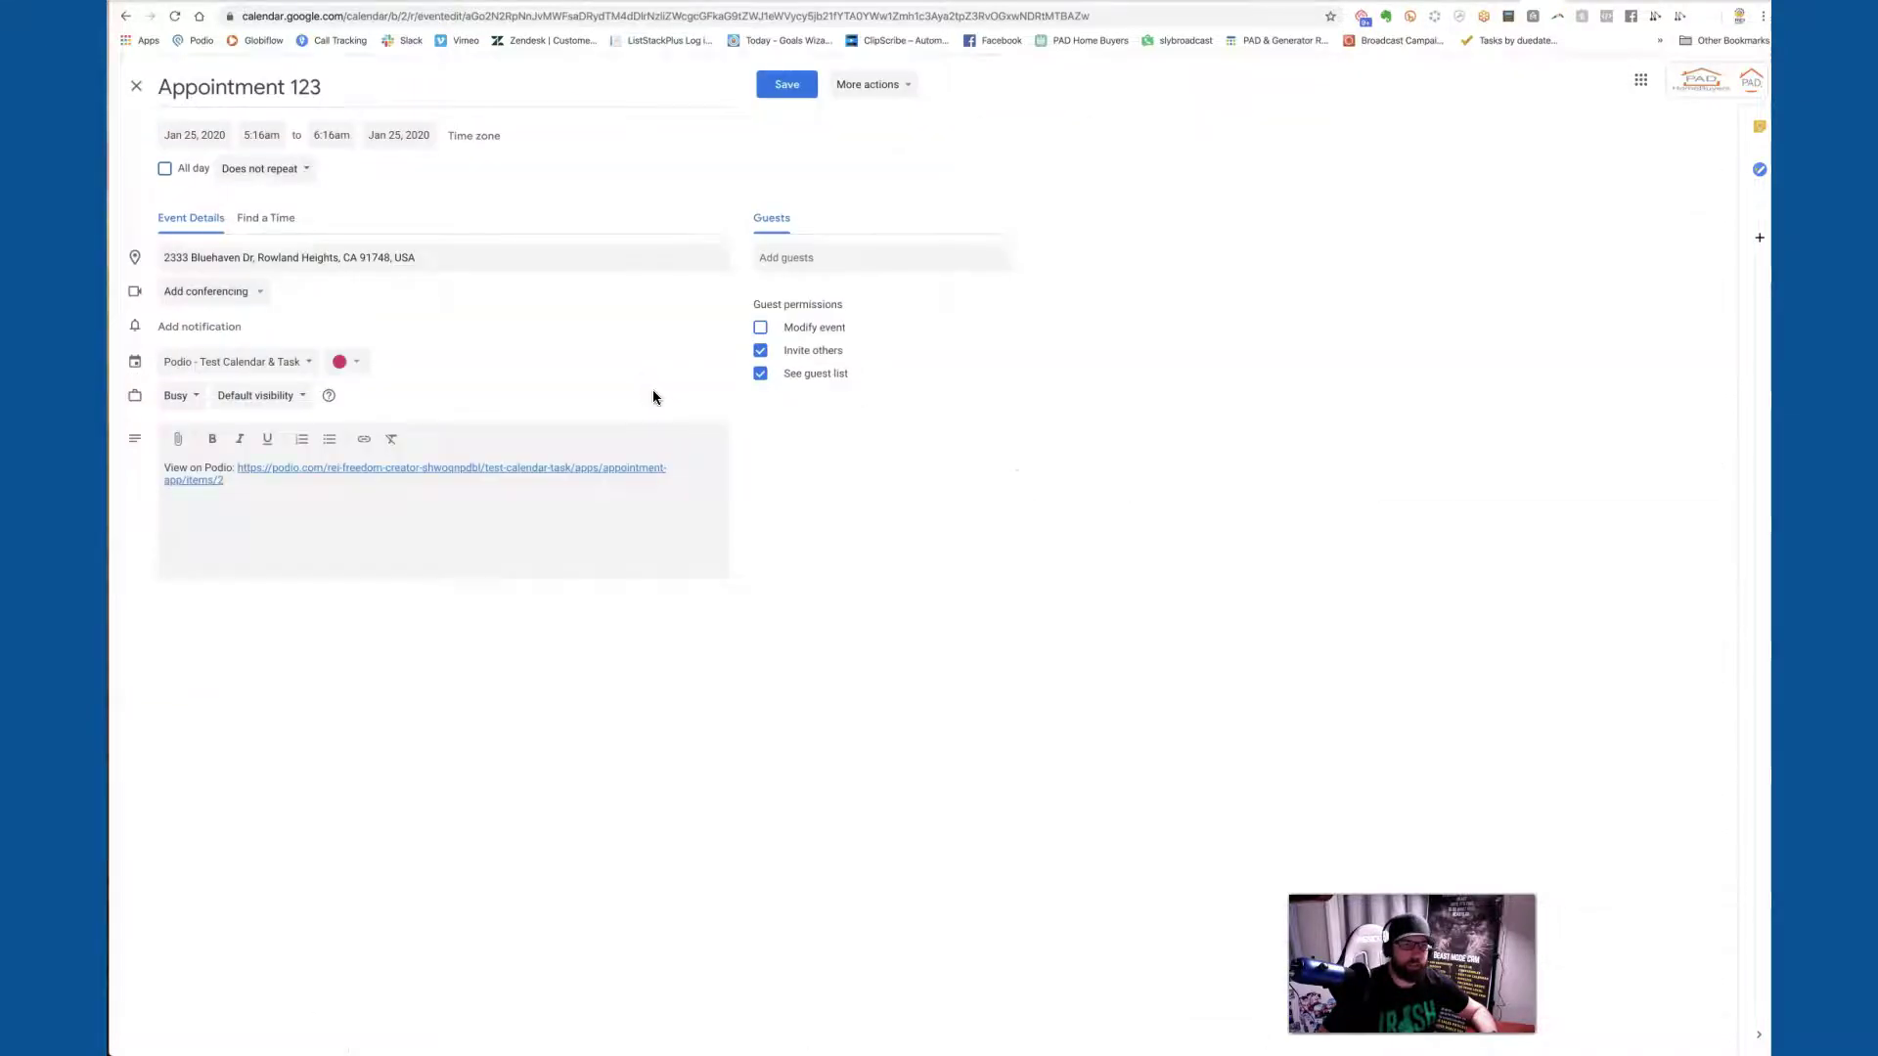
pyautogui.click(139, 93)
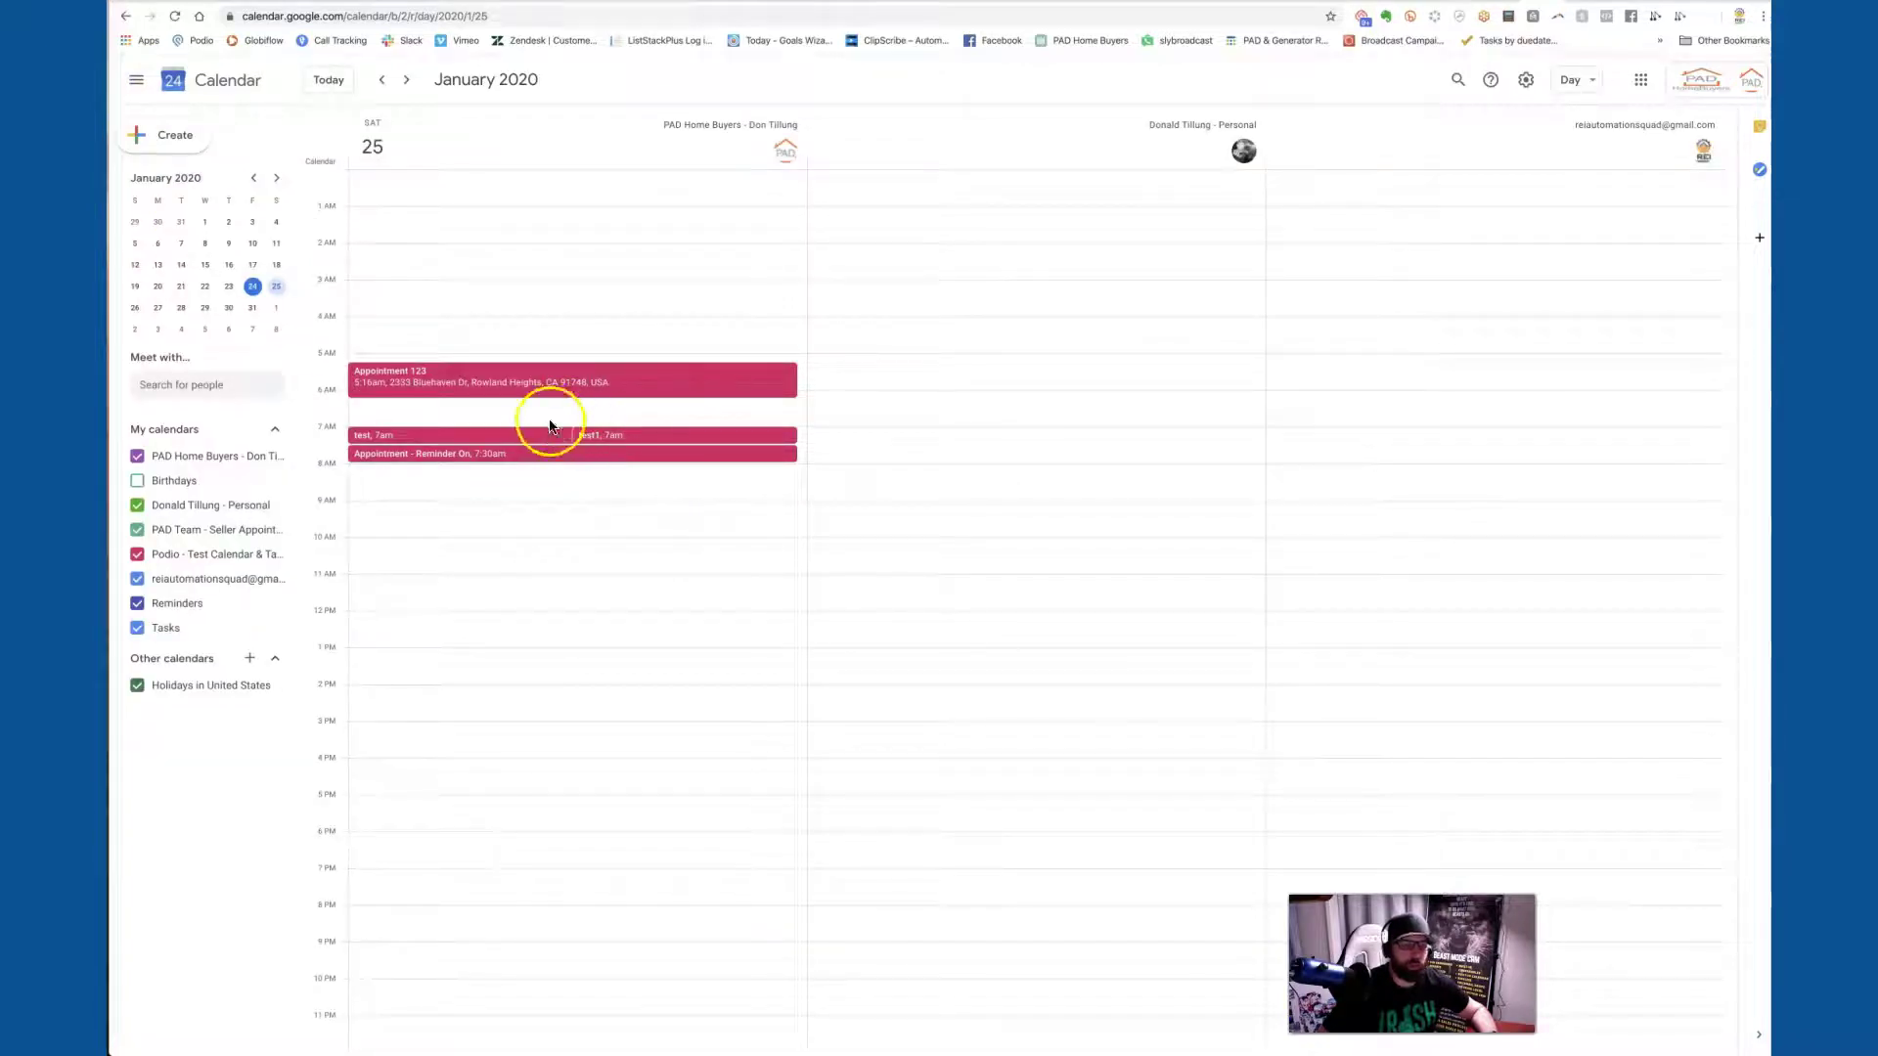
pyautogui.doubleClick(454, 436)
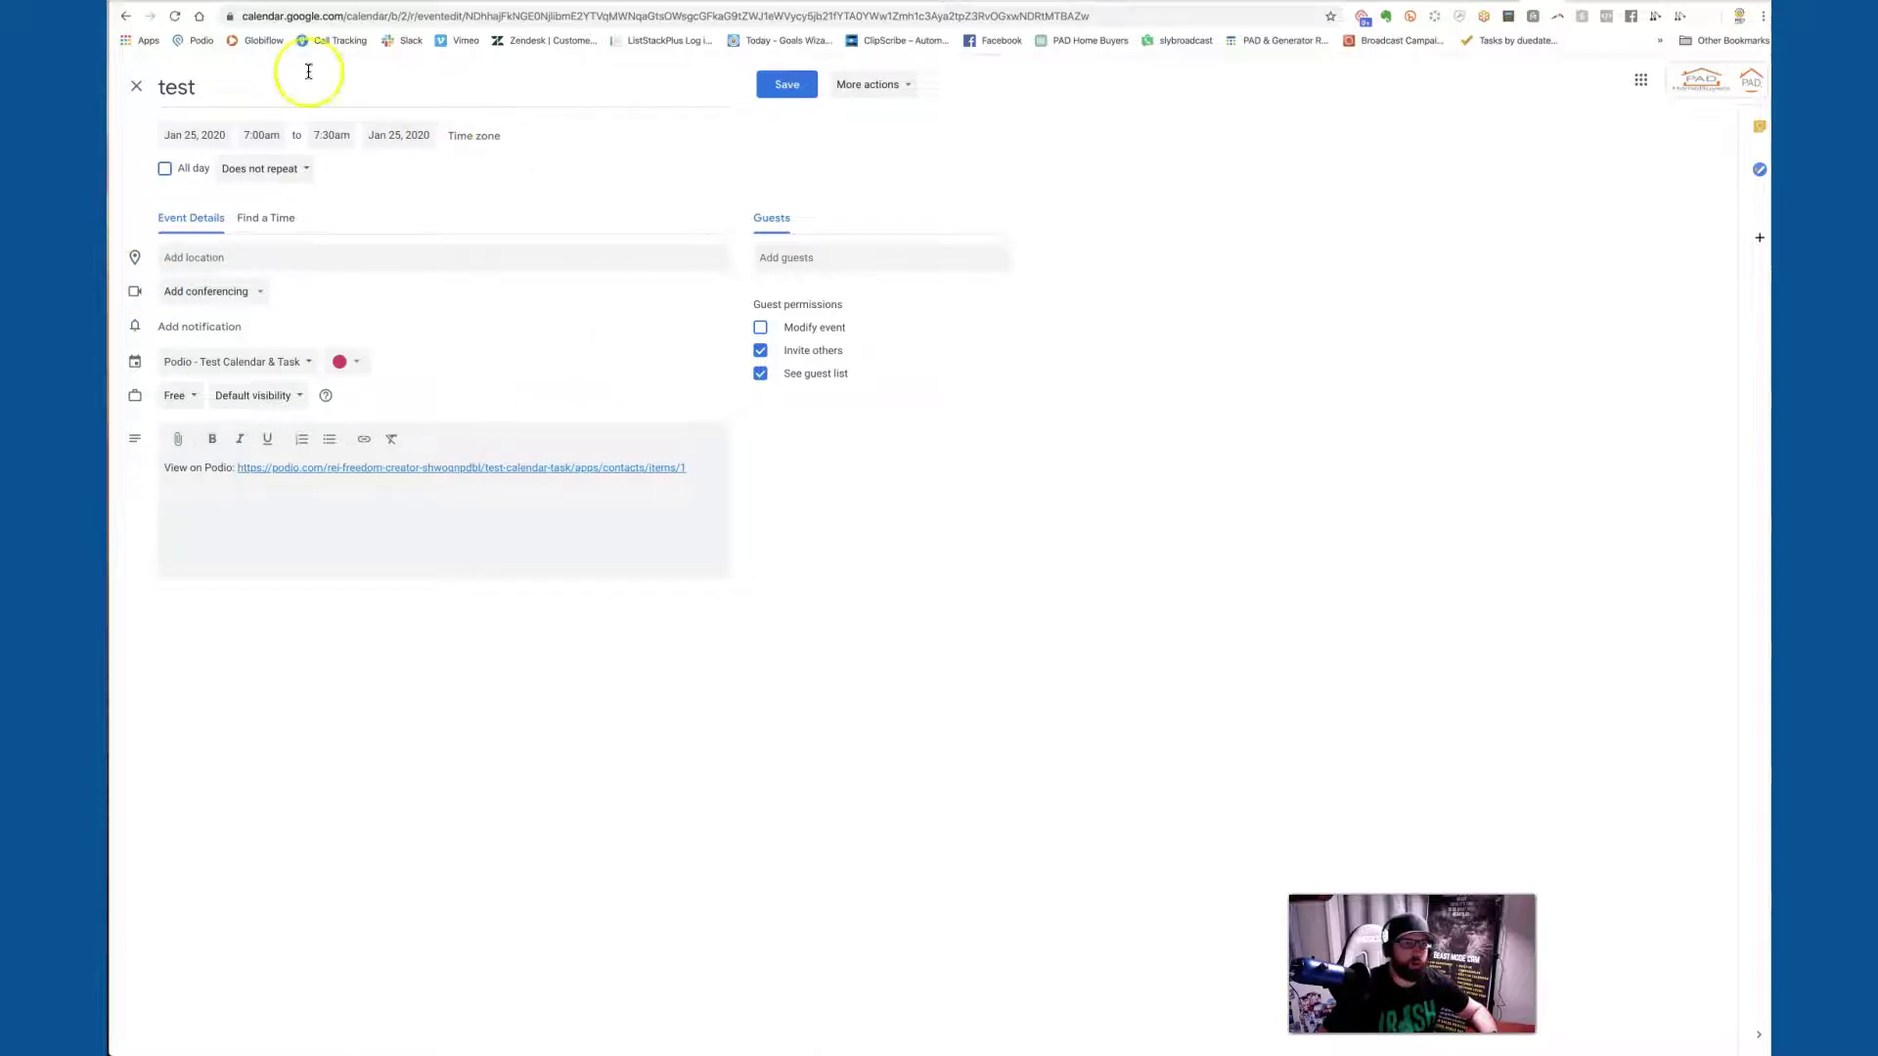
pyautogui.click(136, 86)
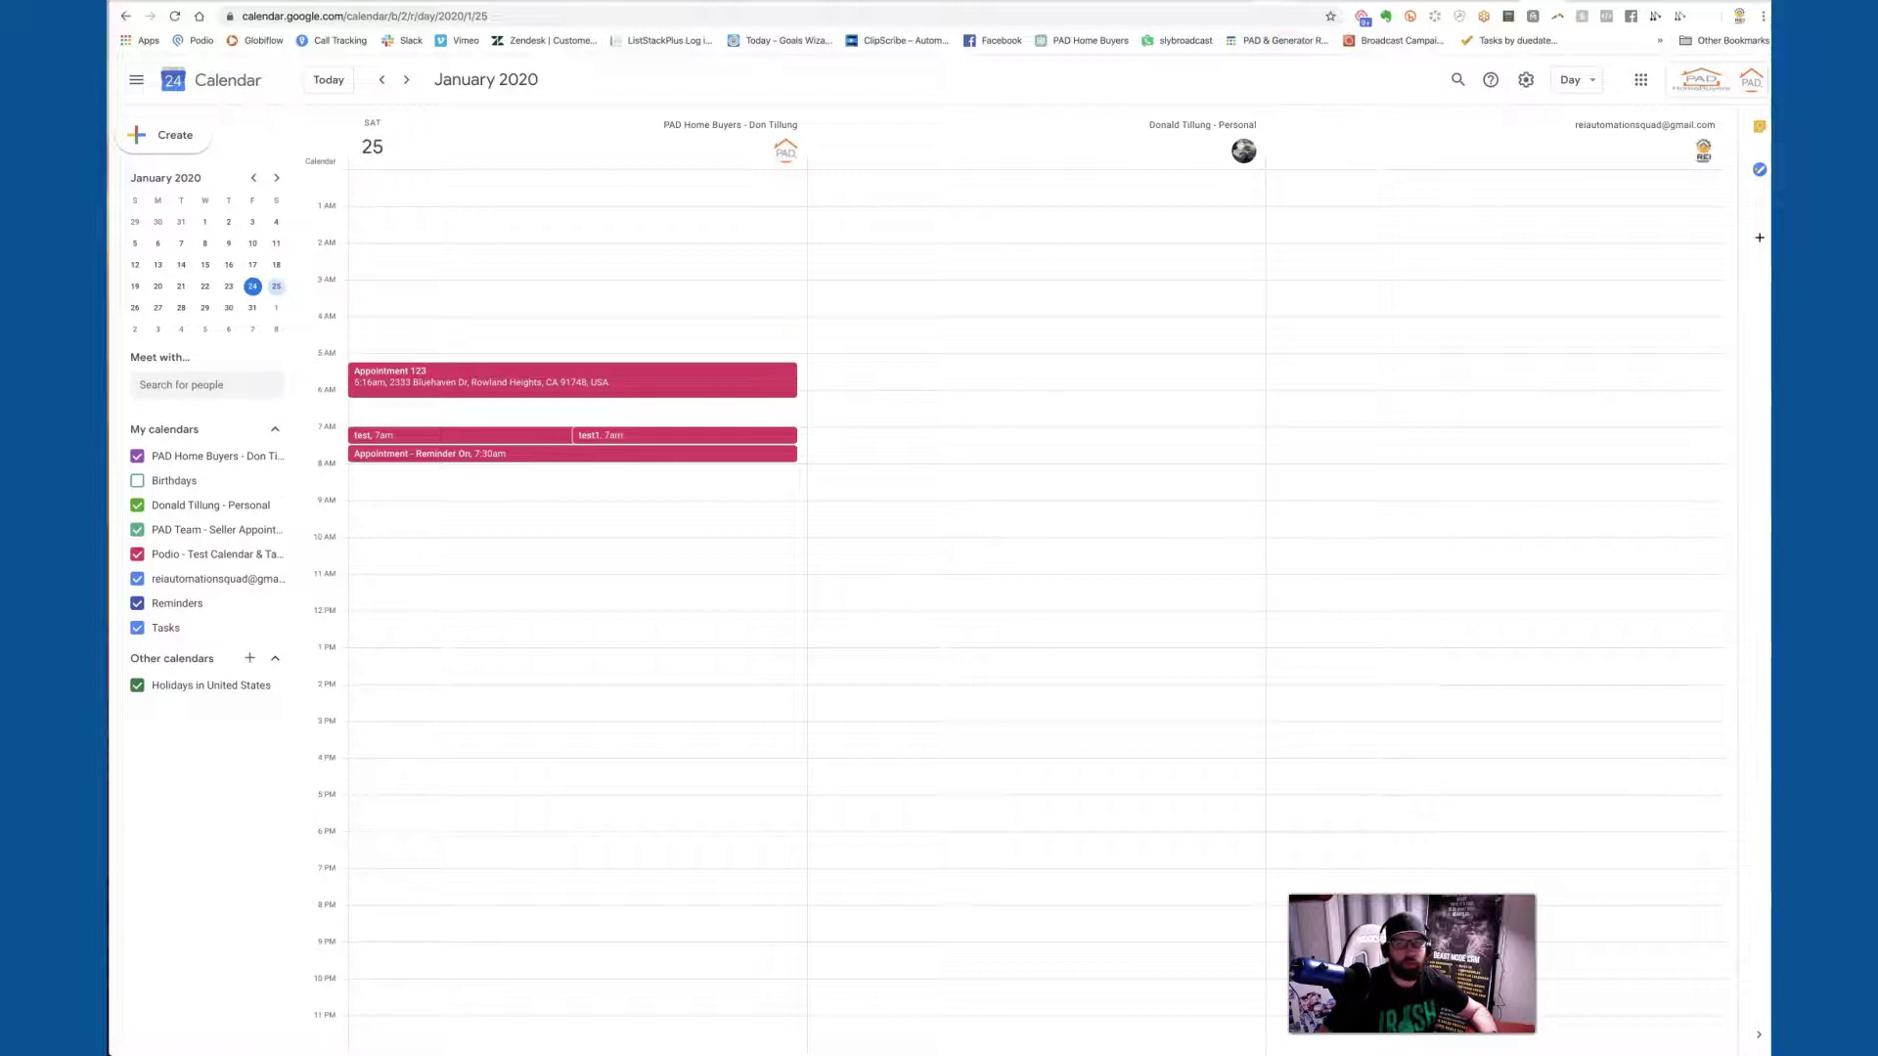
# Step: Switch back to Podio, open the global calendar for all workspaces and view its display options
pyautogui.hotkey('ctrl', 'Tab')
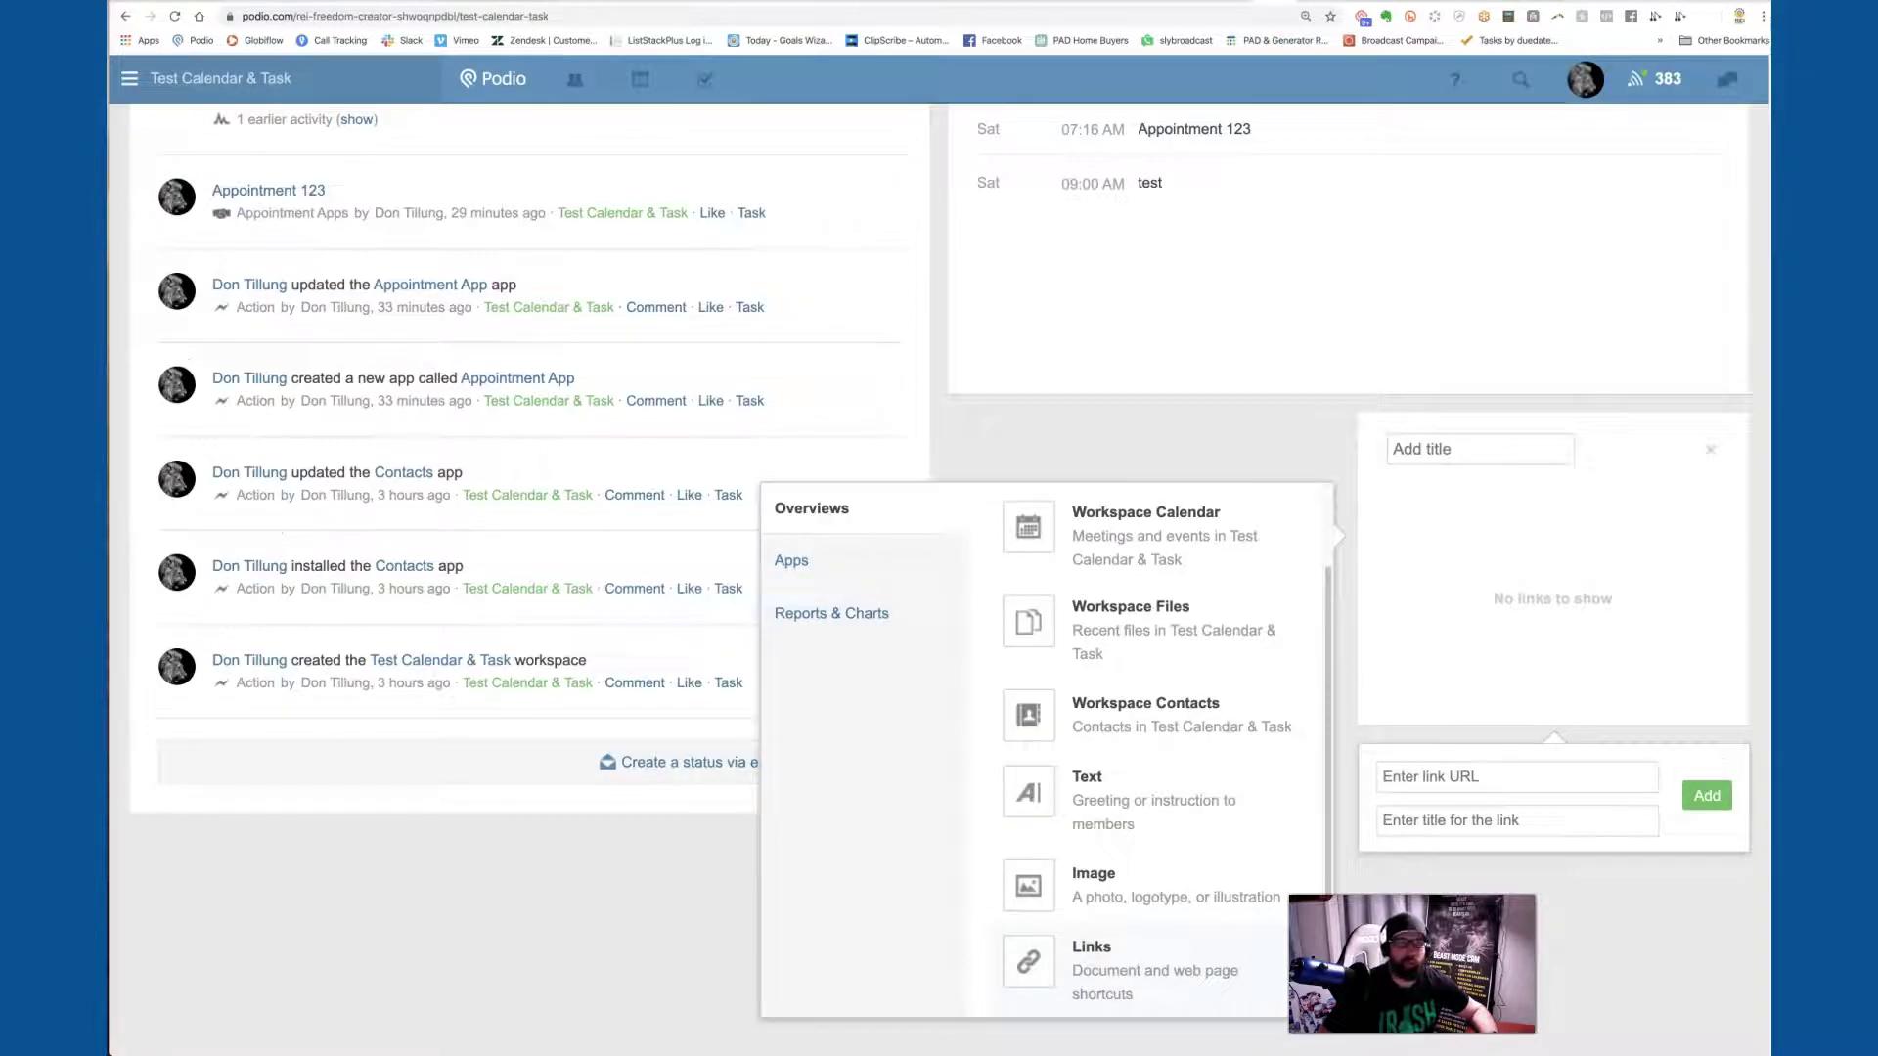
pyautogui.hotkey('ctrl', 'Tab')
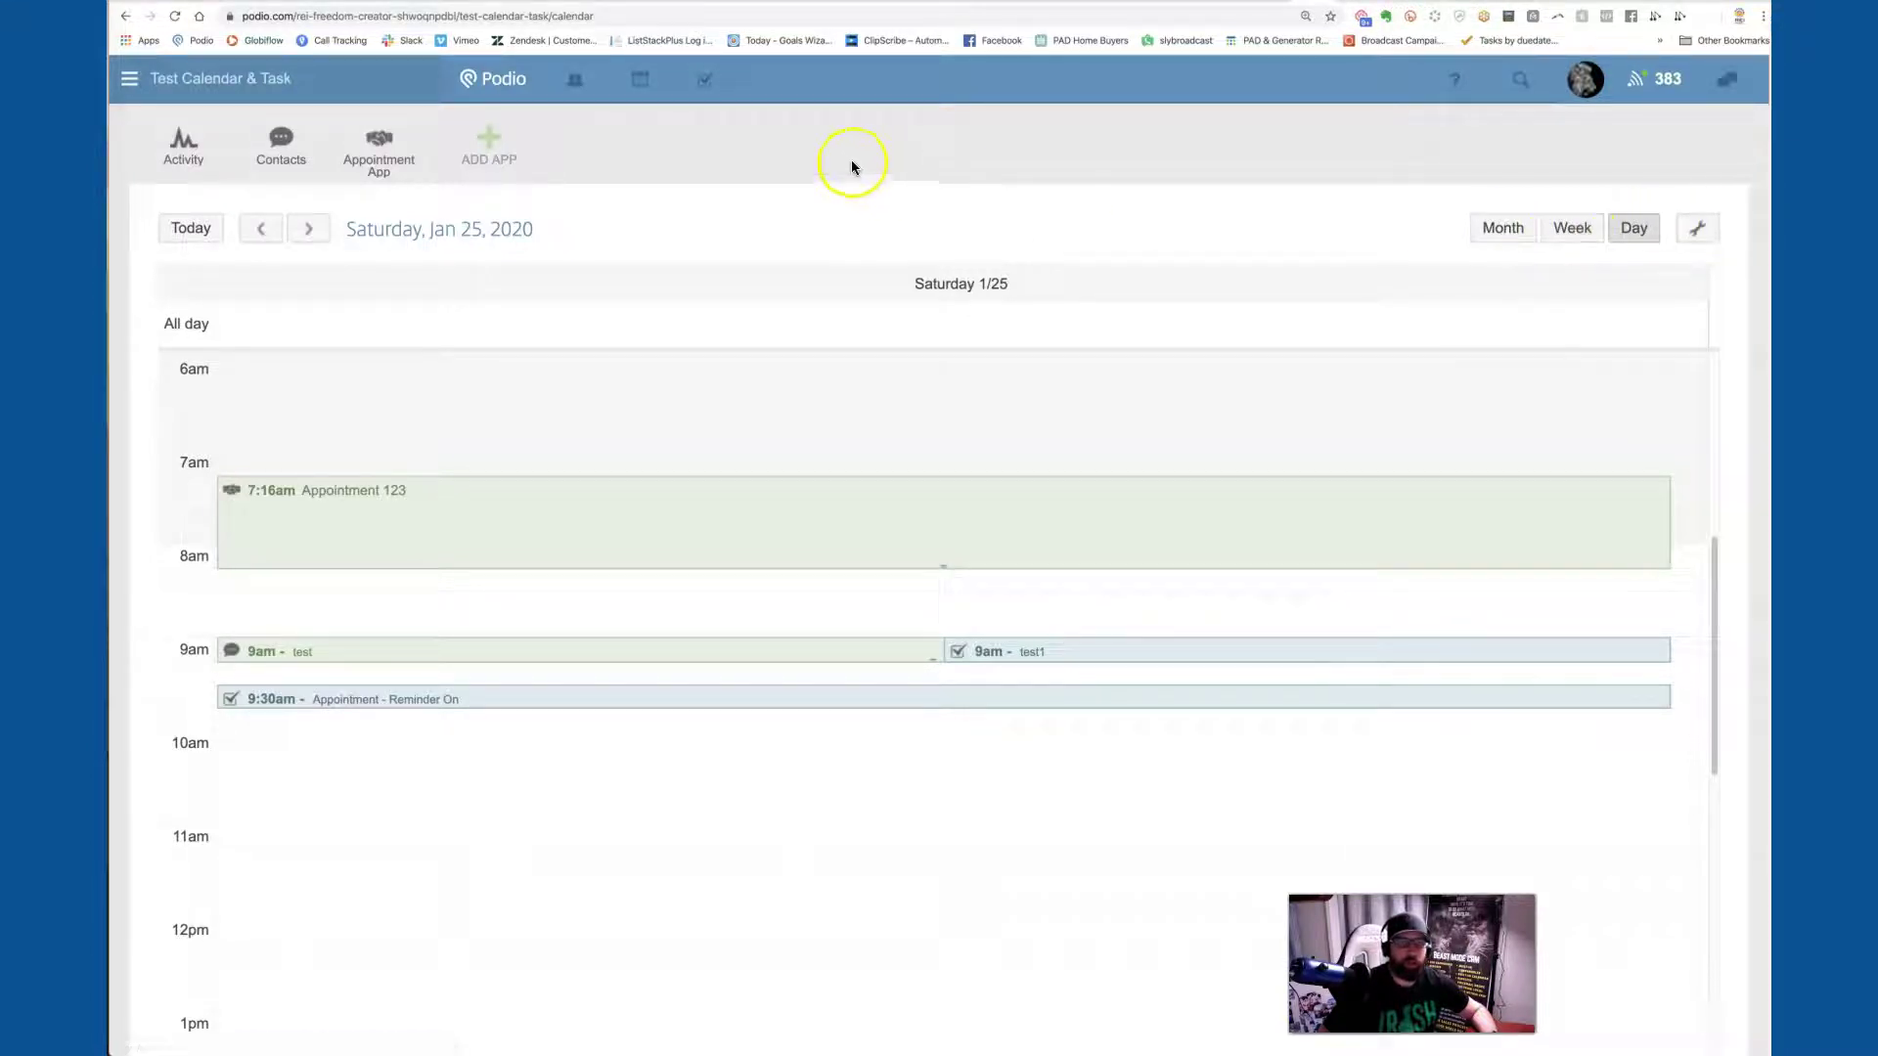
pyautogui.click(641, 78)
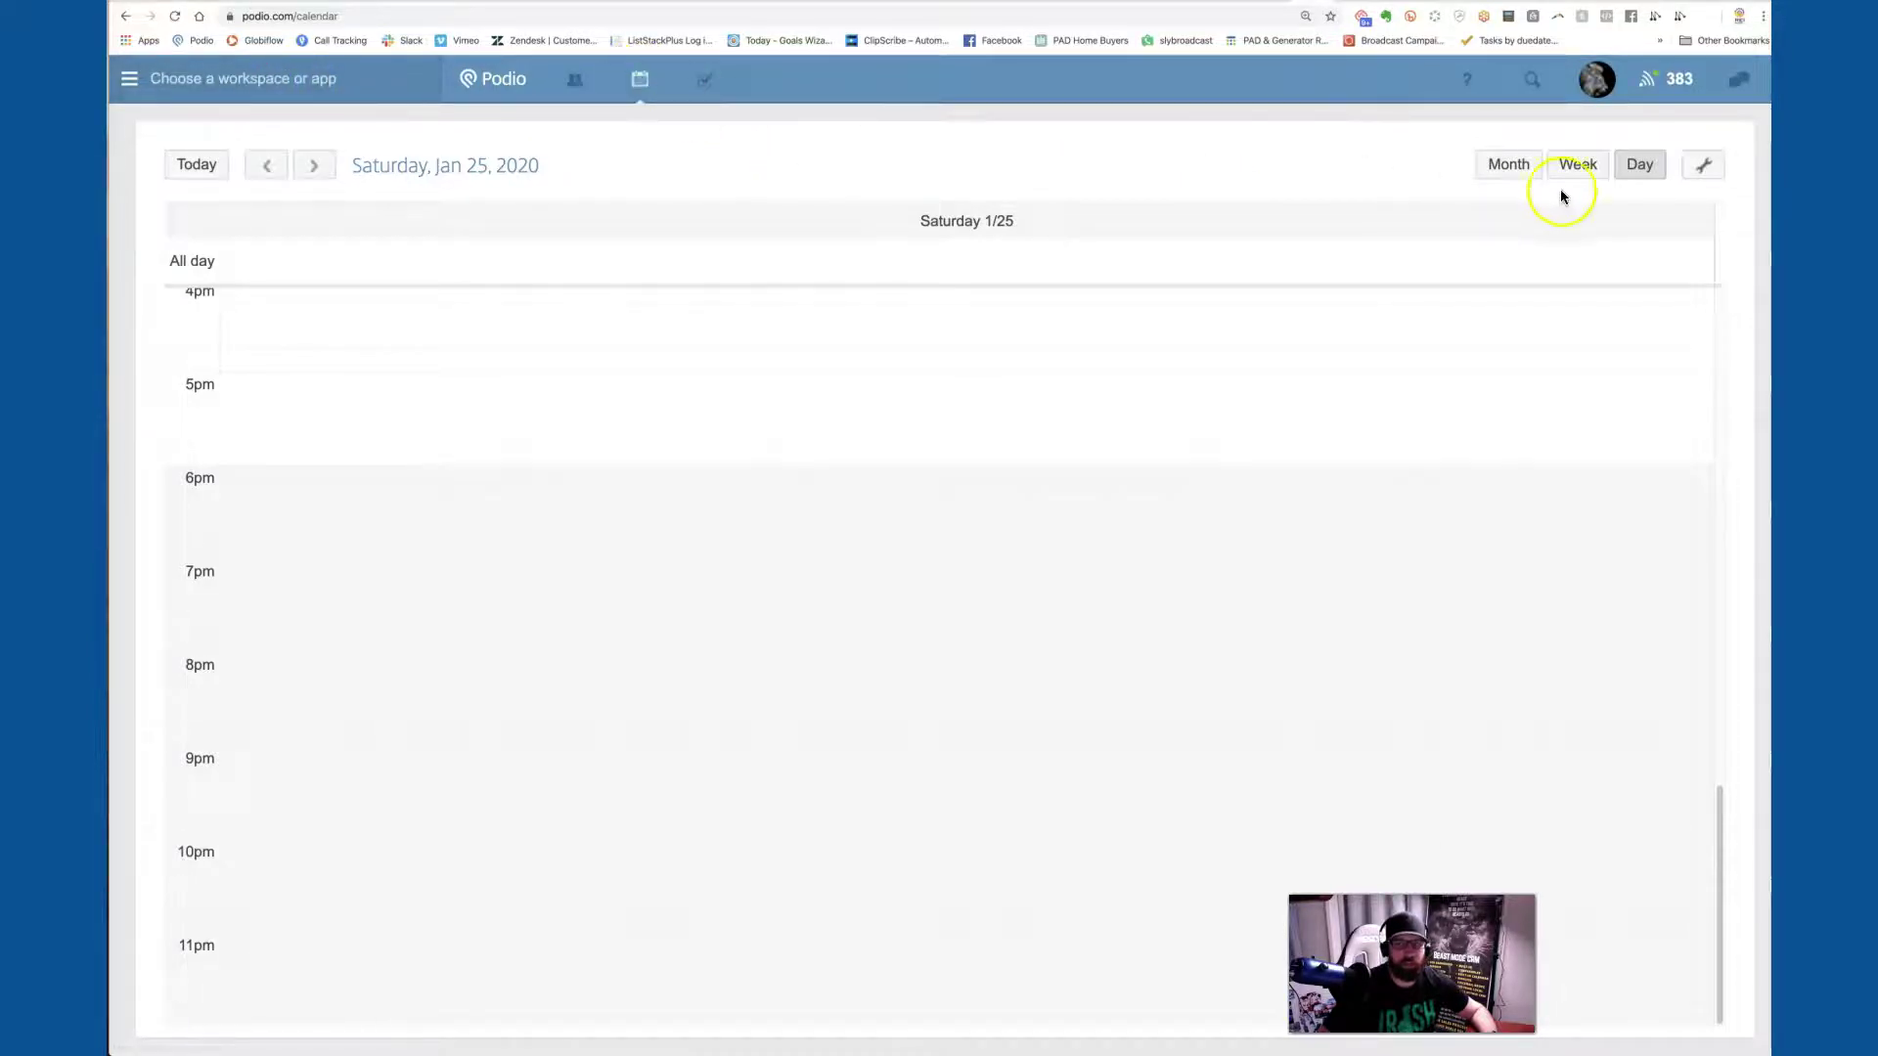
pyautogui.click(1693, 173)
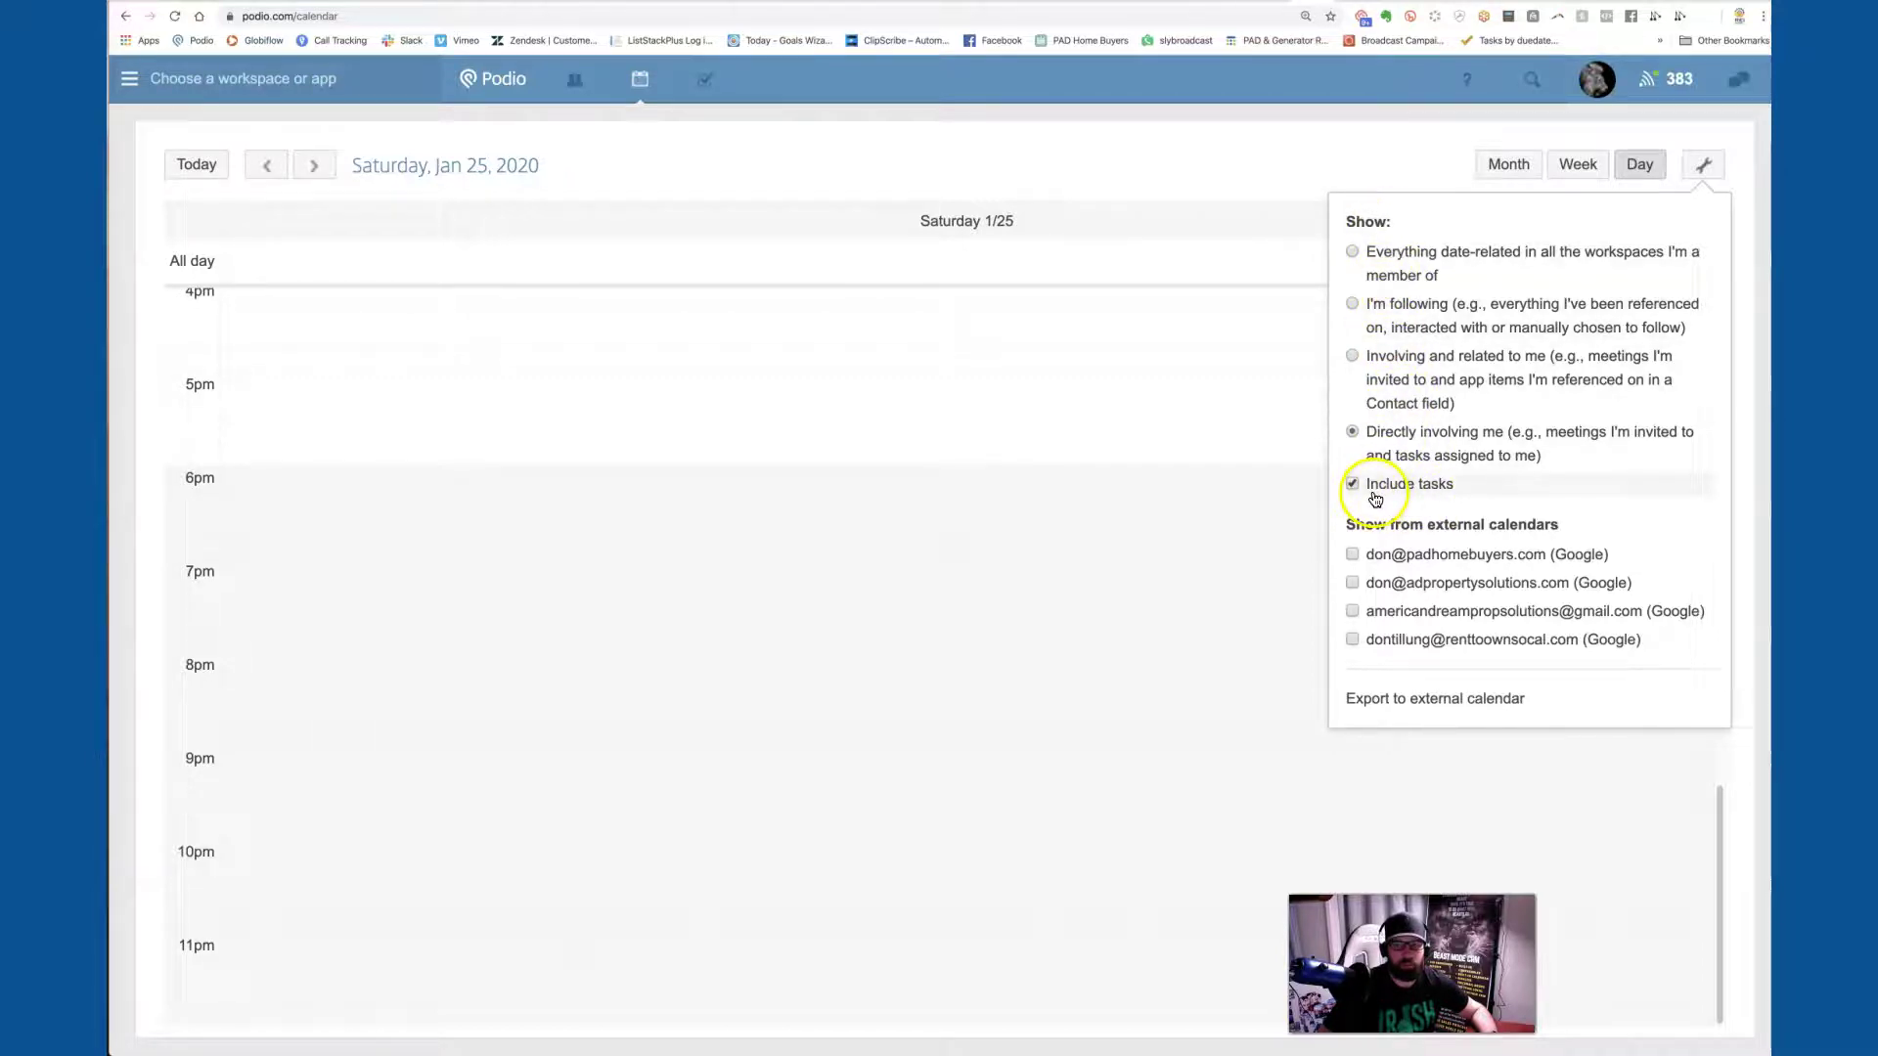
# Step: Review the available external calendaring services and the Google Calendar export options for the global calendar
pyautogui.click(1394, 699)
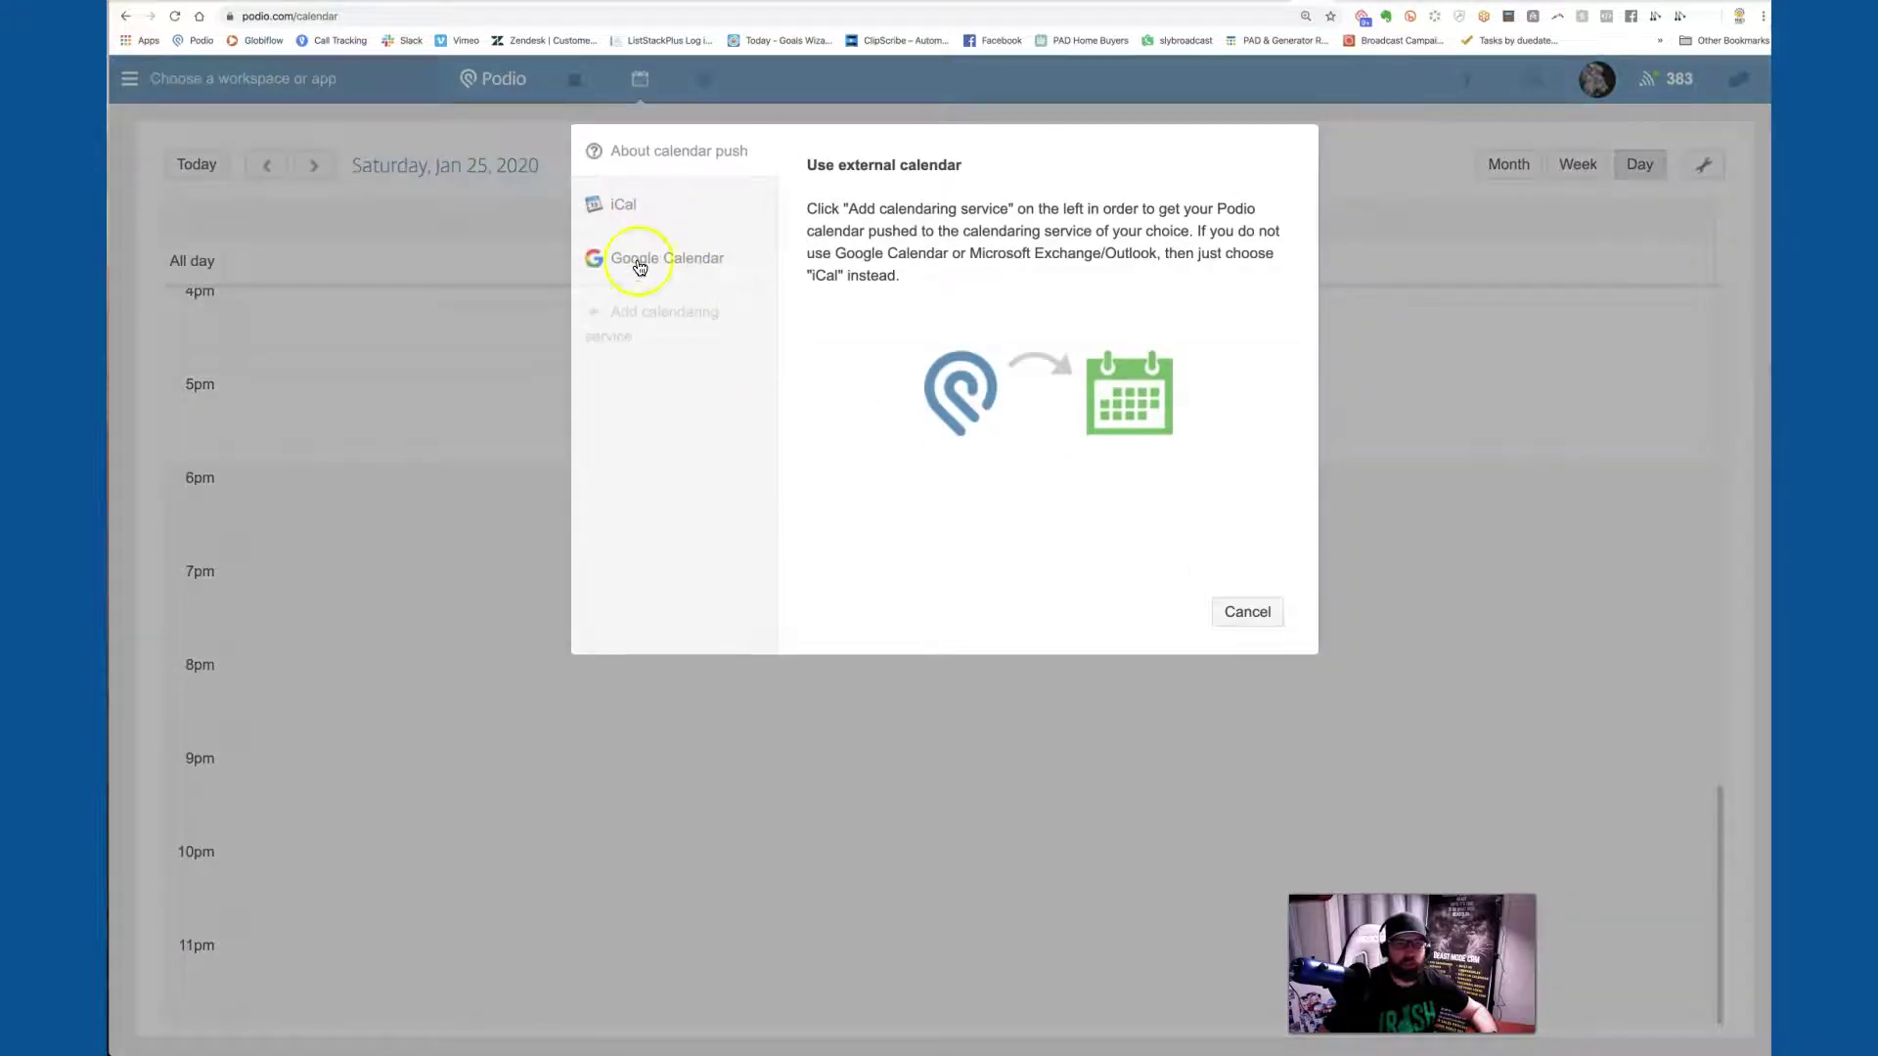
pyautogui.click(653, 336)
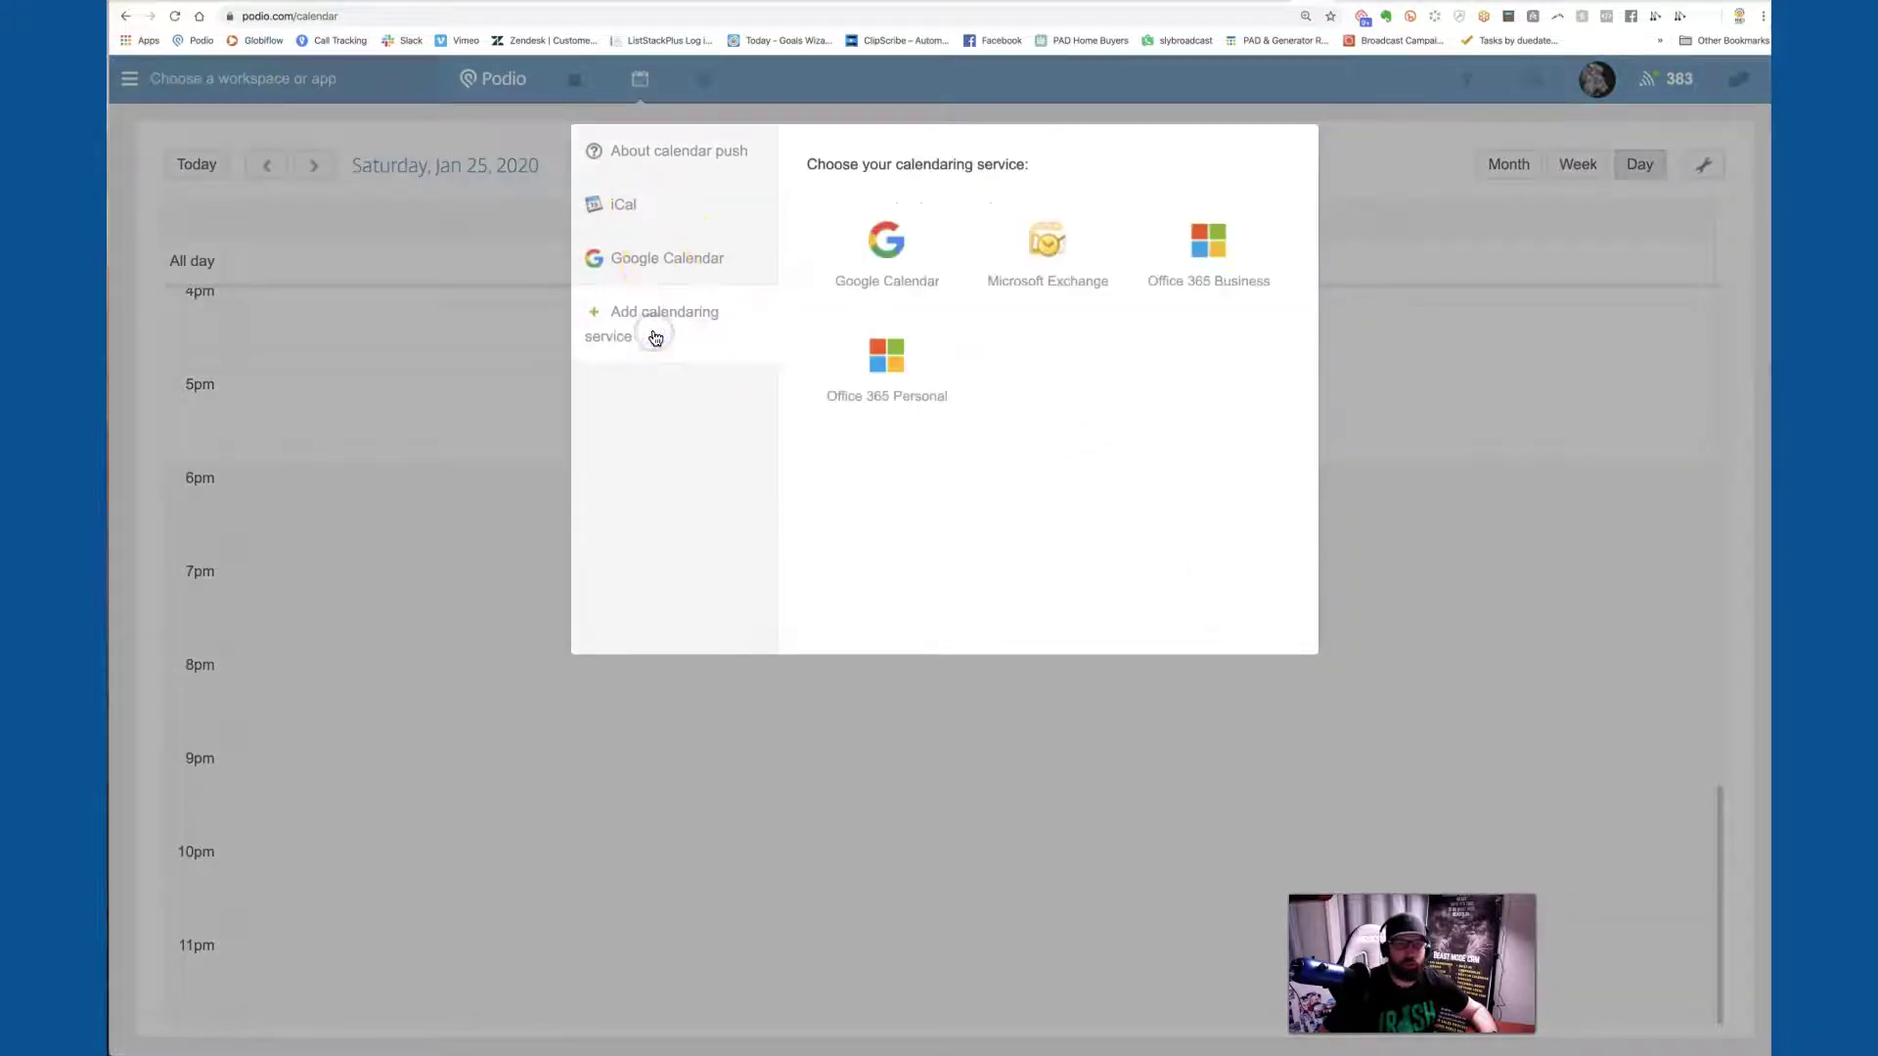
pyautogui.click(683, 260)
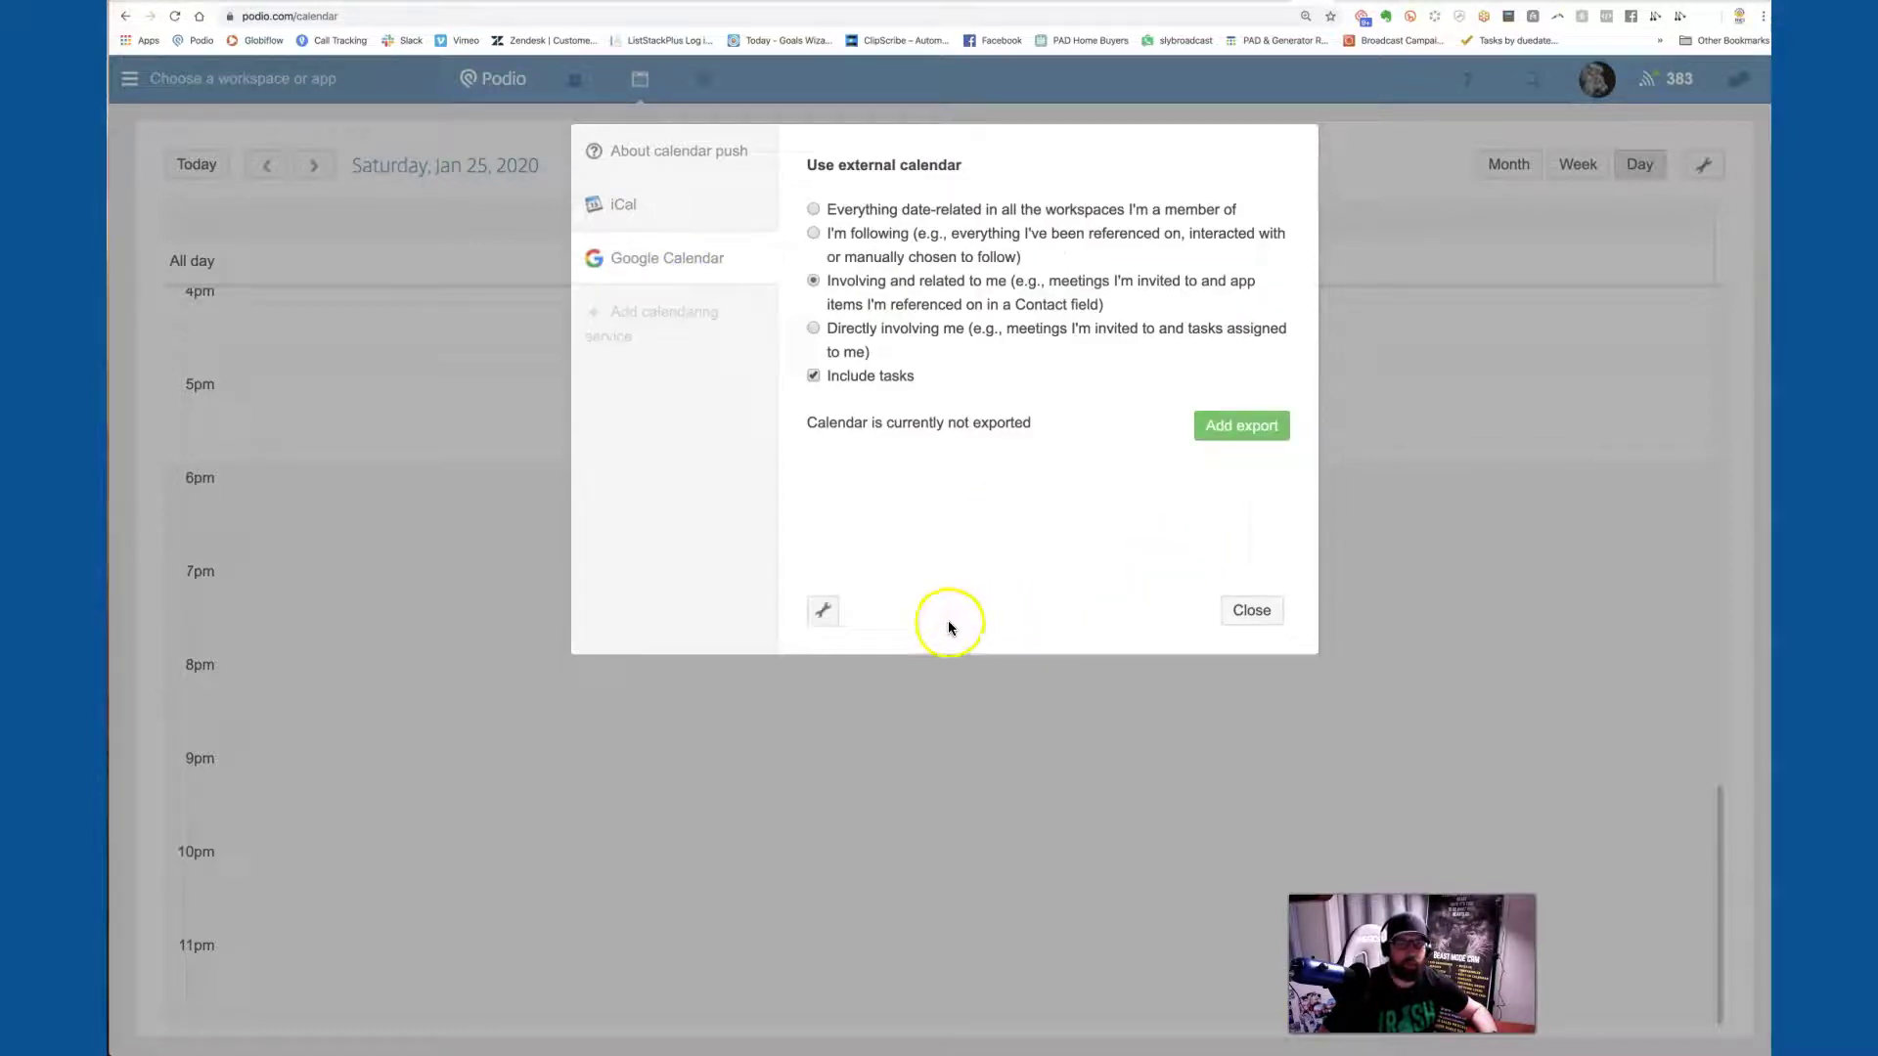
pyautogui.click(1257, 429)
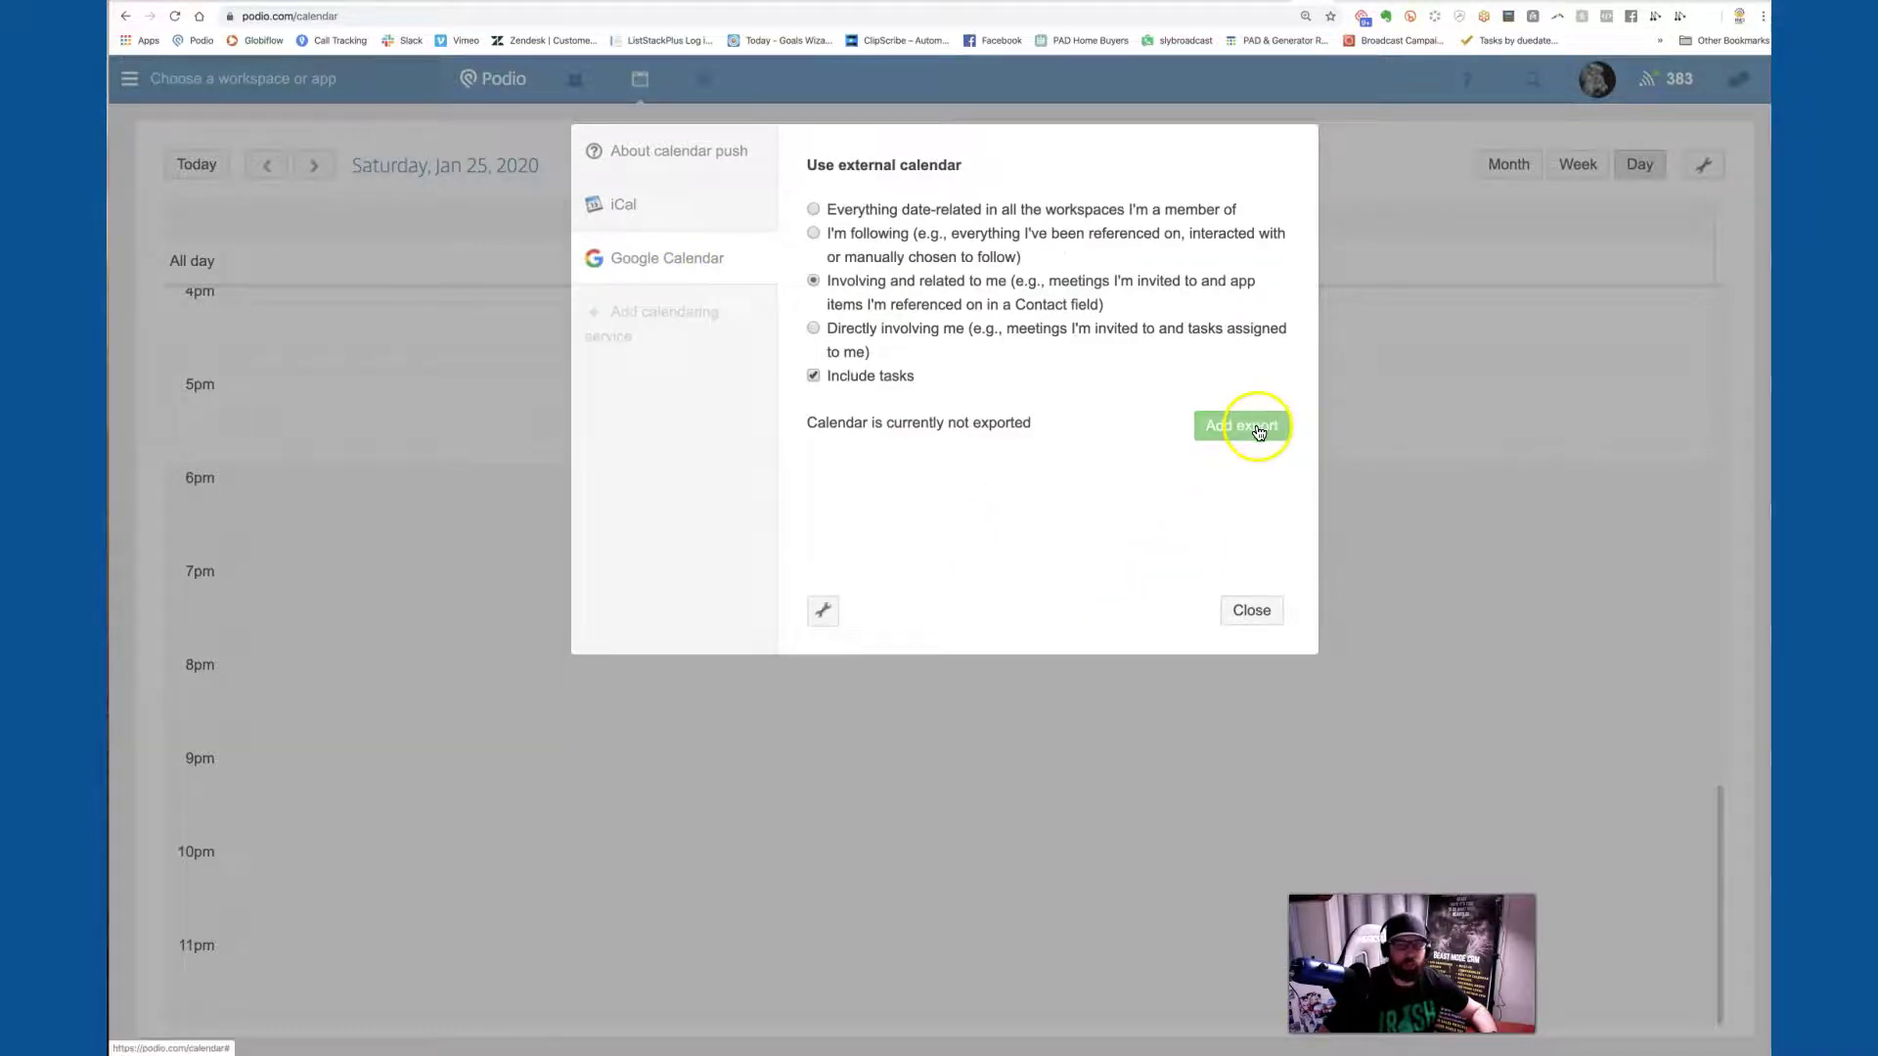
pyautogui.click(1255, 606)
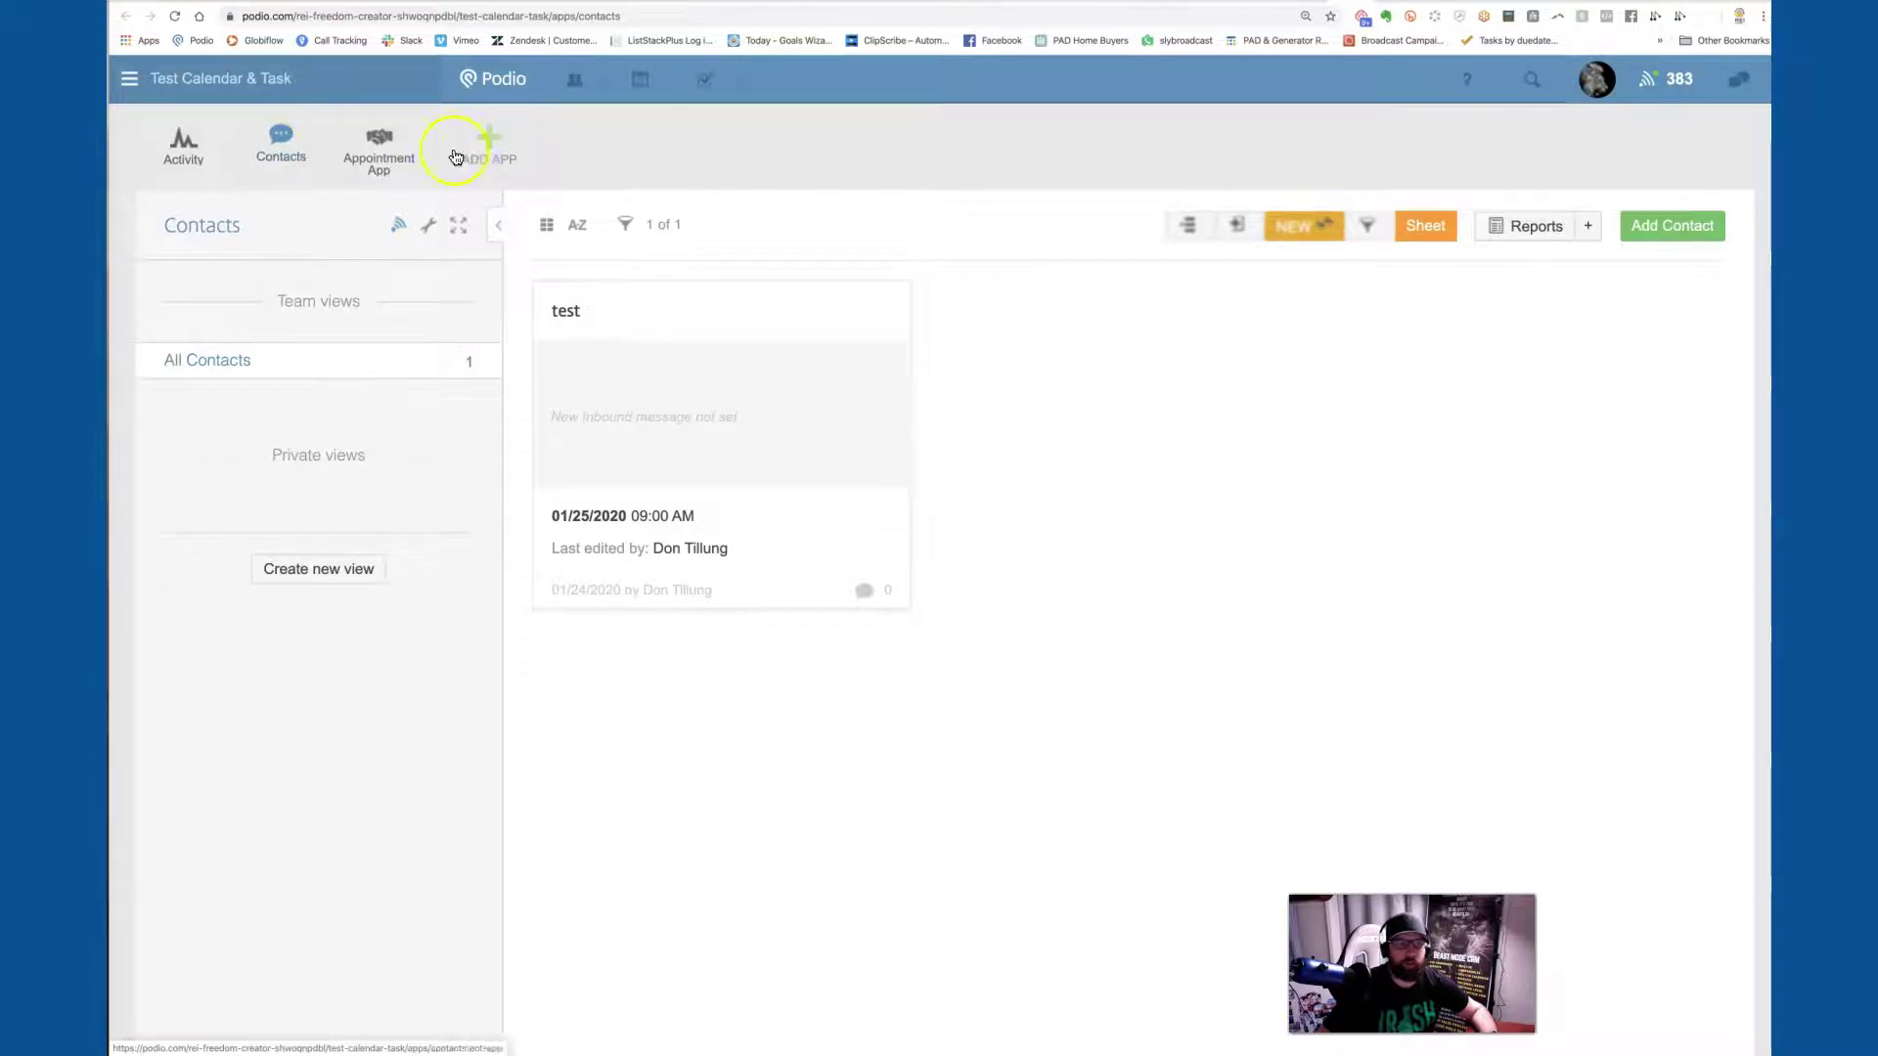
pyautogui.click(497, 146)
pyautogui.click(792, 360)
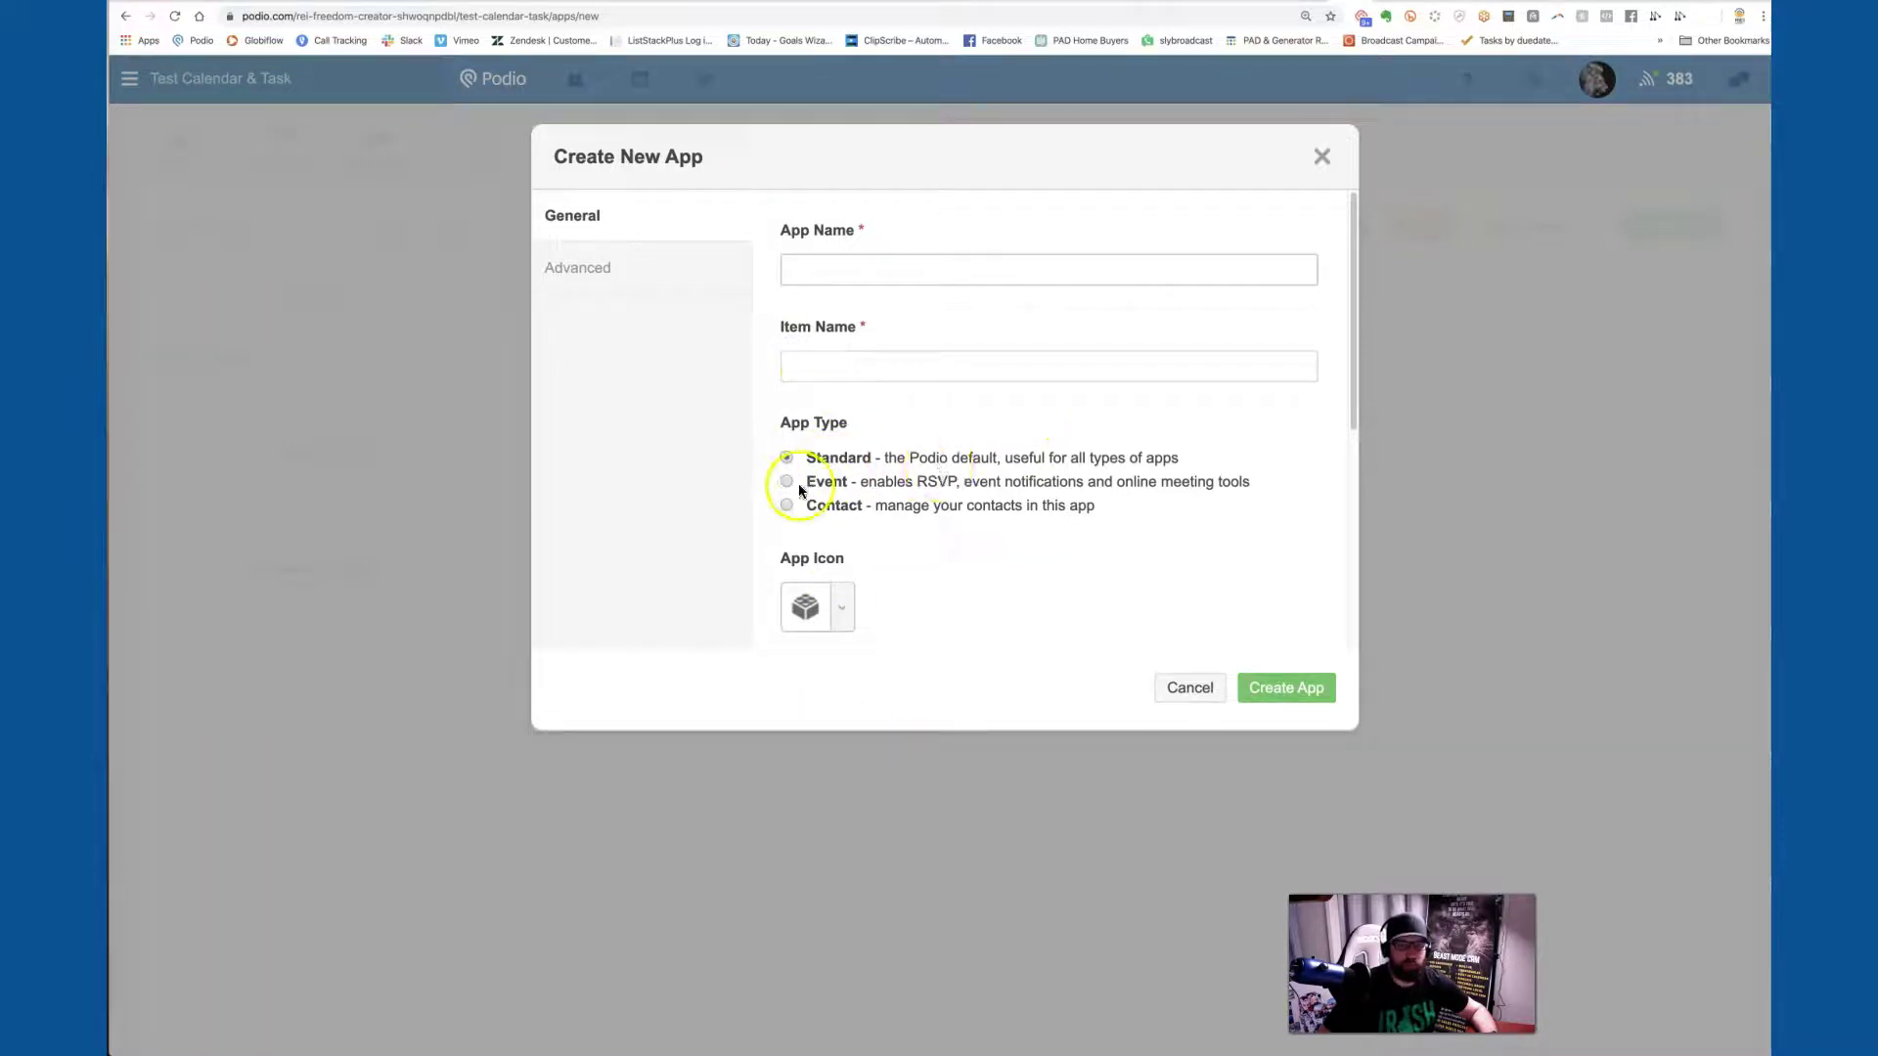
pyautogui.click(1169, 690)
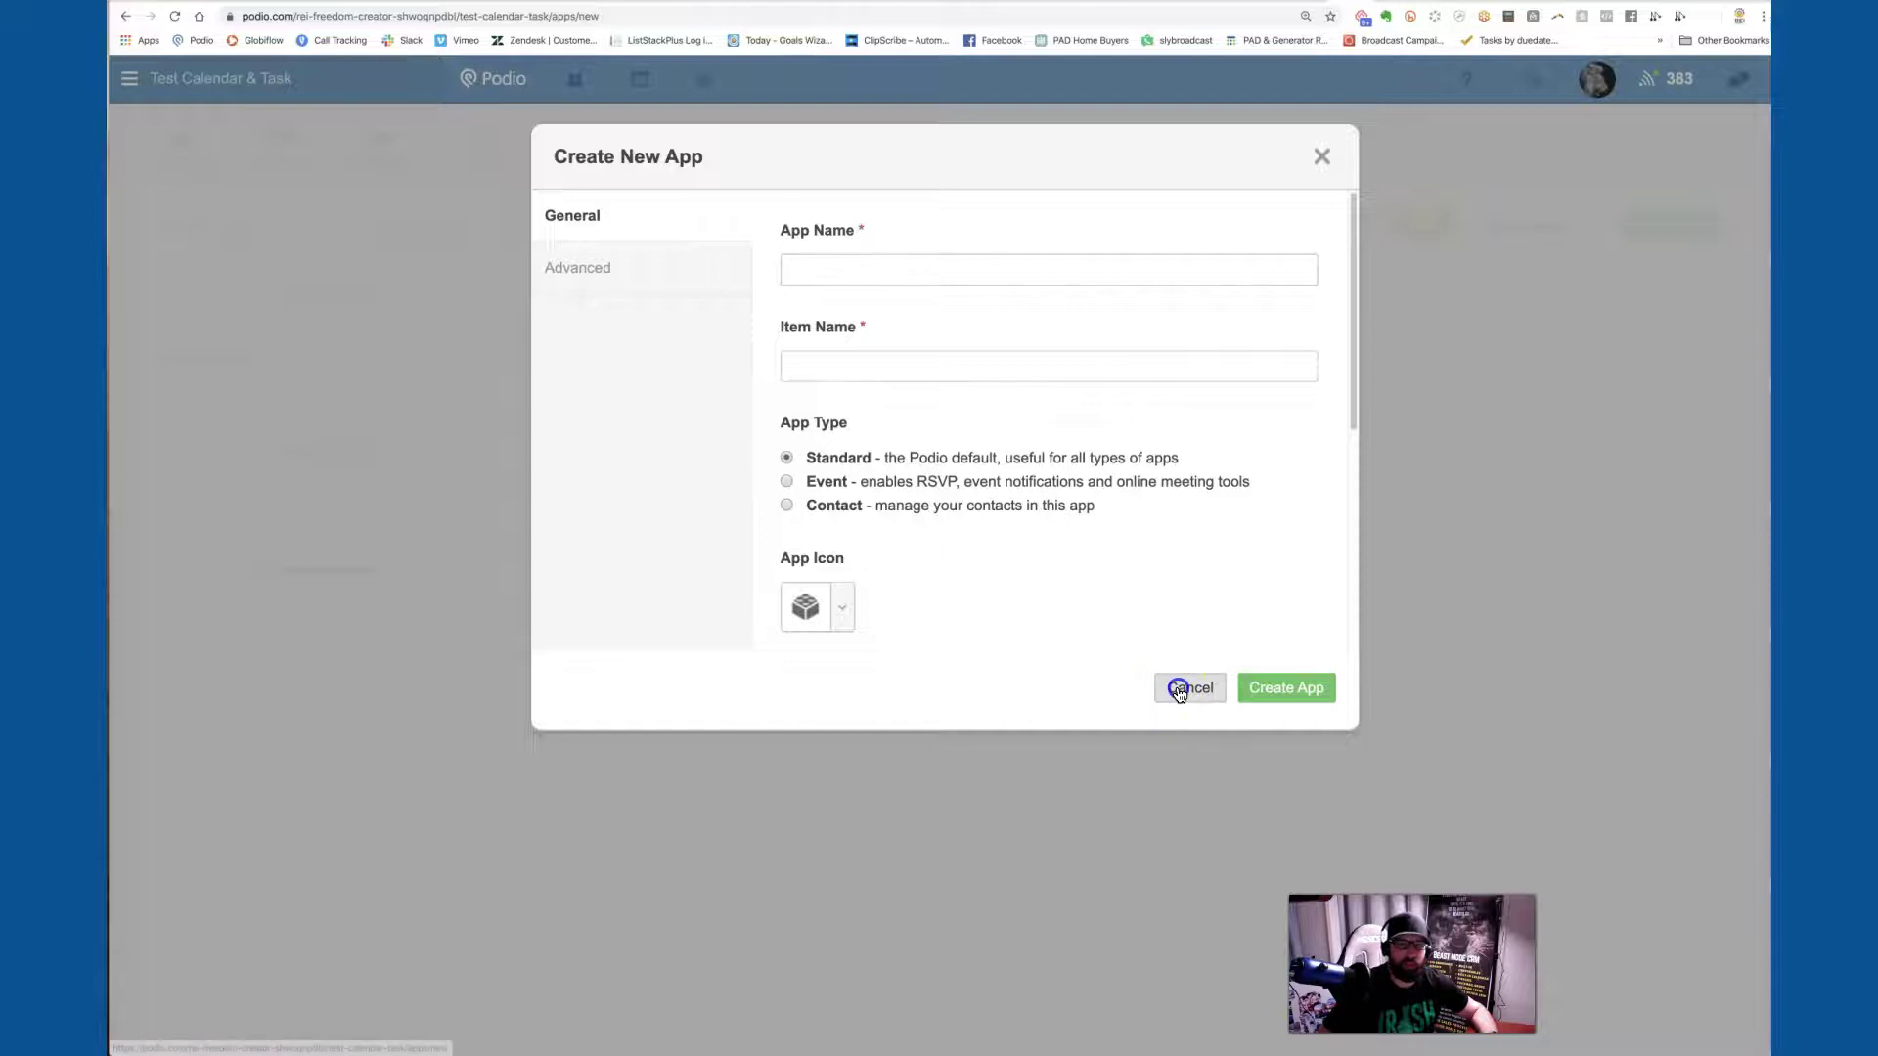
# Step: Open the test contact's template and view the Date field's options, including Show in calendars
pyautogui.click(740, 362)
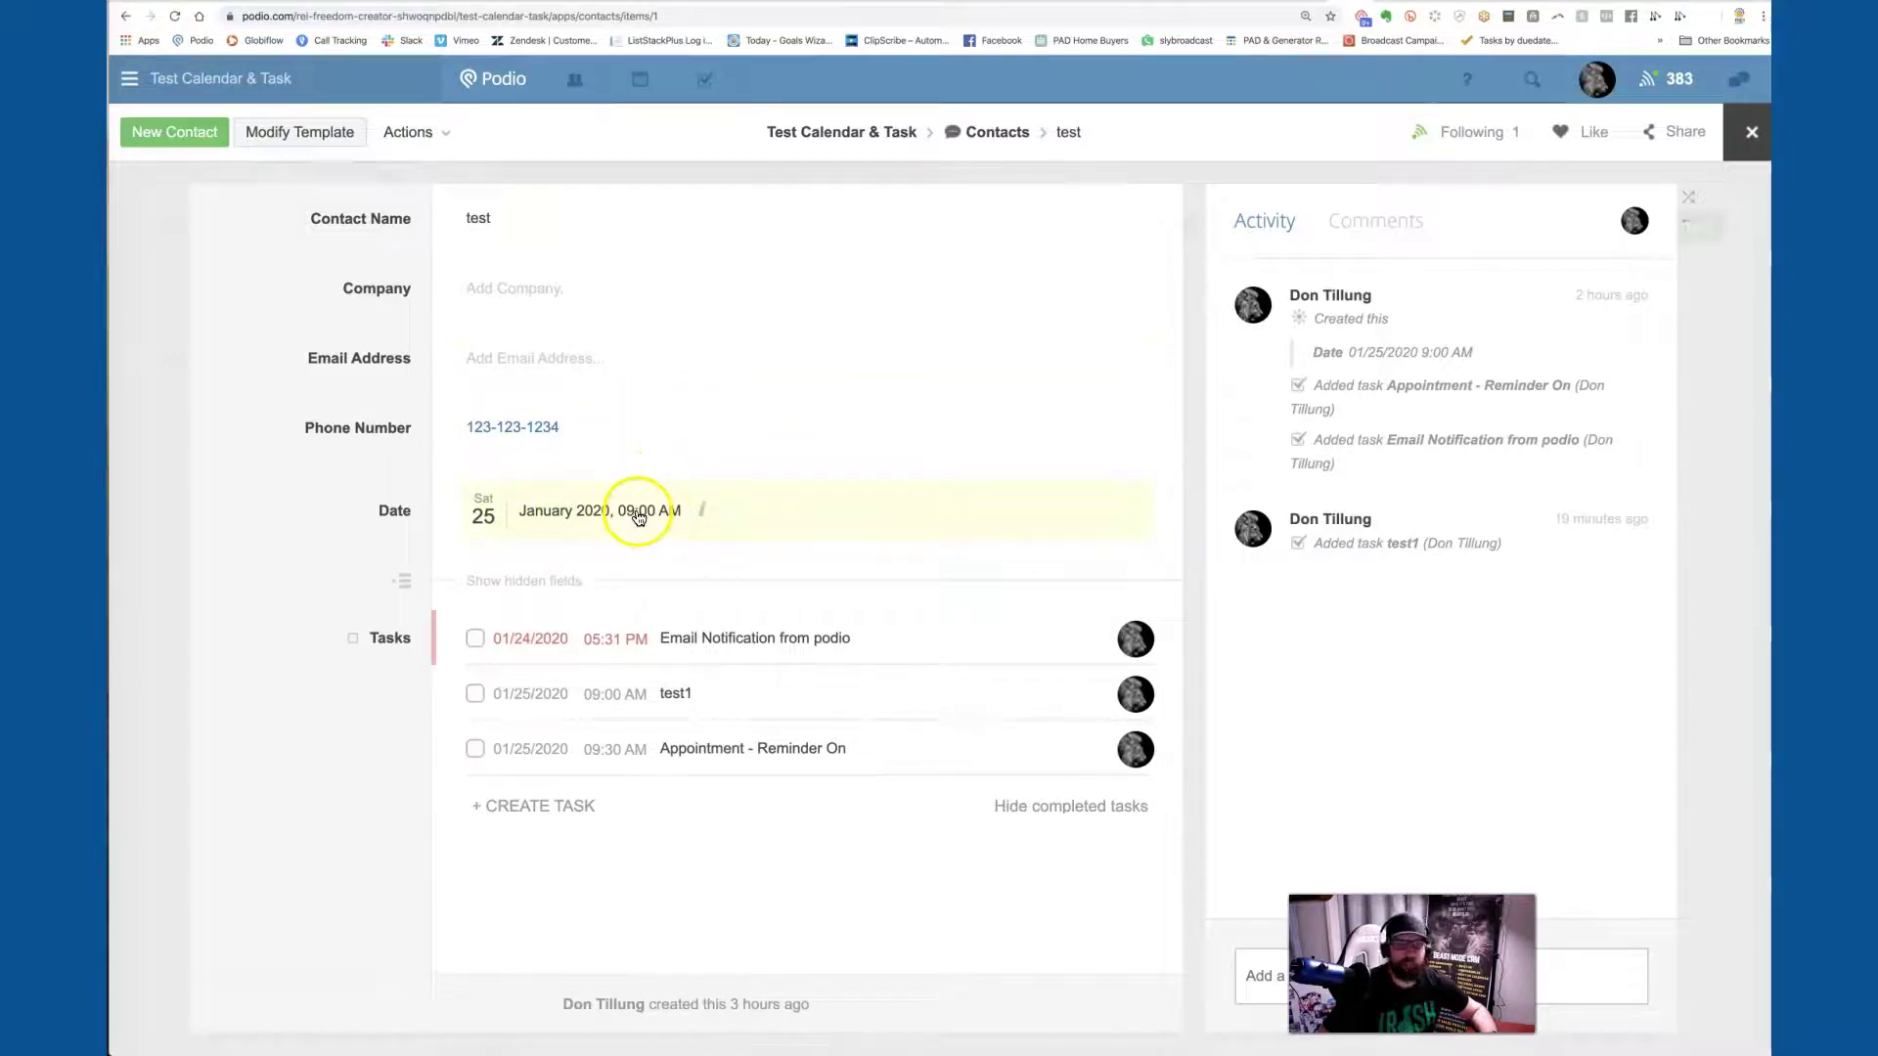
pyautogui.click(345, 147)
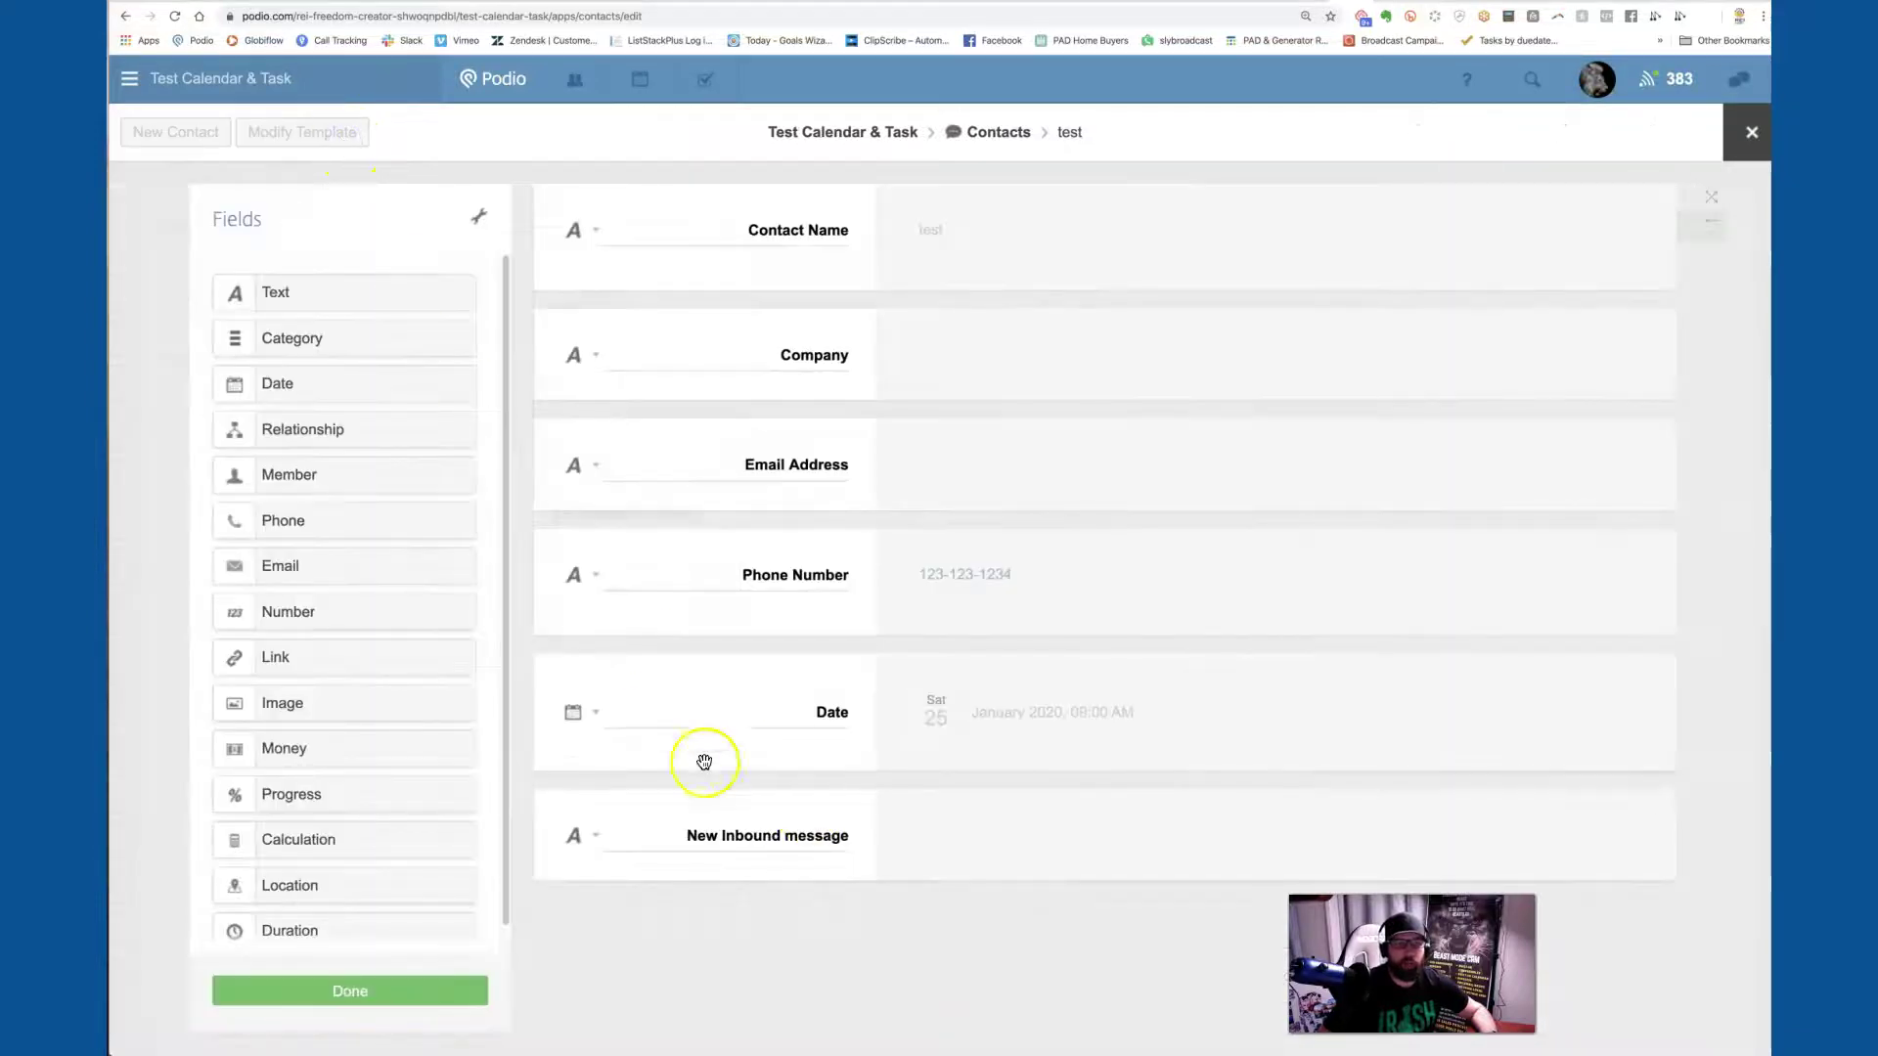
pyautogui.click(593, 711)
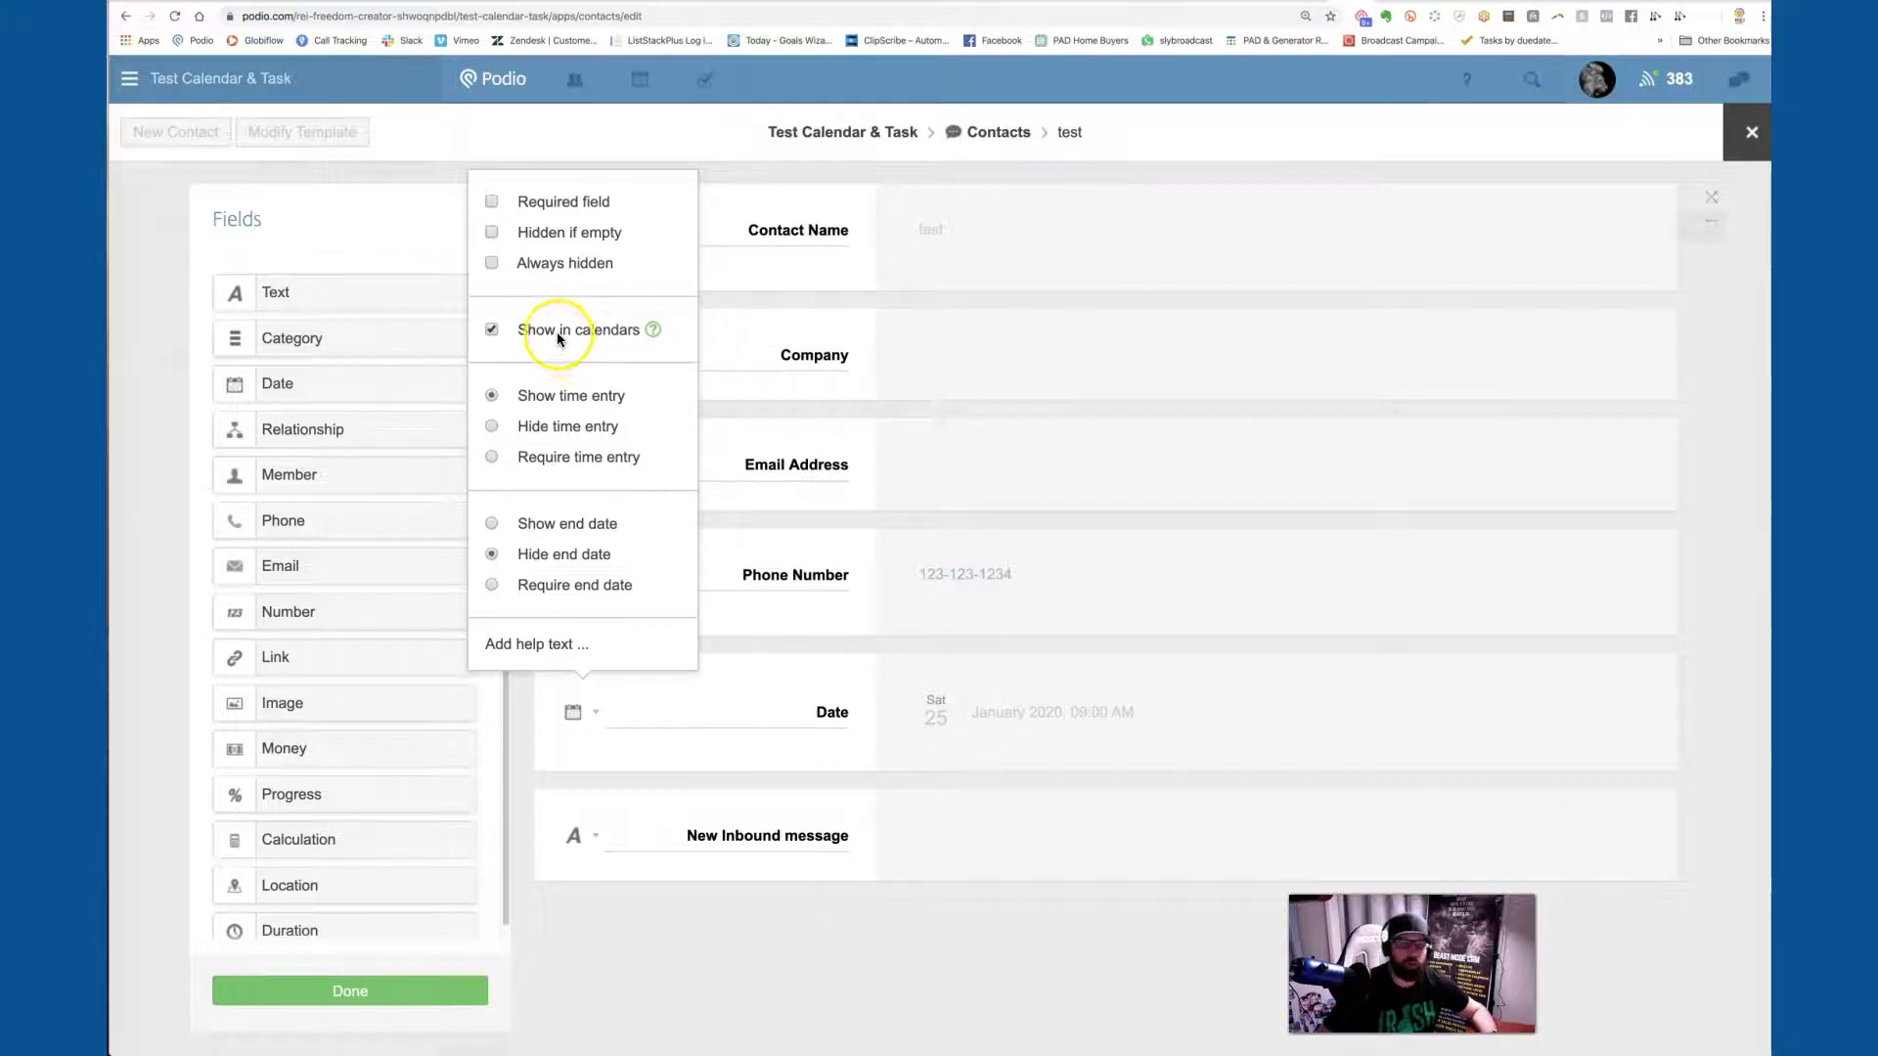
# Step: Dismiss the Date field's options and leave the template editor to return to the test contact
pyautogui.click(986, 355)
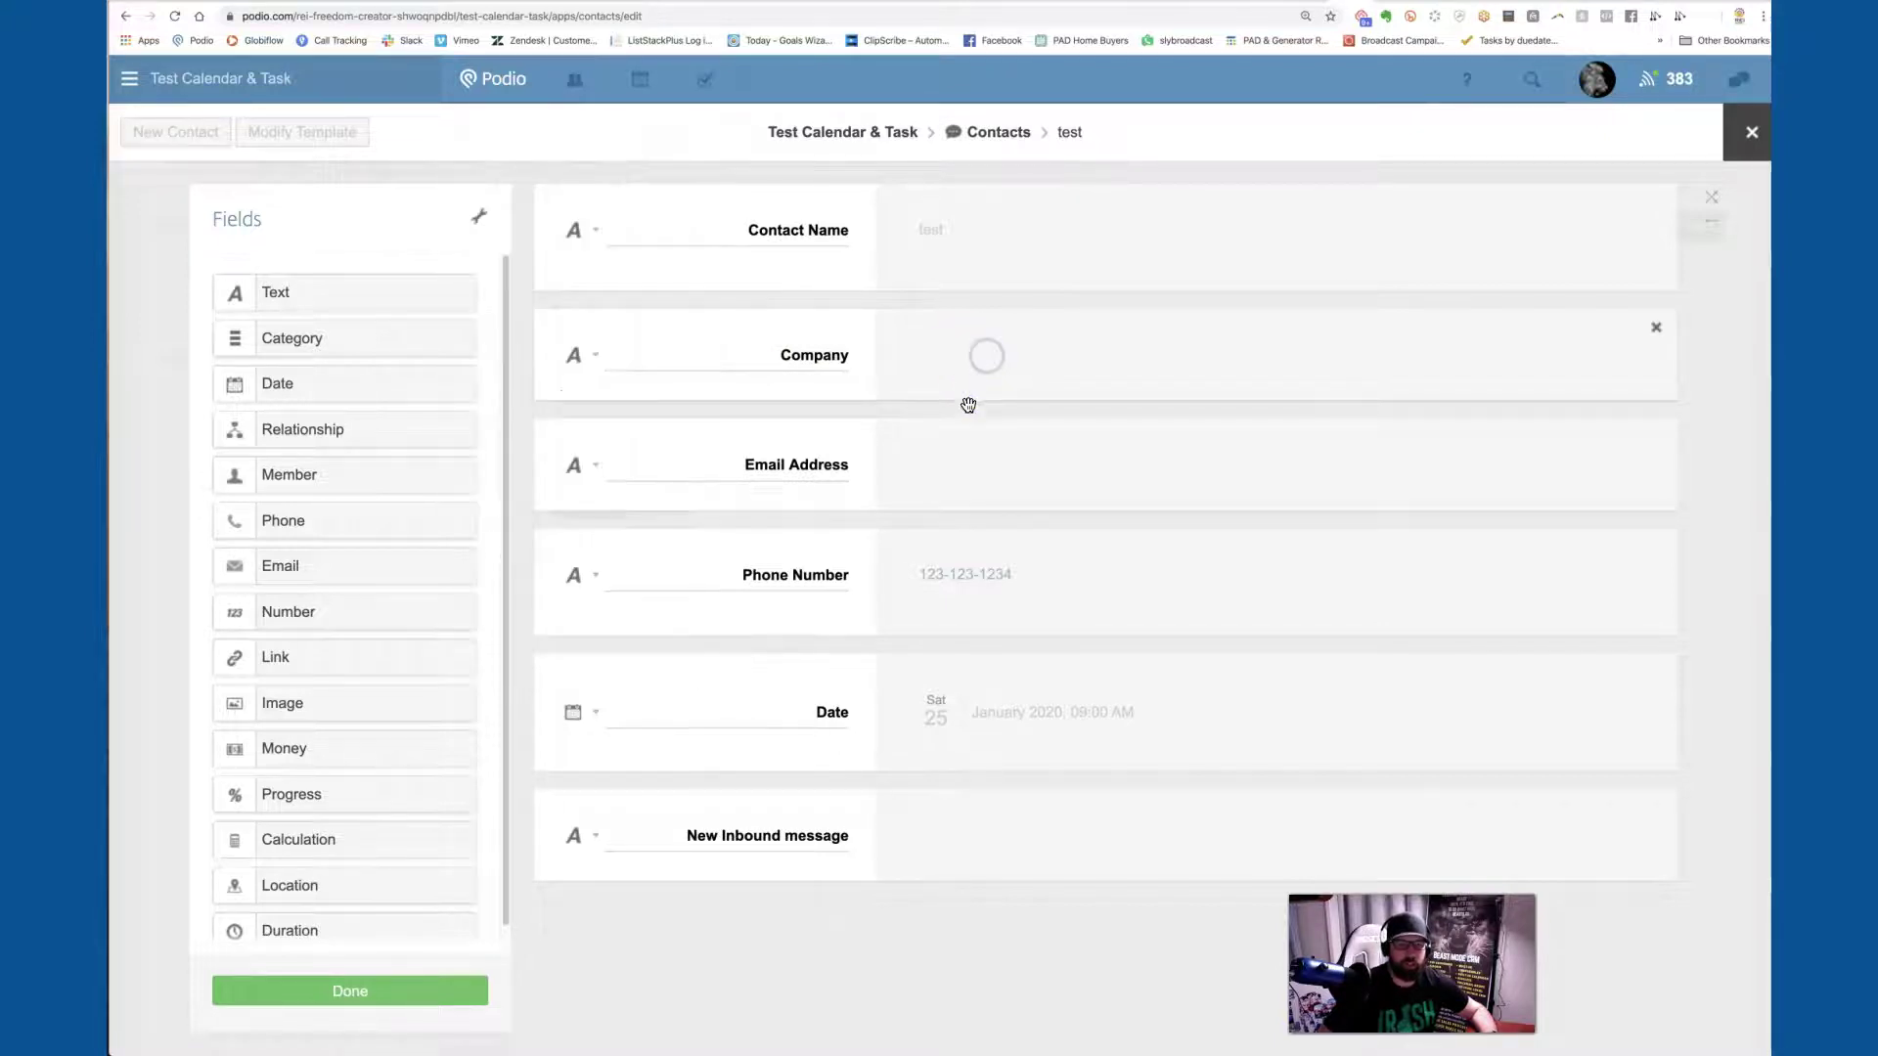
pyautogui.click(1749, 133)
pyautogui.click(763, 468)
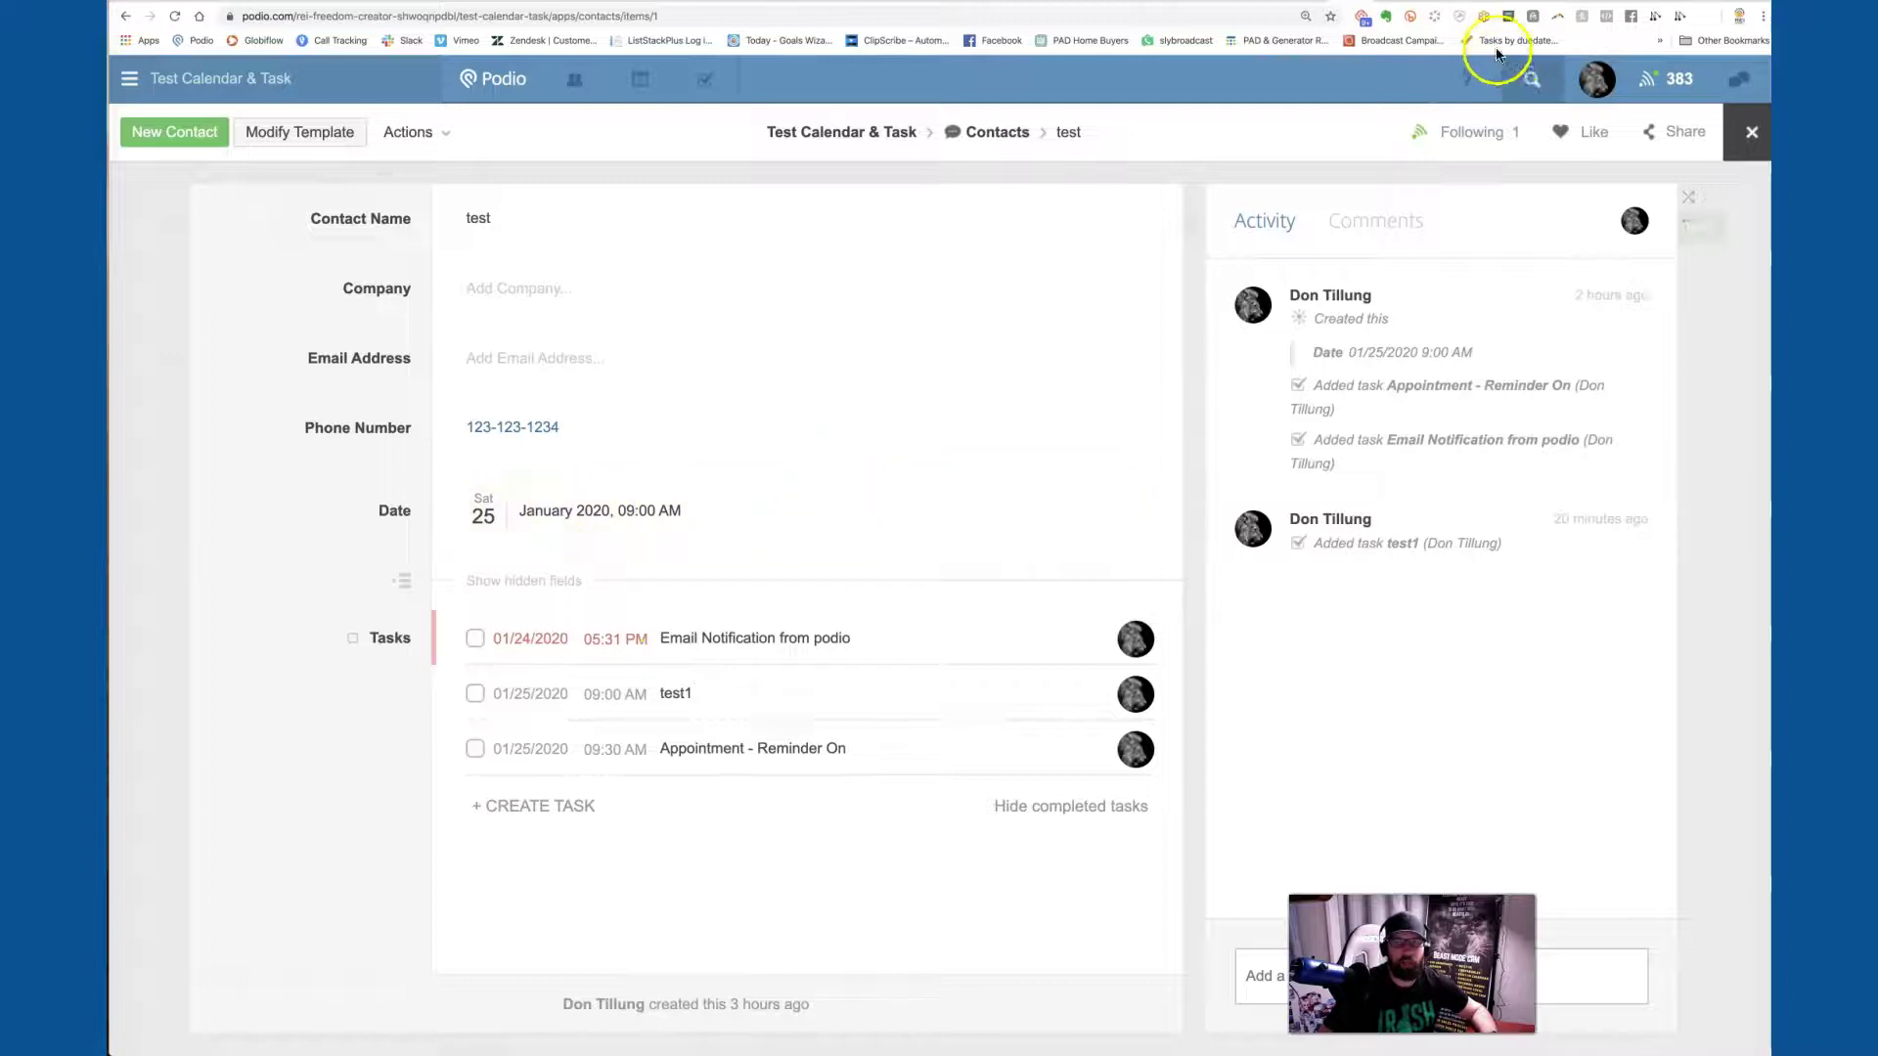
# Step: Switch to Google Calendar to view the January 25 events, and return to the test contact in Podio
pyautogui.click(1497, 4)
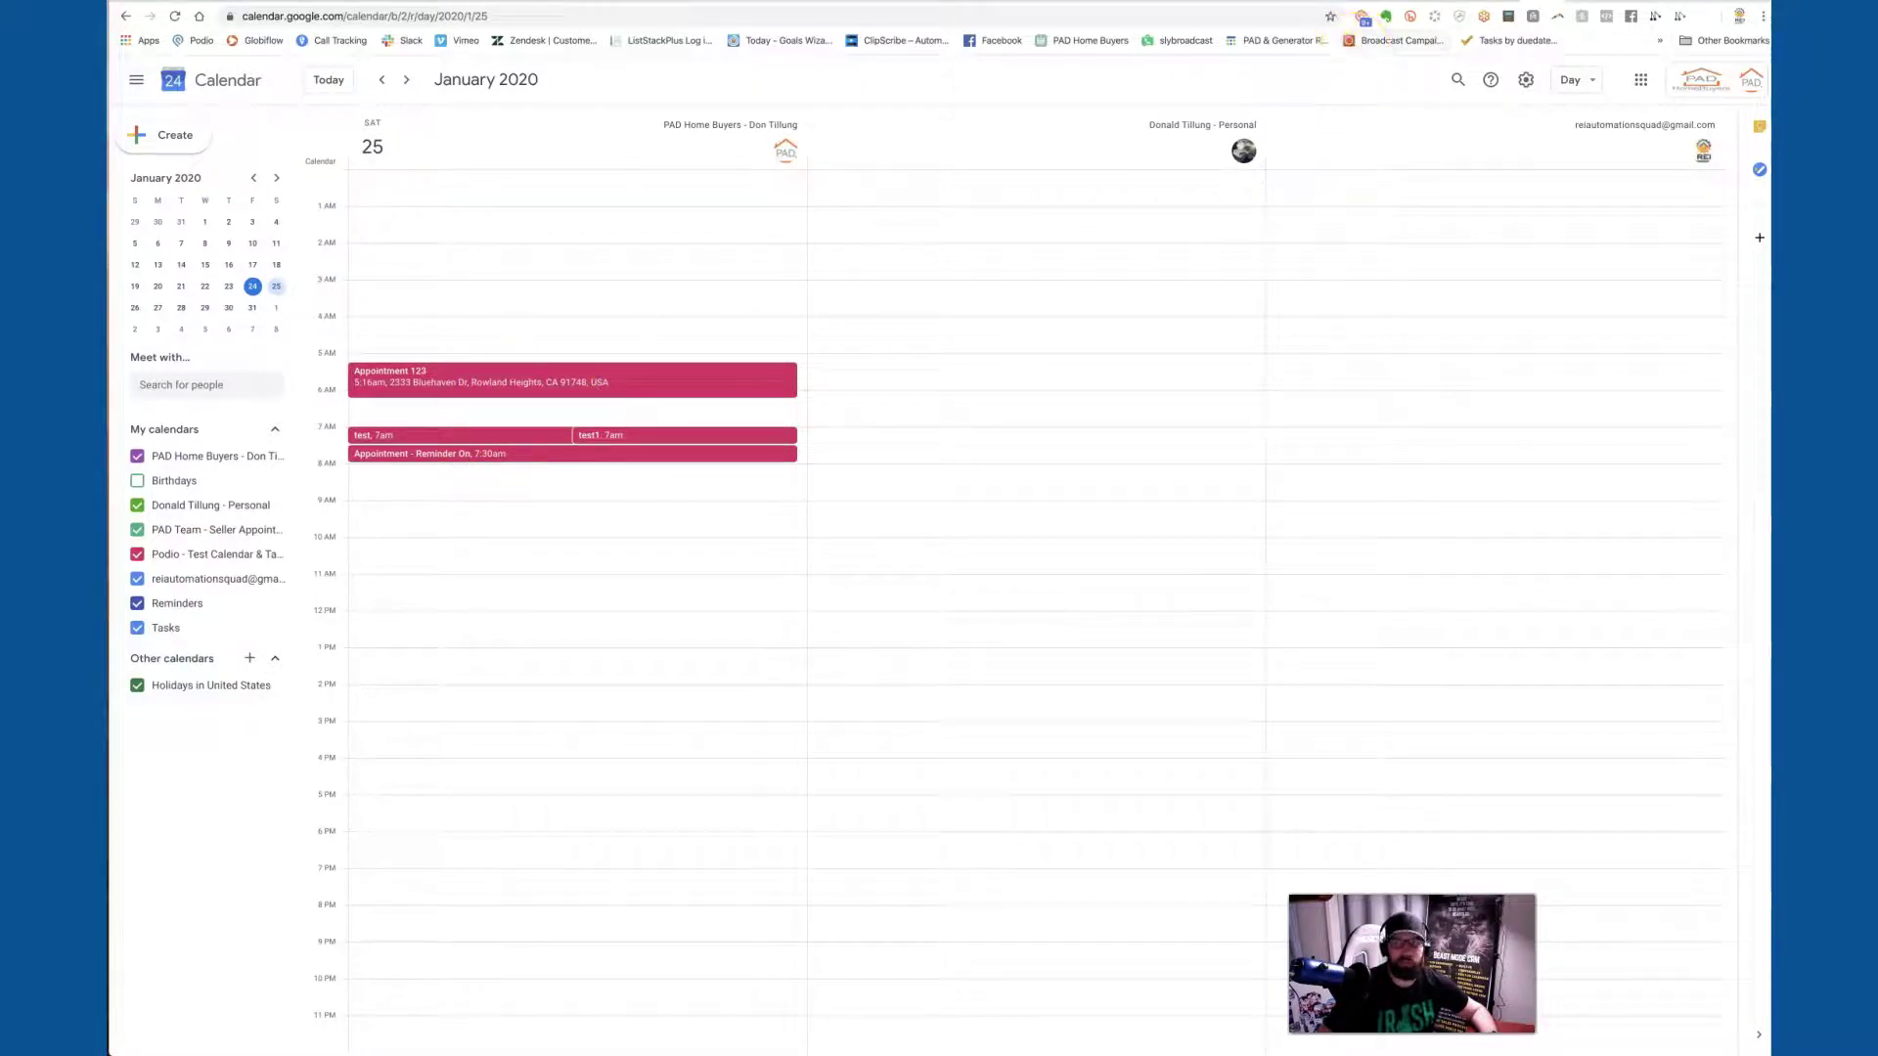
pyautogui.hotkey('ctrl', 'Tab')
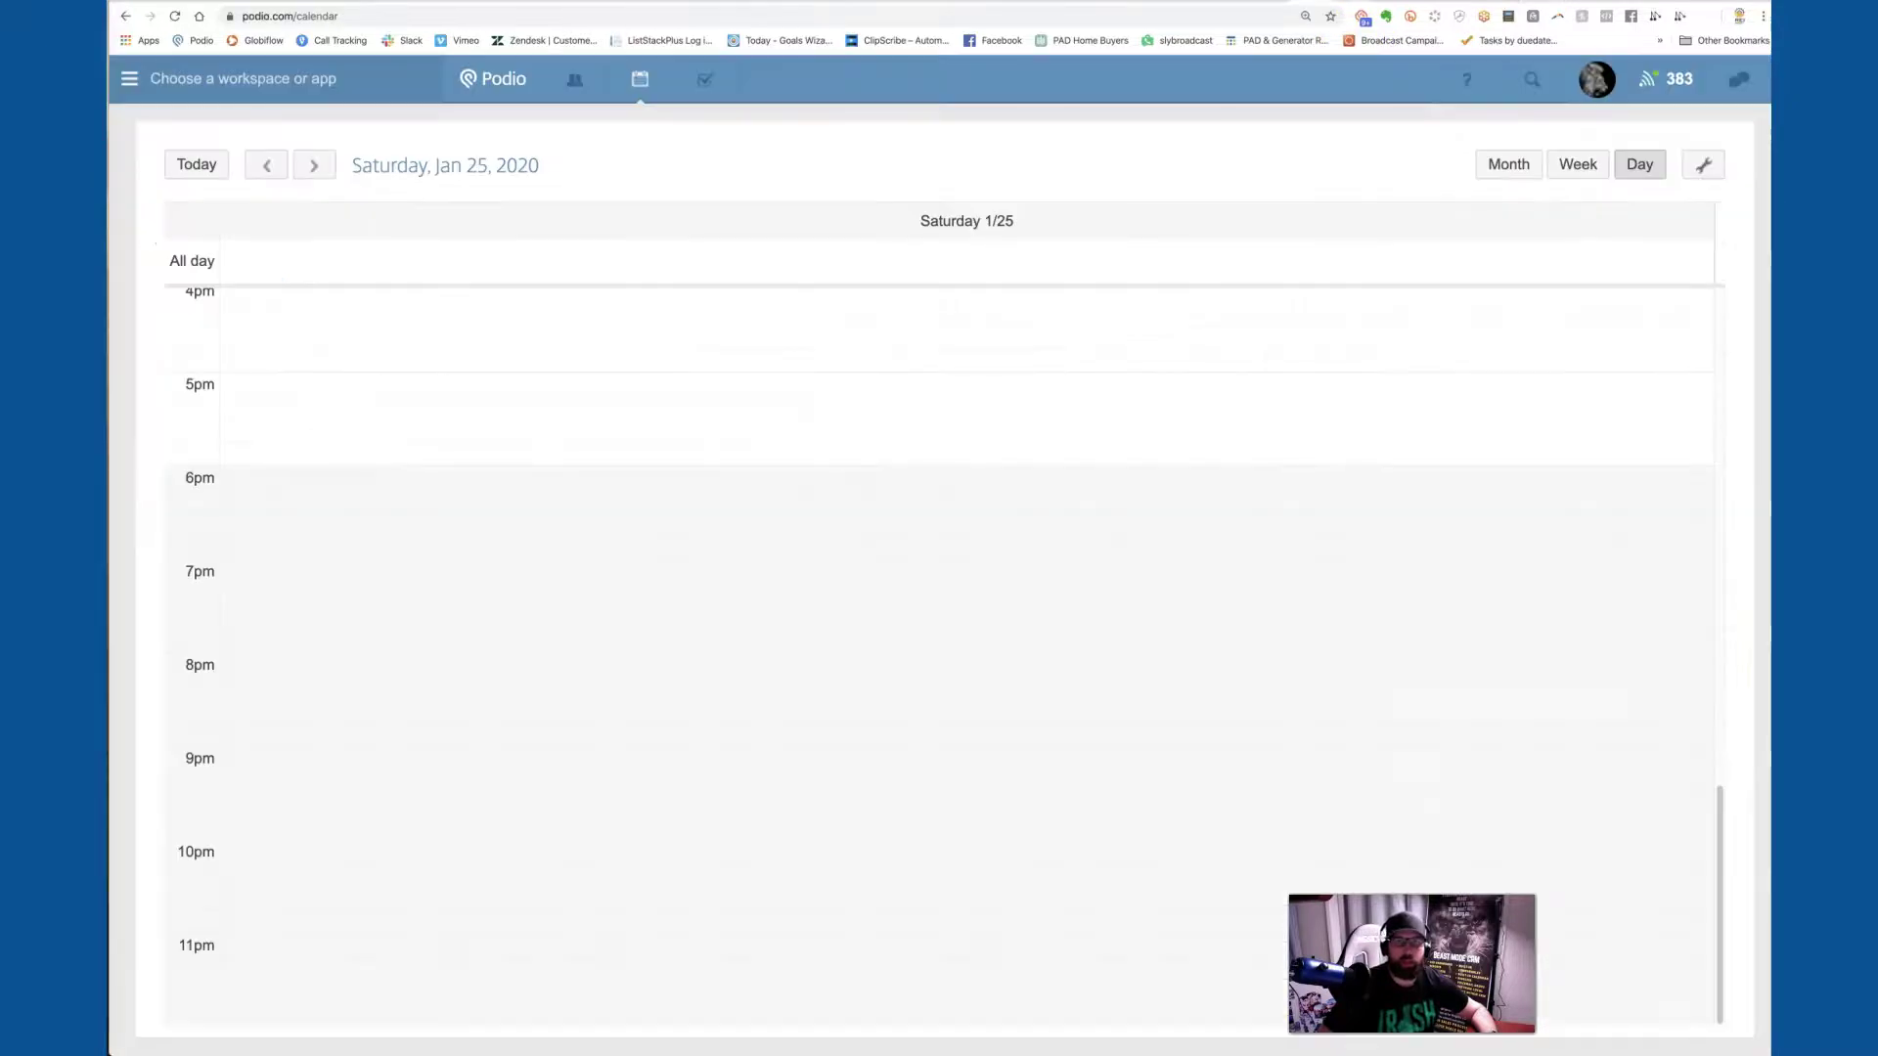
pyautogui.hotkey('ctrl', 'Tab')
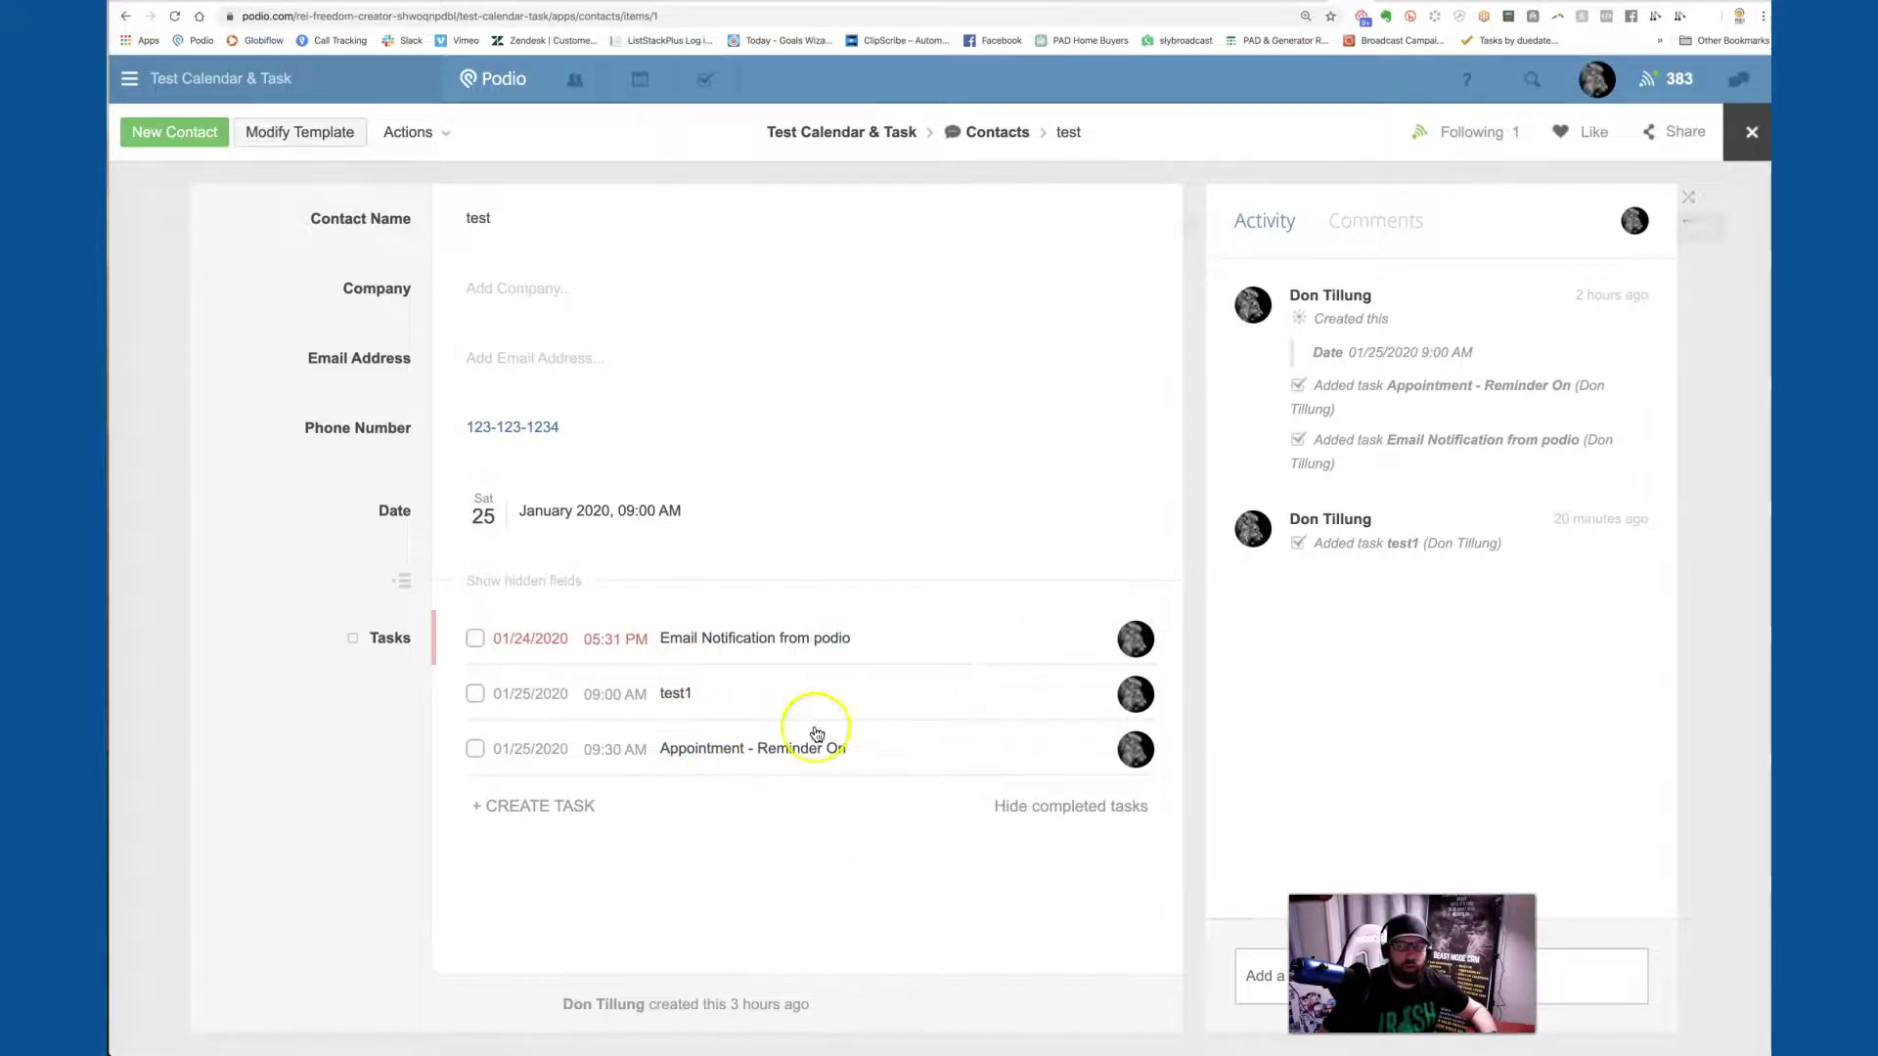
# Step: Review the Email & Notifications options in the Podio account settings
pyautogui.click(1599, 86)
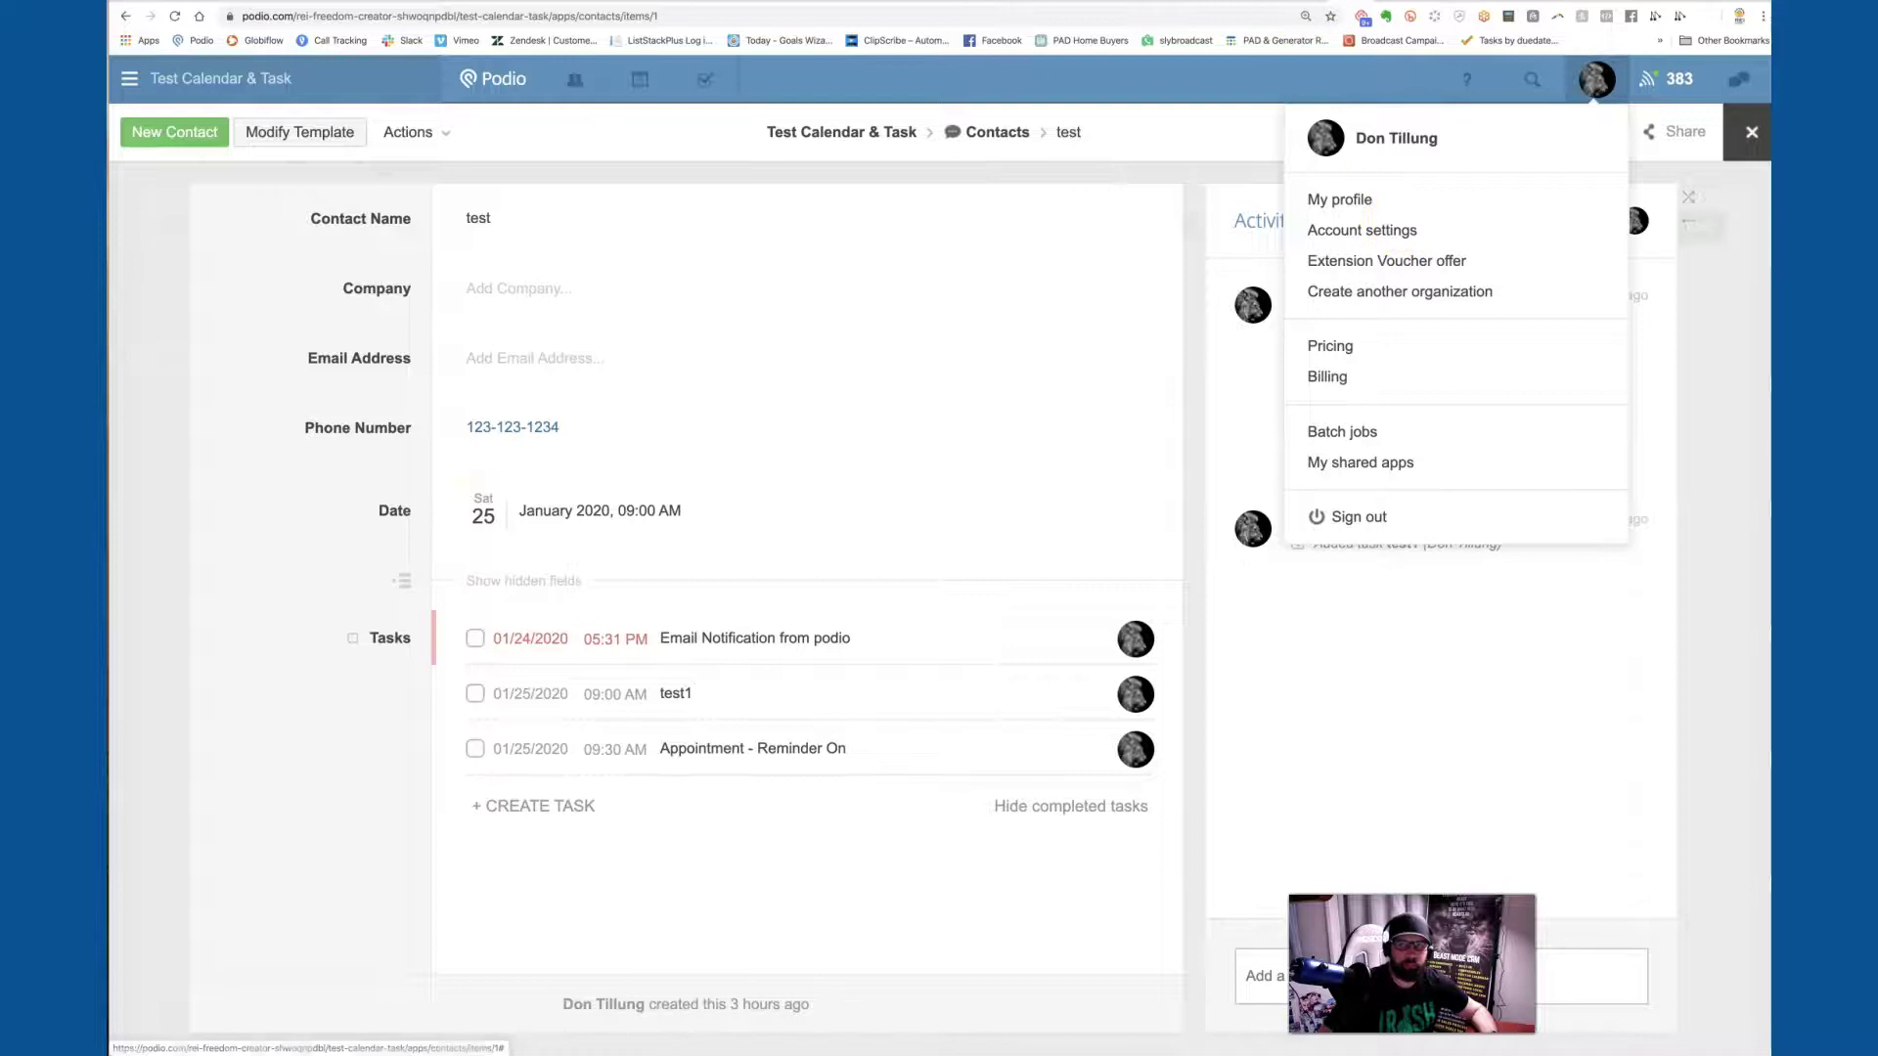
pyautogui.press('Escape')
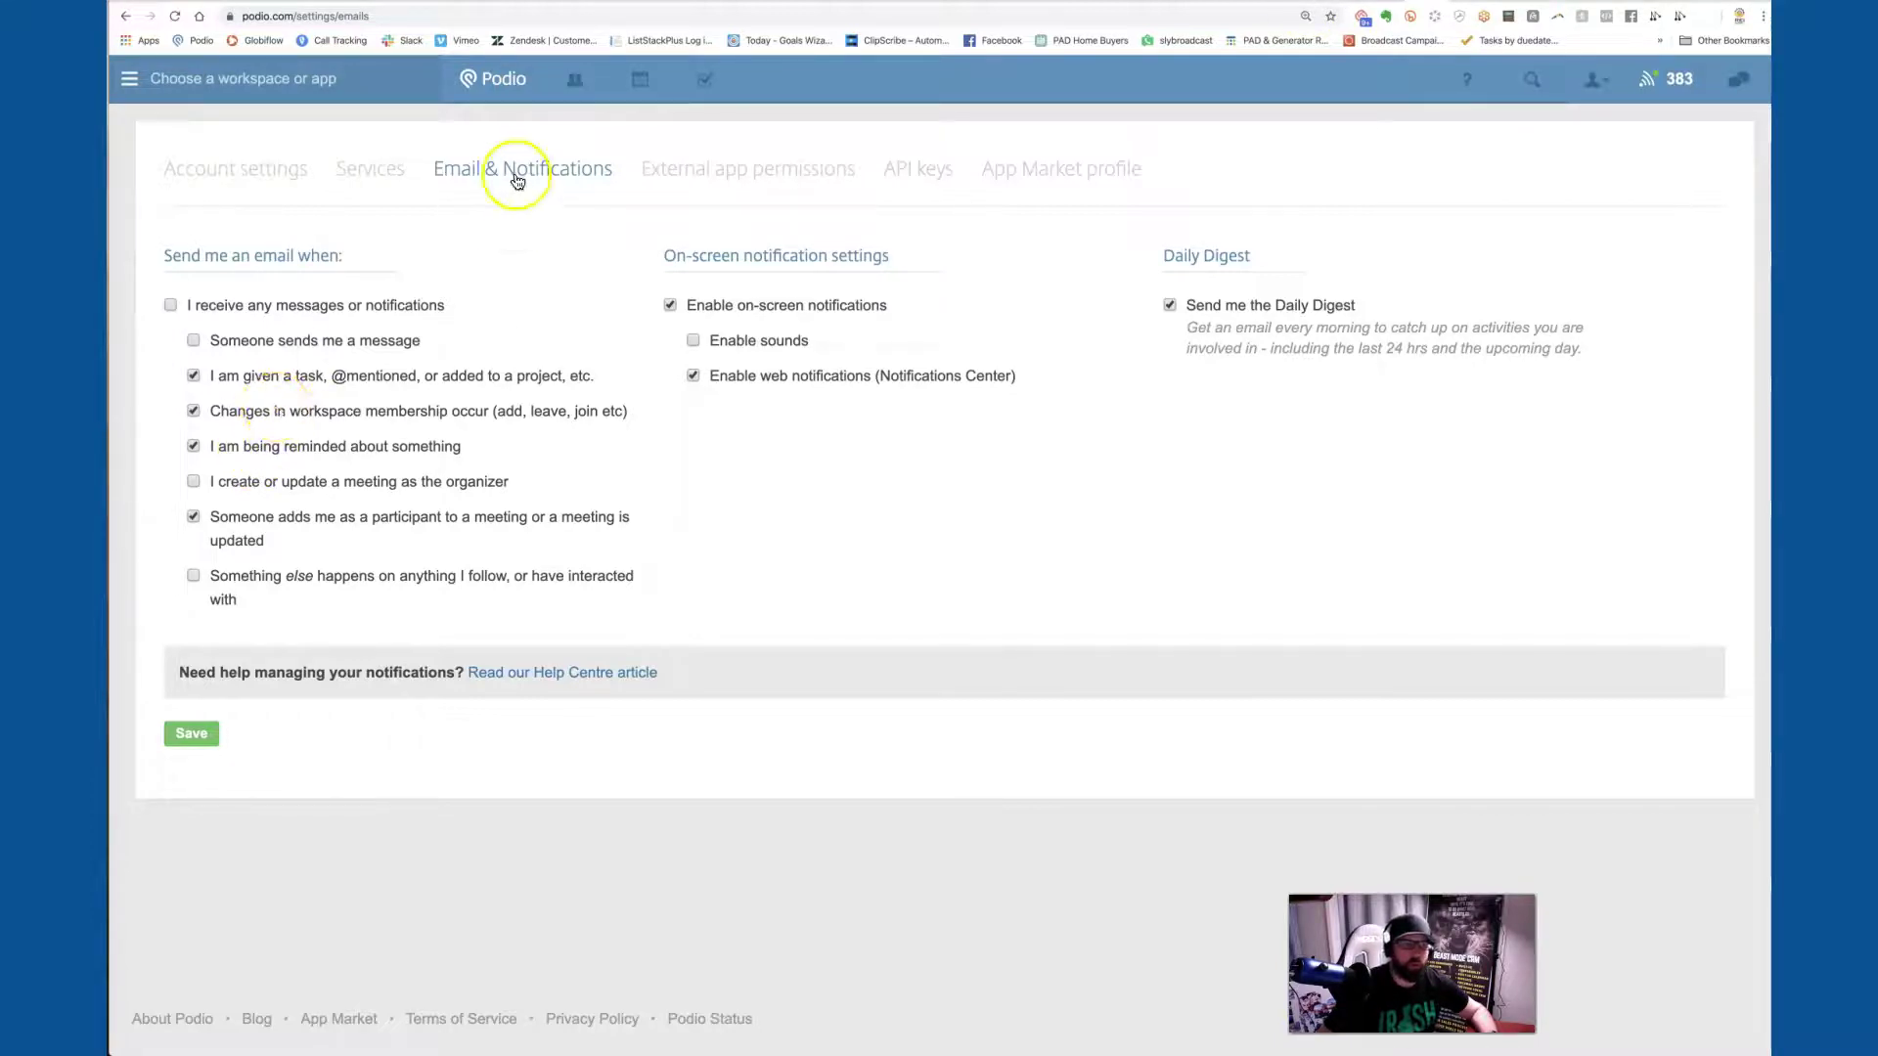
pyautogui.click(1618, 93)
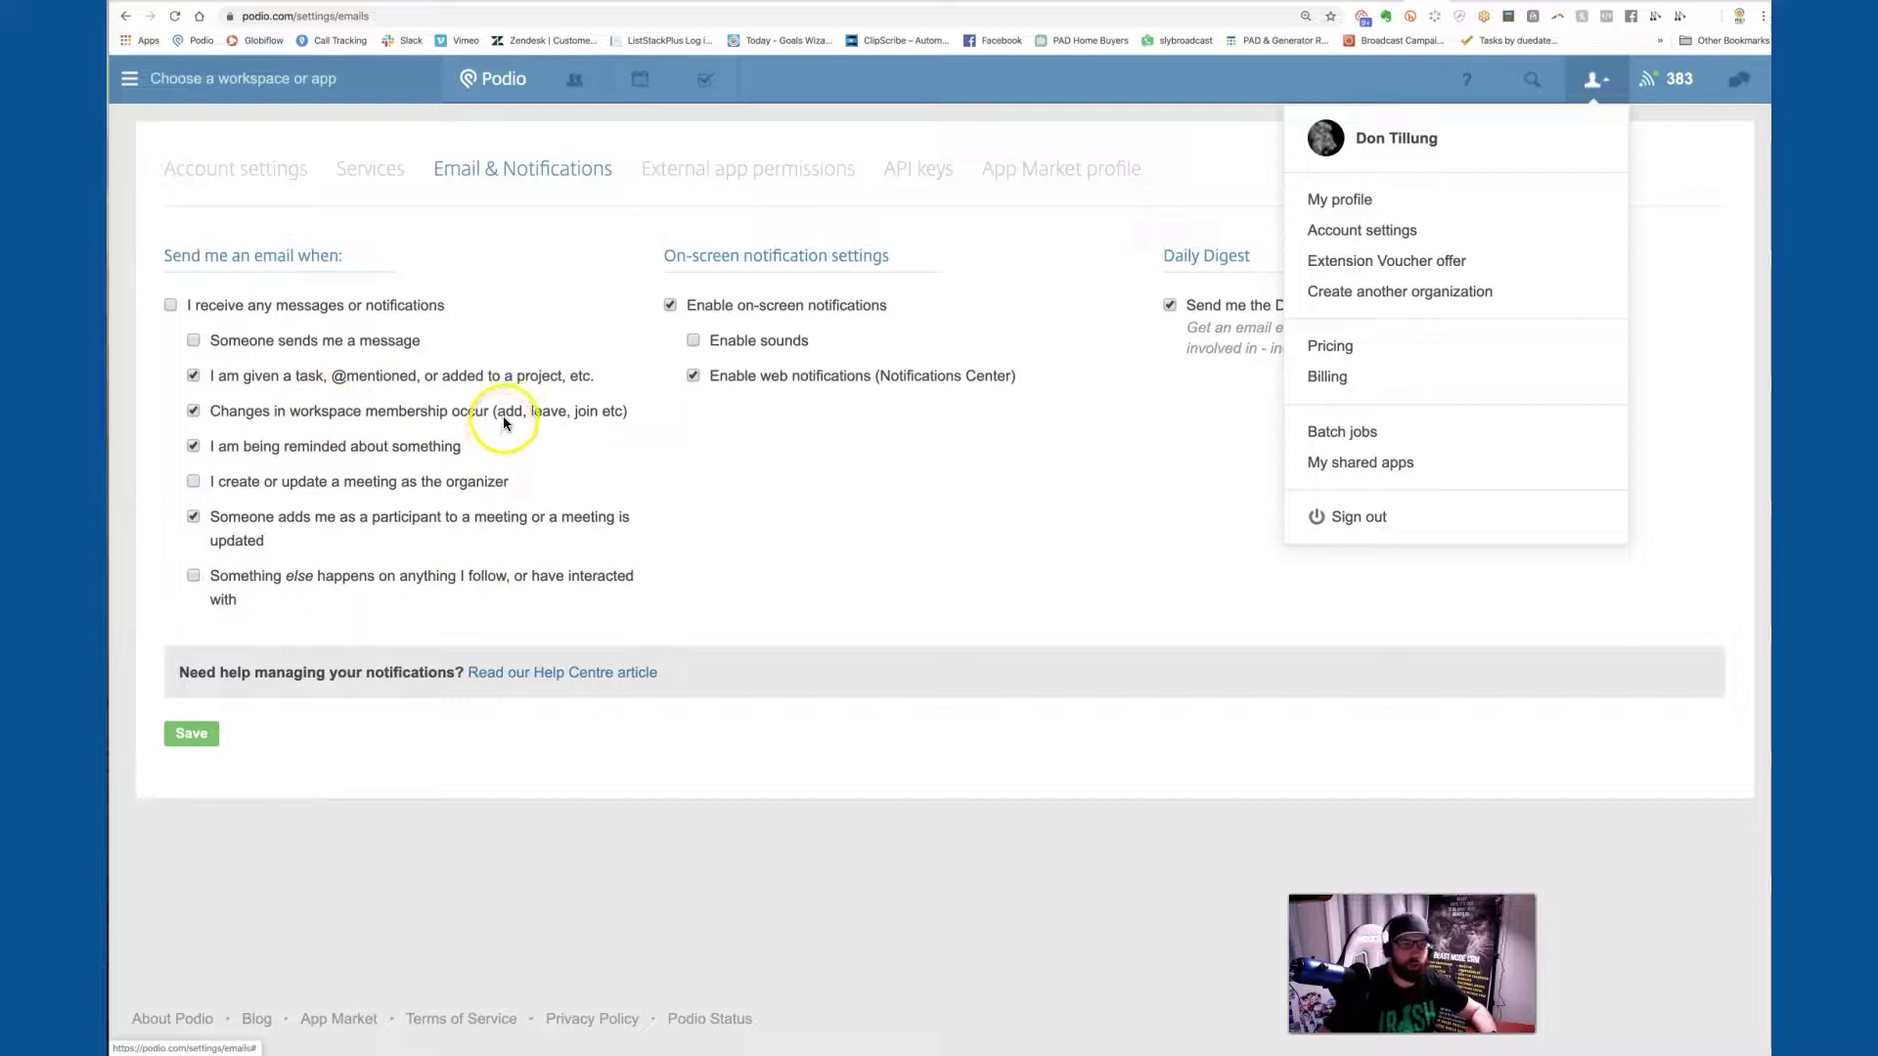
pyautogui.click(589, 307)
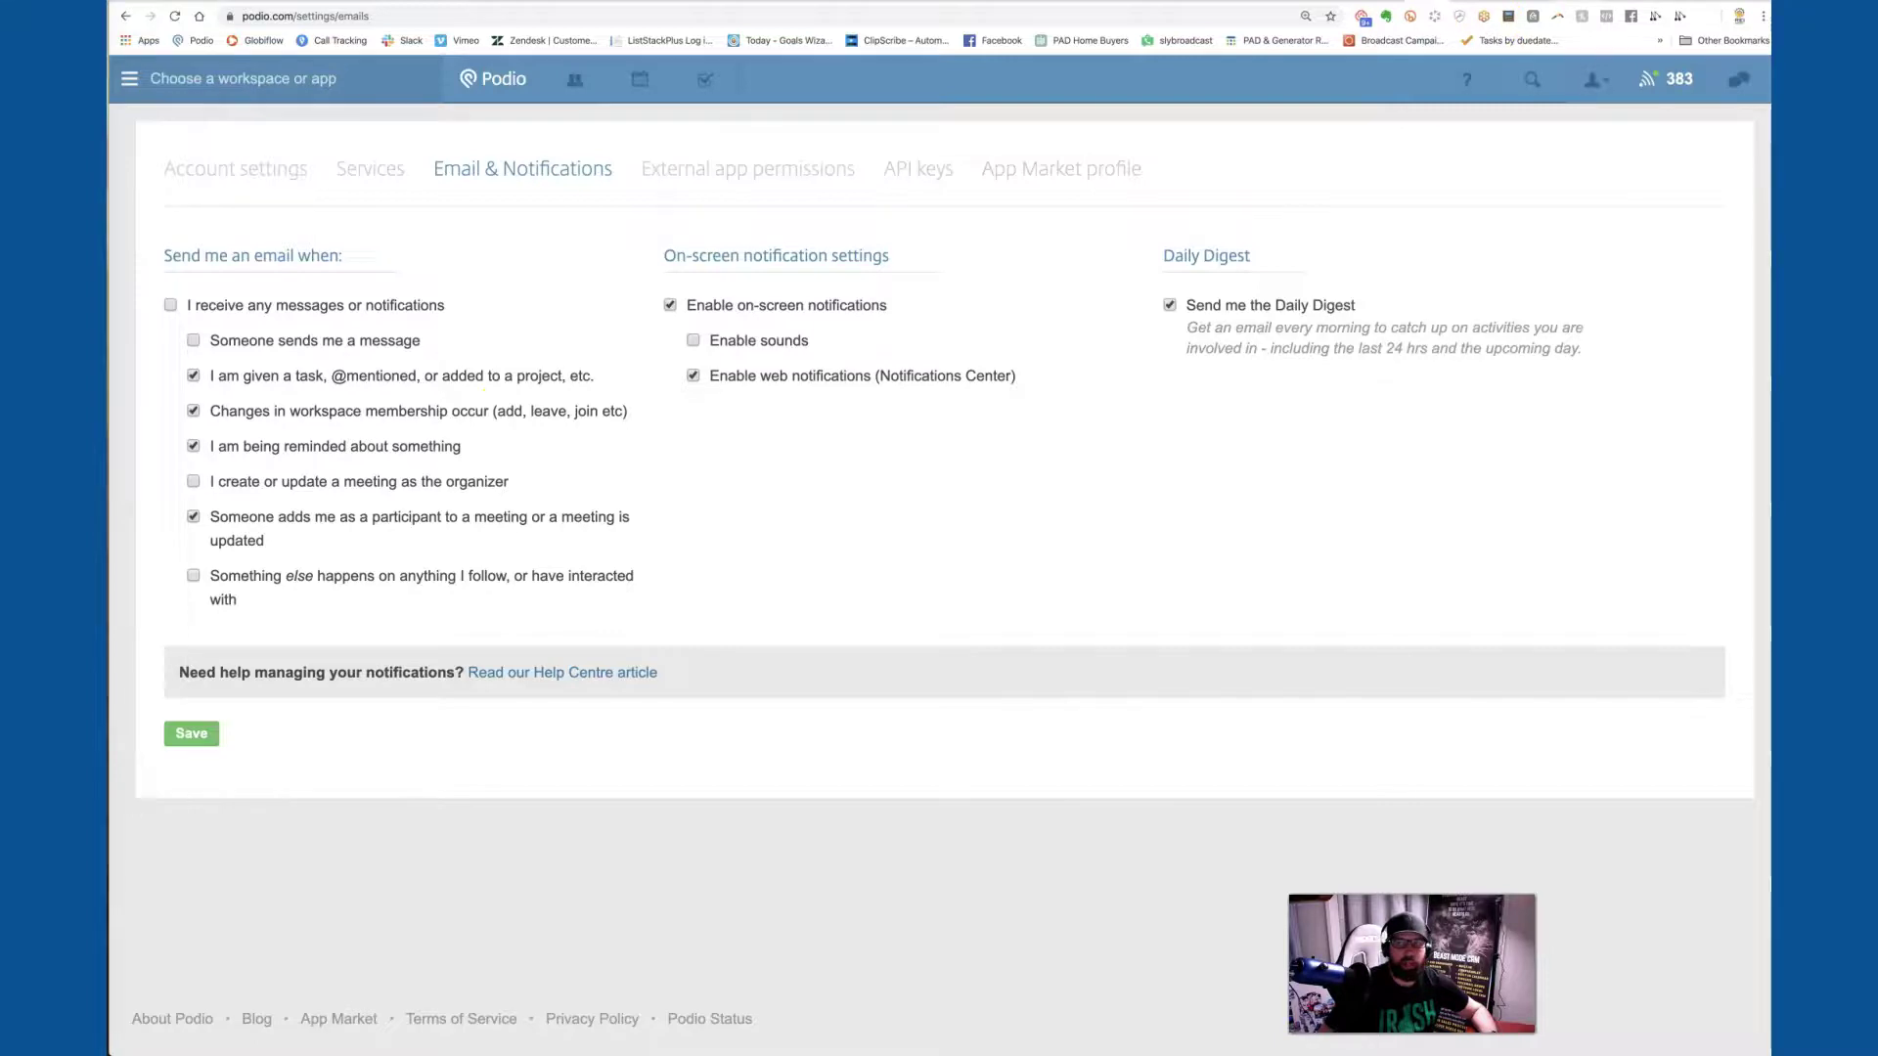
# Step: Draft a task on the test contact due tomorrow at 09:00 PM, adding a reminder on the due date and removing it again
pyautogui.hotkey('ctrl', 'Tab')
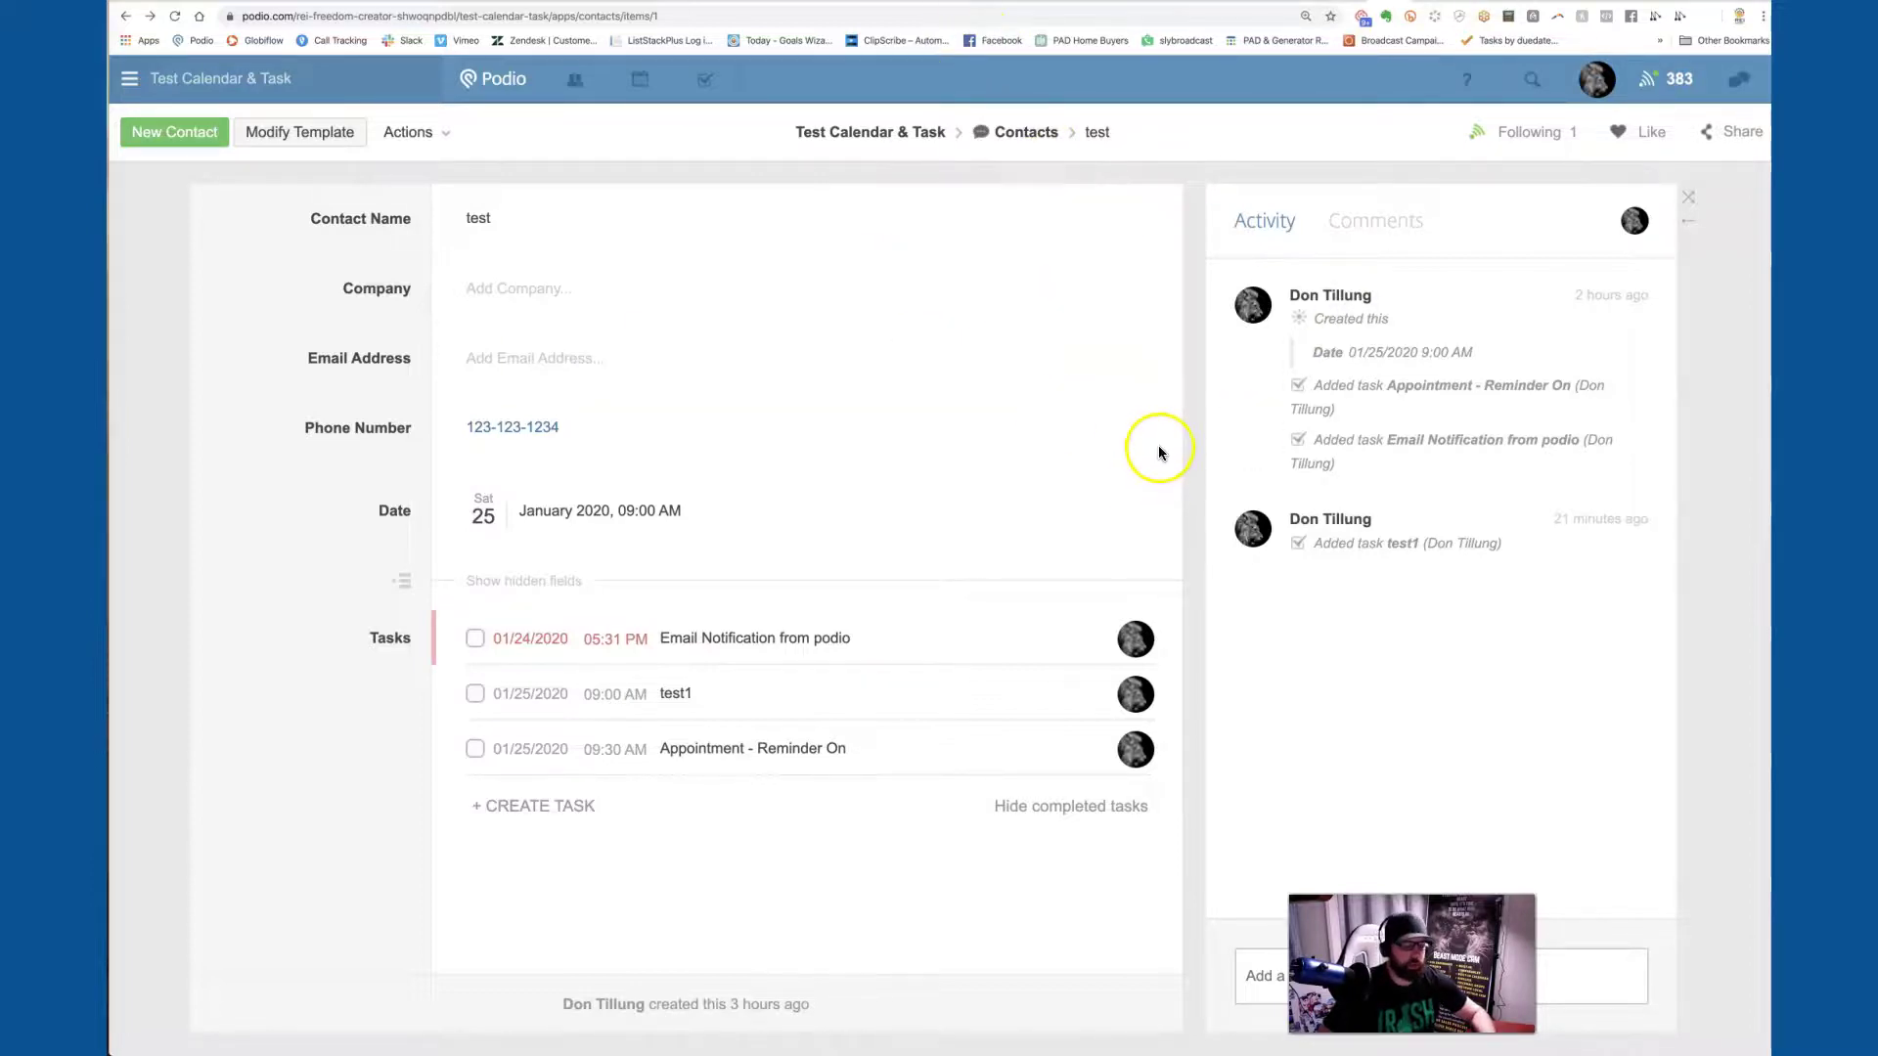
pyautogui.press('t')
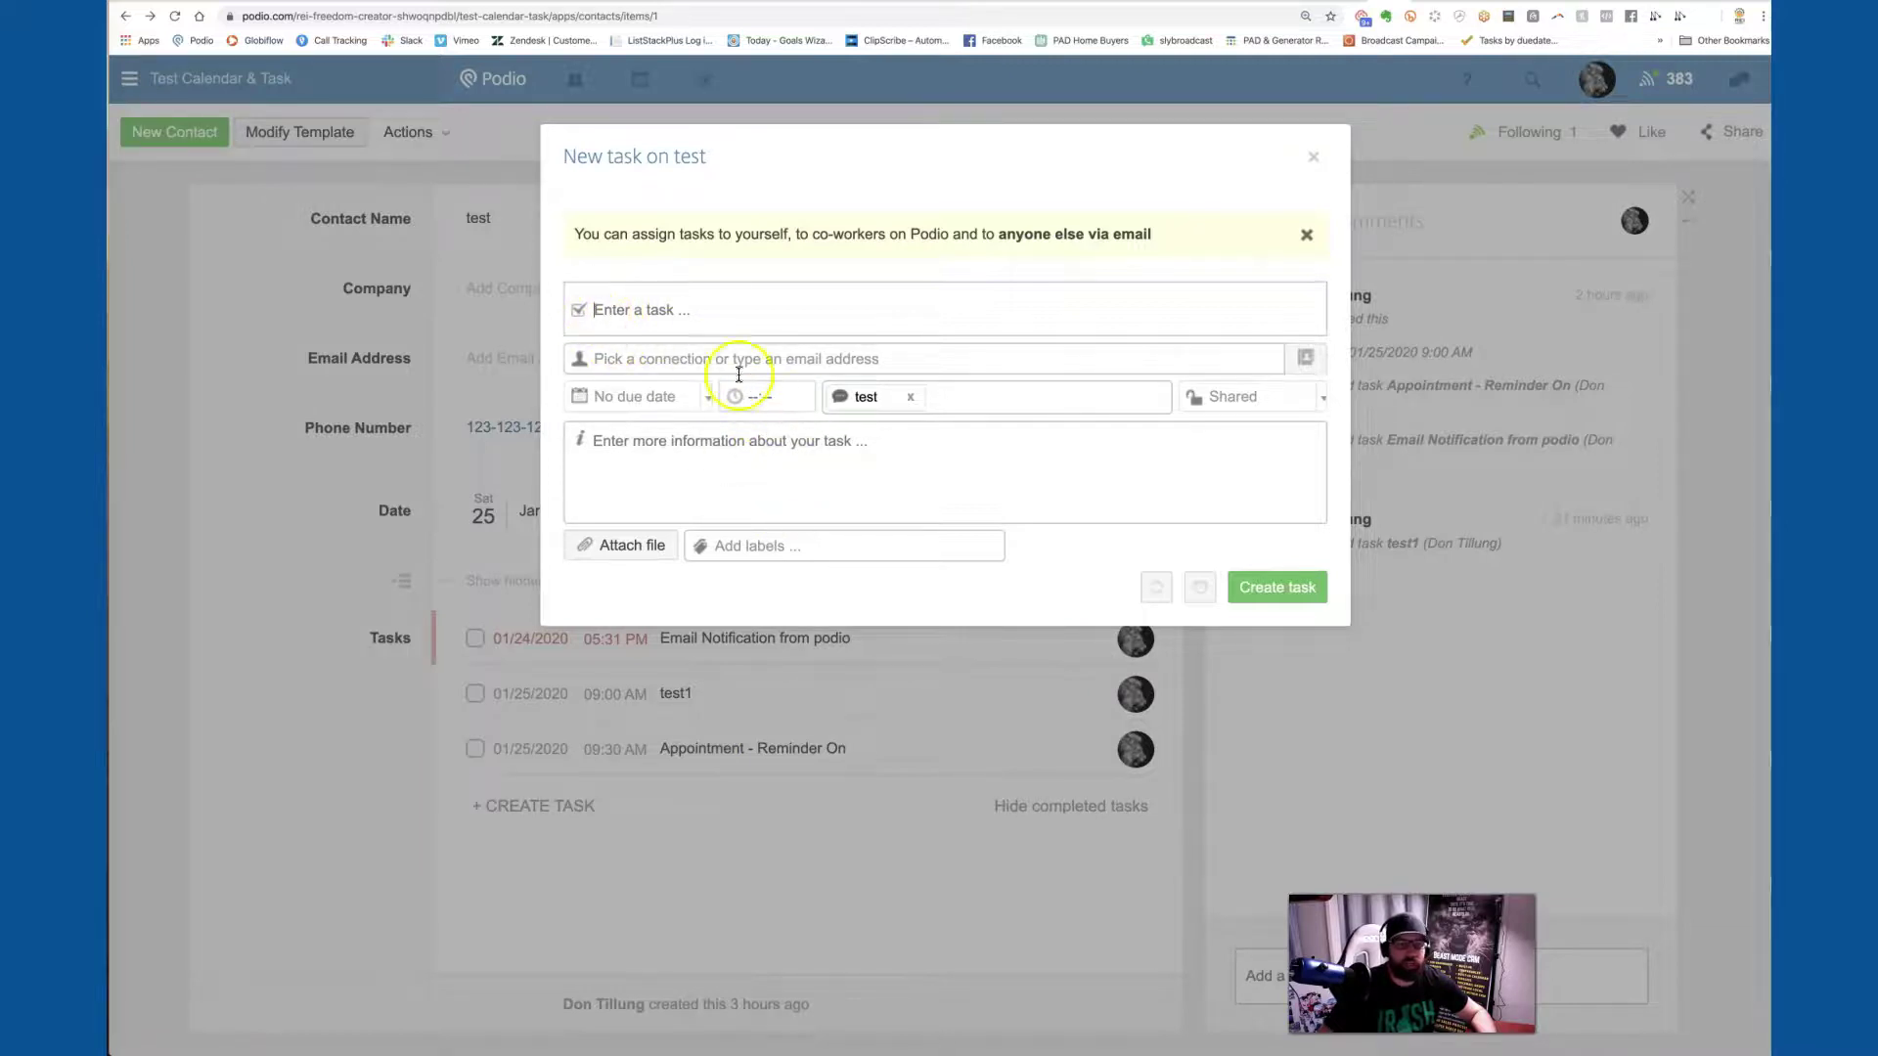
pyautogui.click(646, 396)
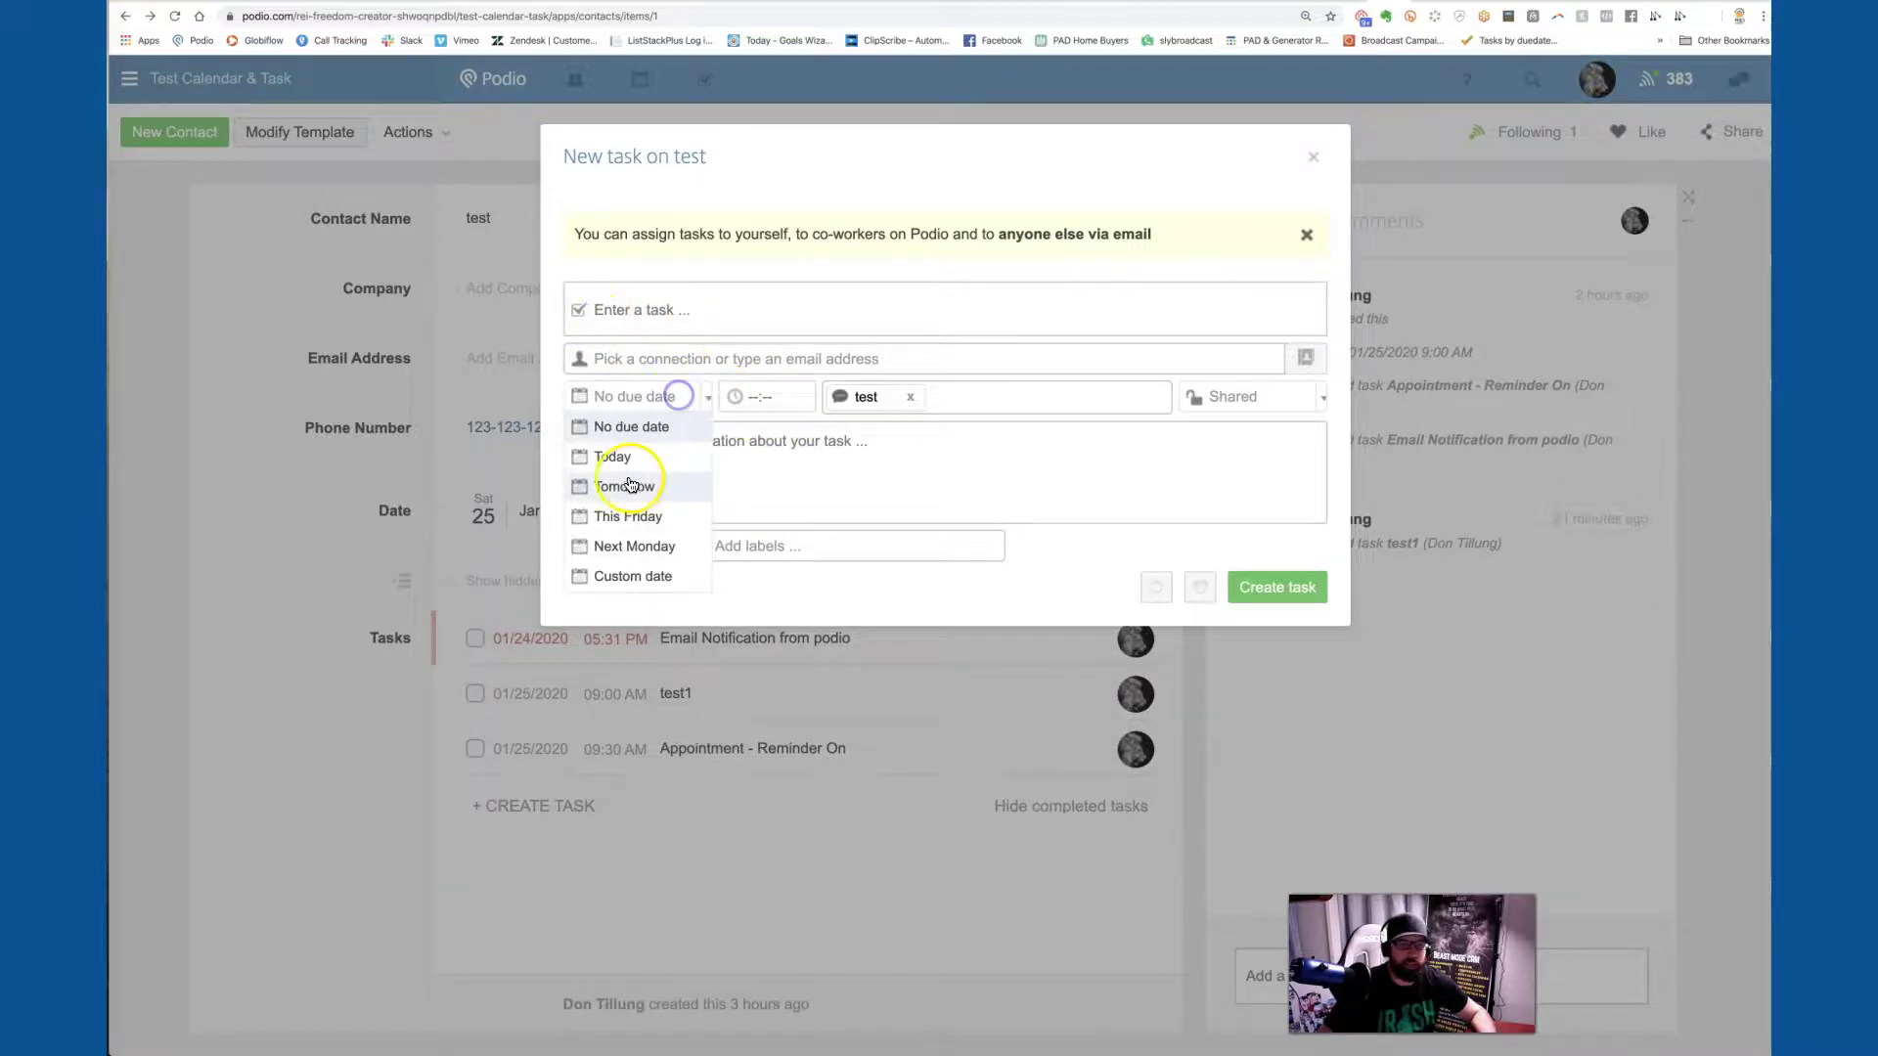
pyautogui.click(627, 479)
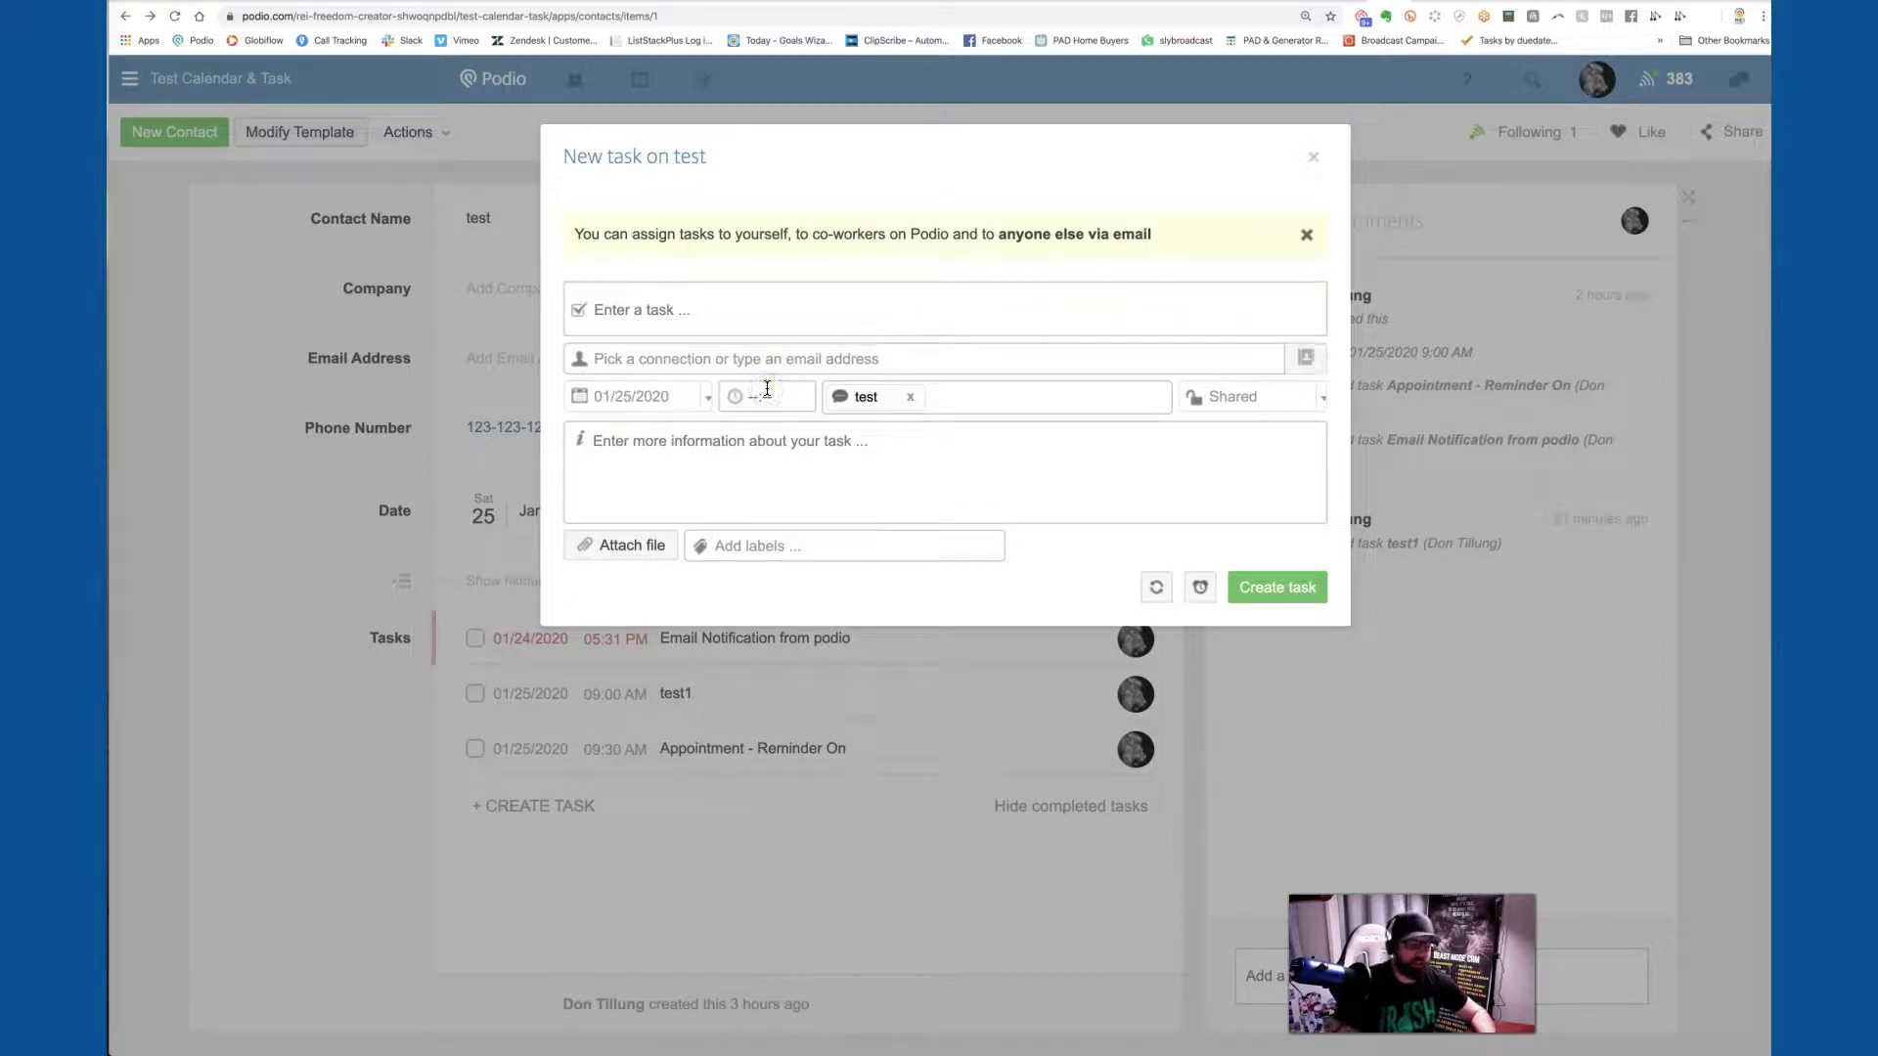
pyautogui.click(1202, 589)
pyautogui.click(1244, 810)
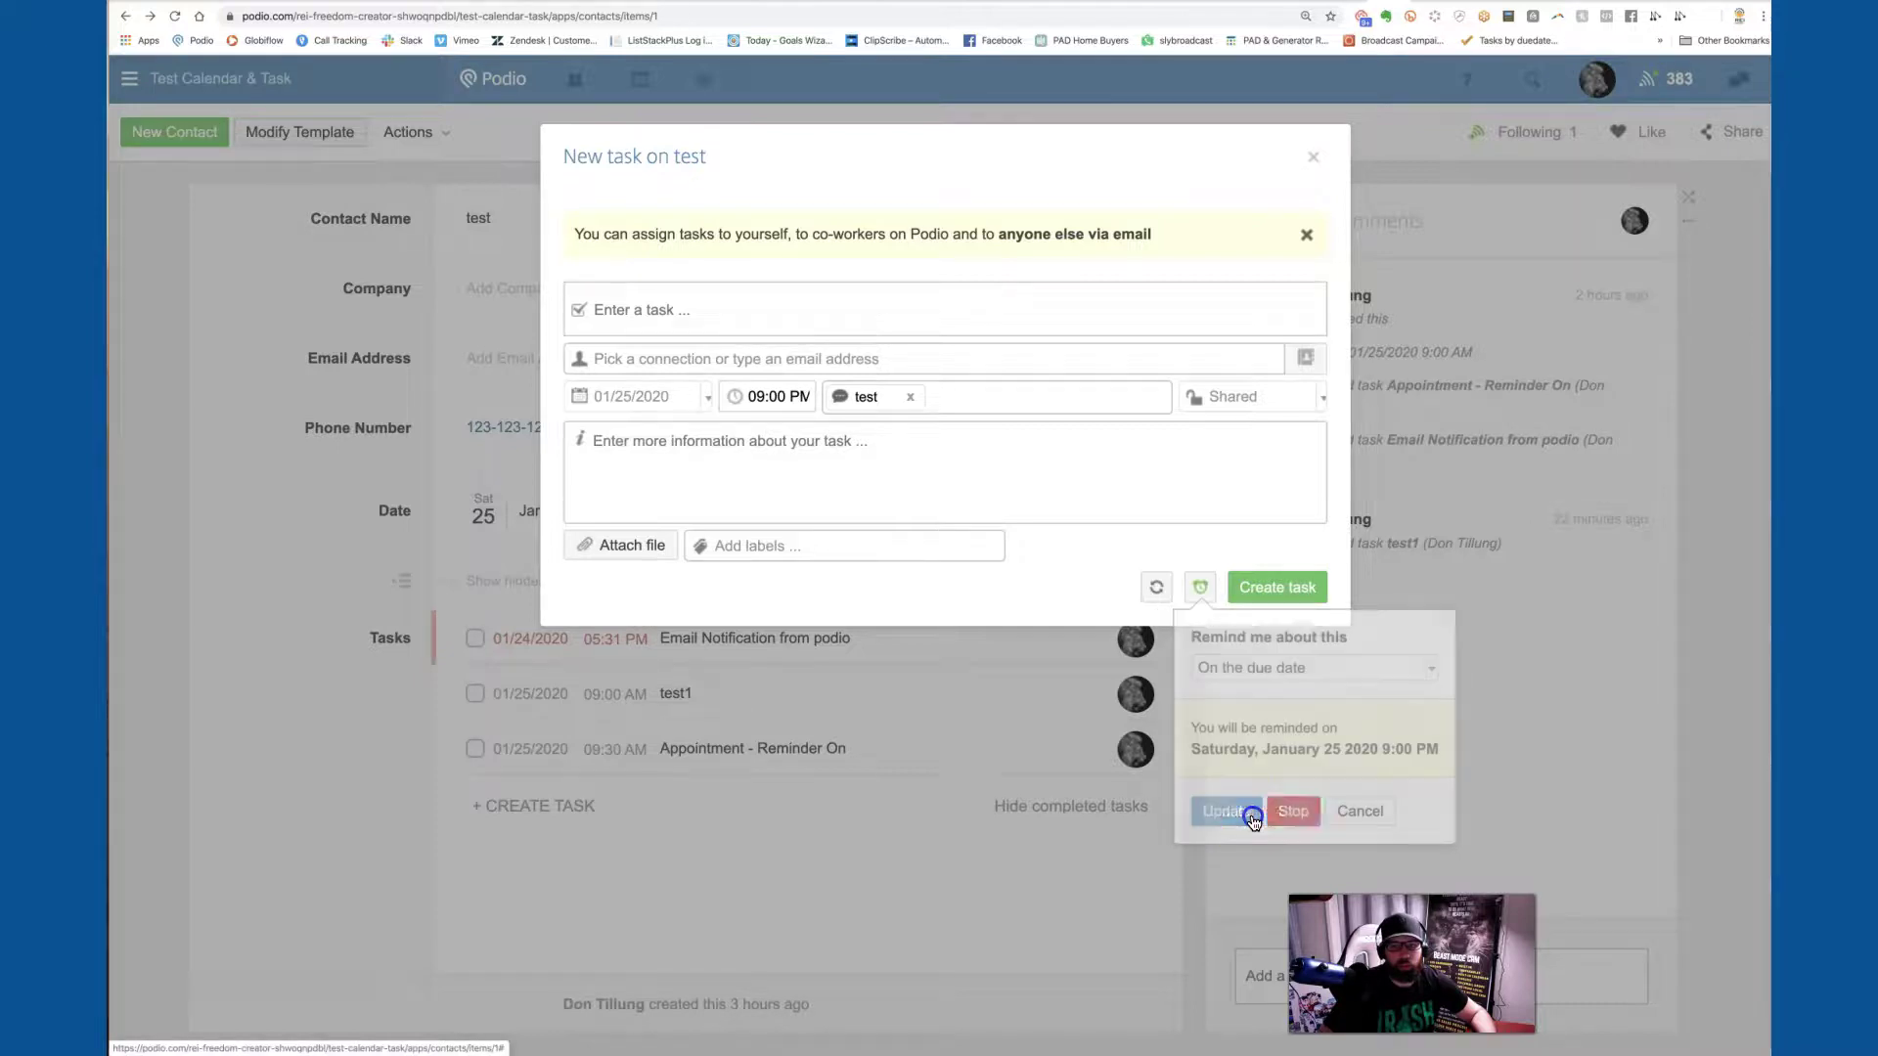
pyautogui.click(1201, 589)
pyautogui.click(1284, 812)
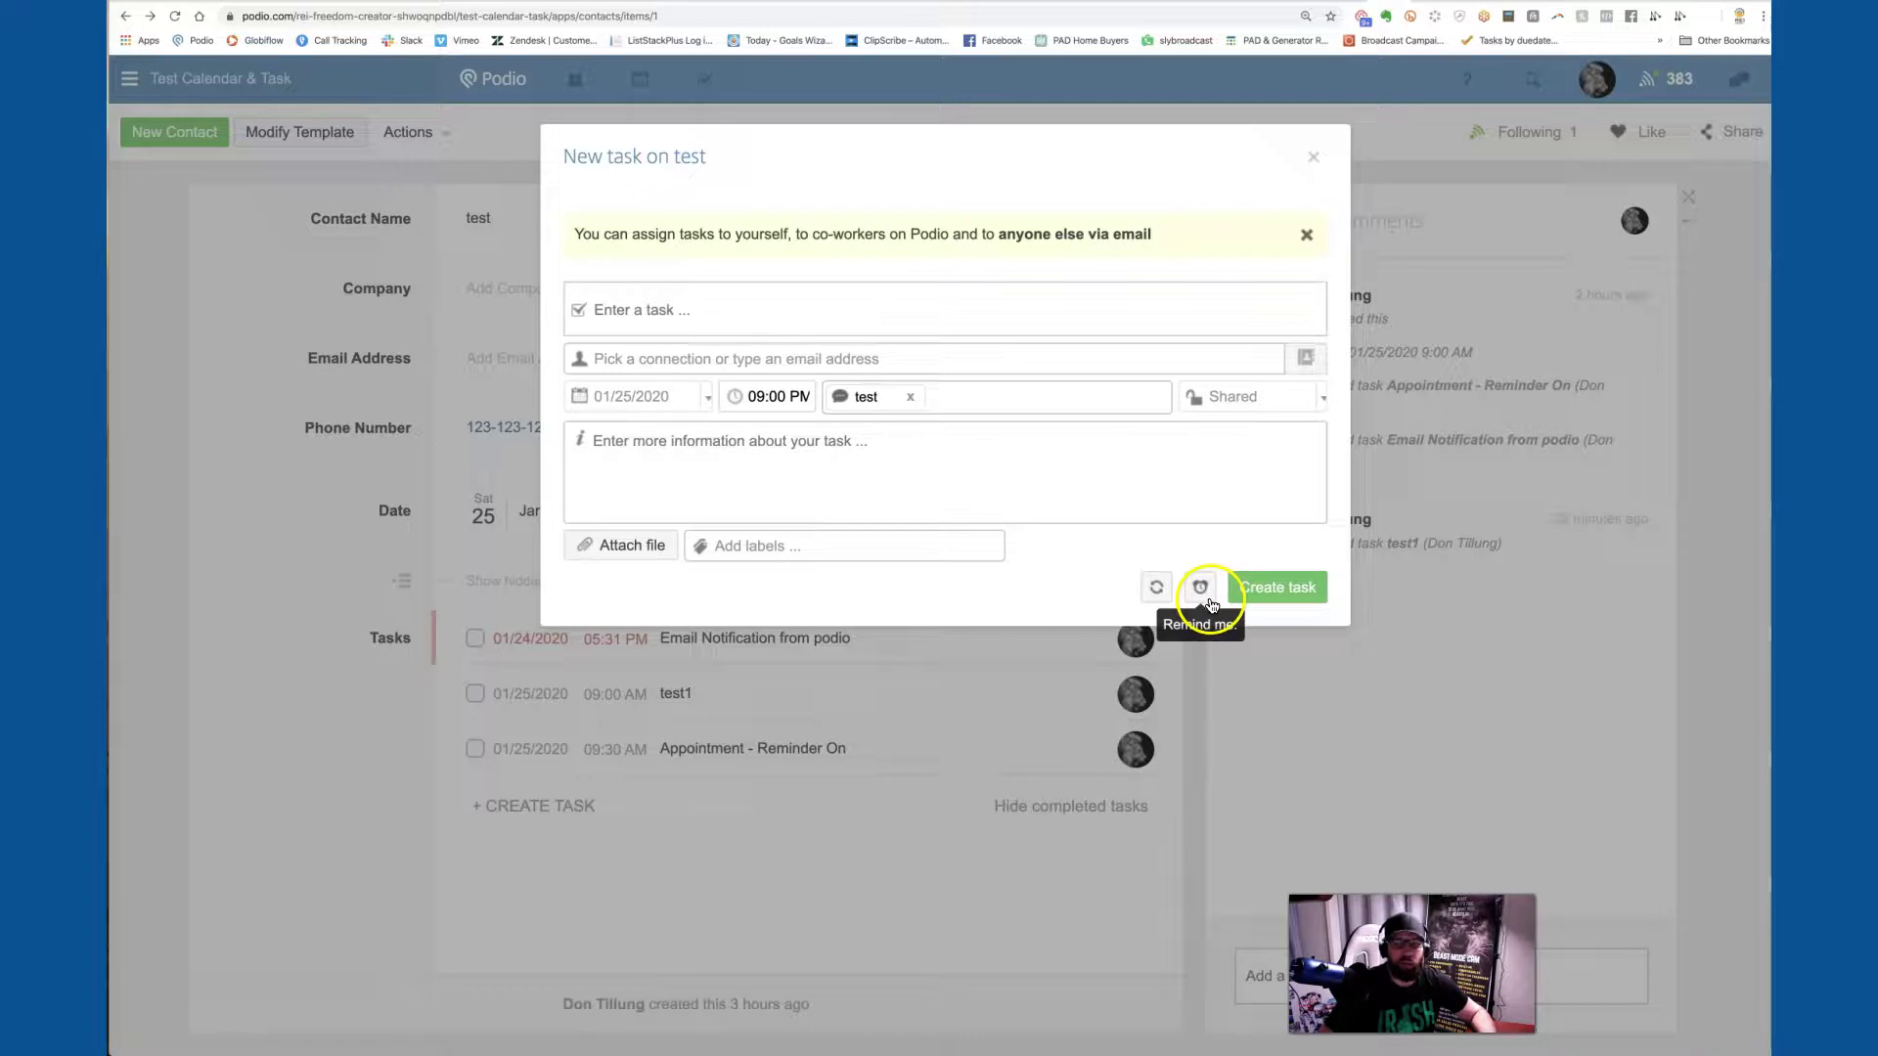
# Step: Assign the draft task to the account owner and discard it
pyautogui.click(646, 370)
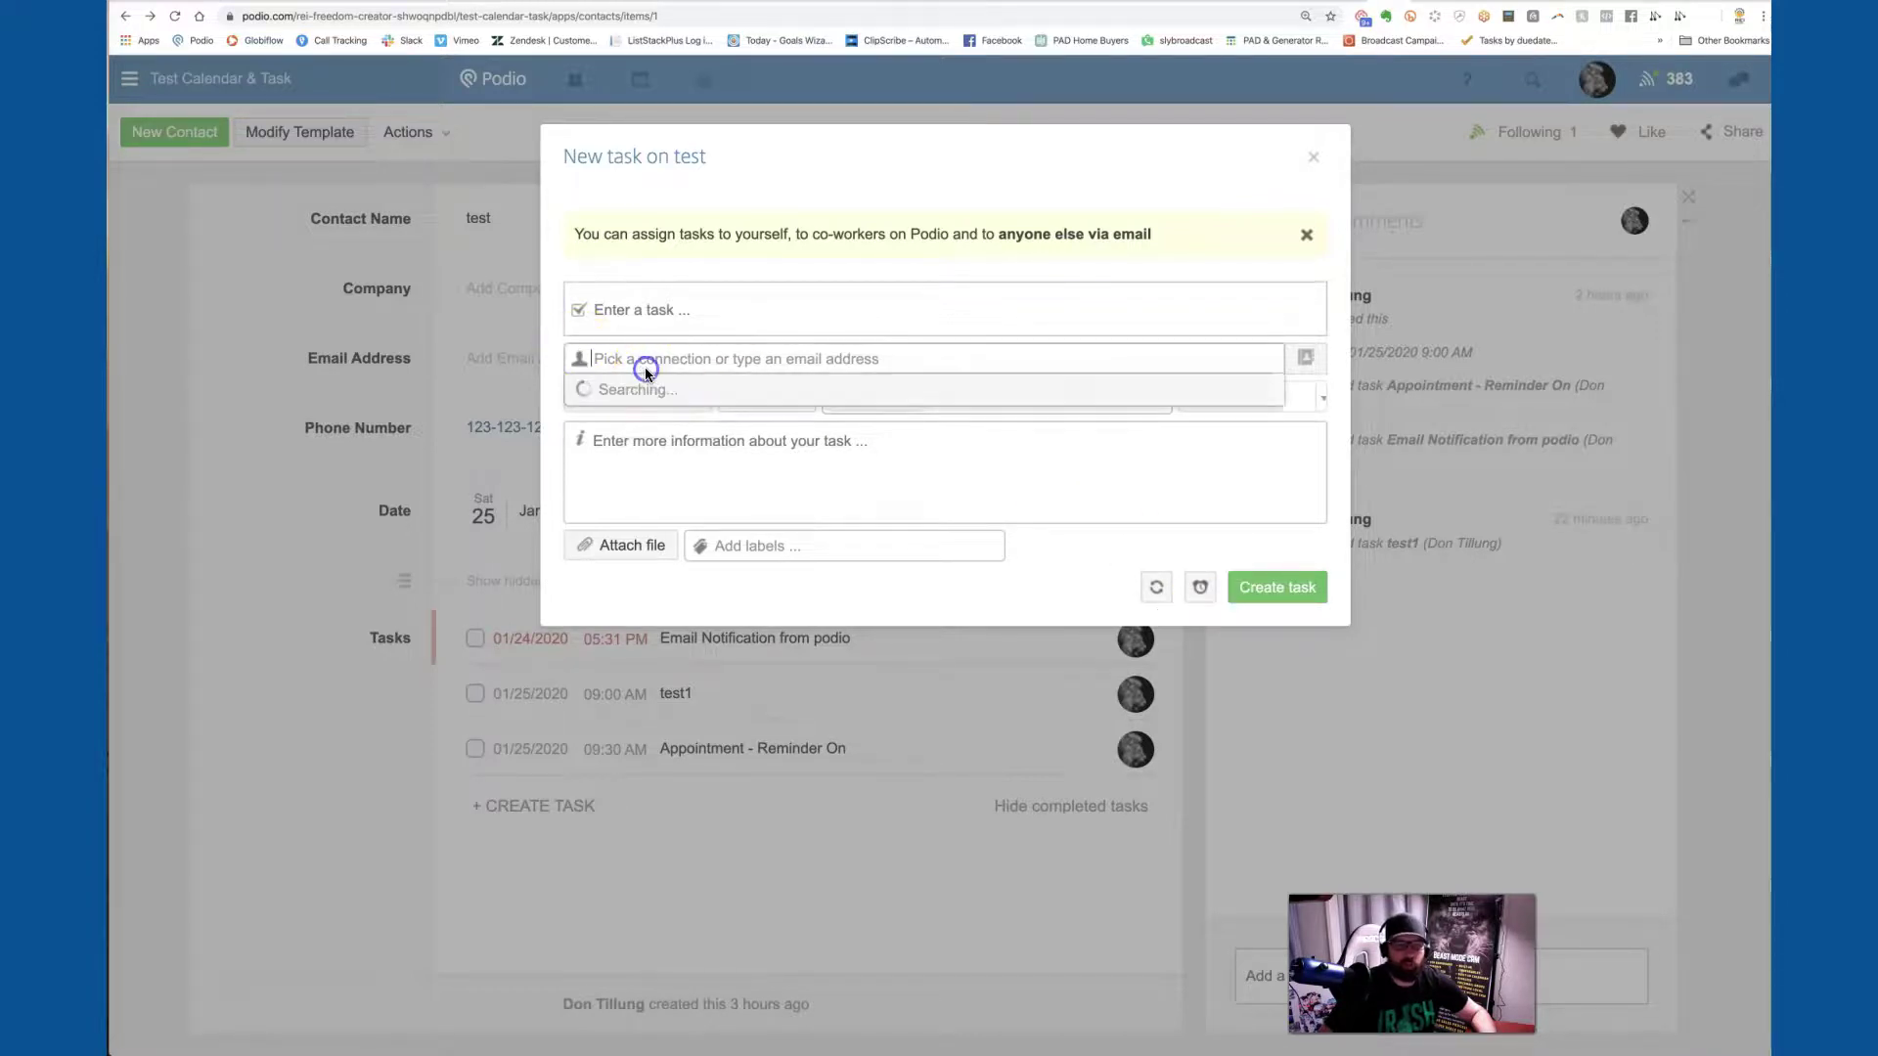
pyautogui.click(624, 419)
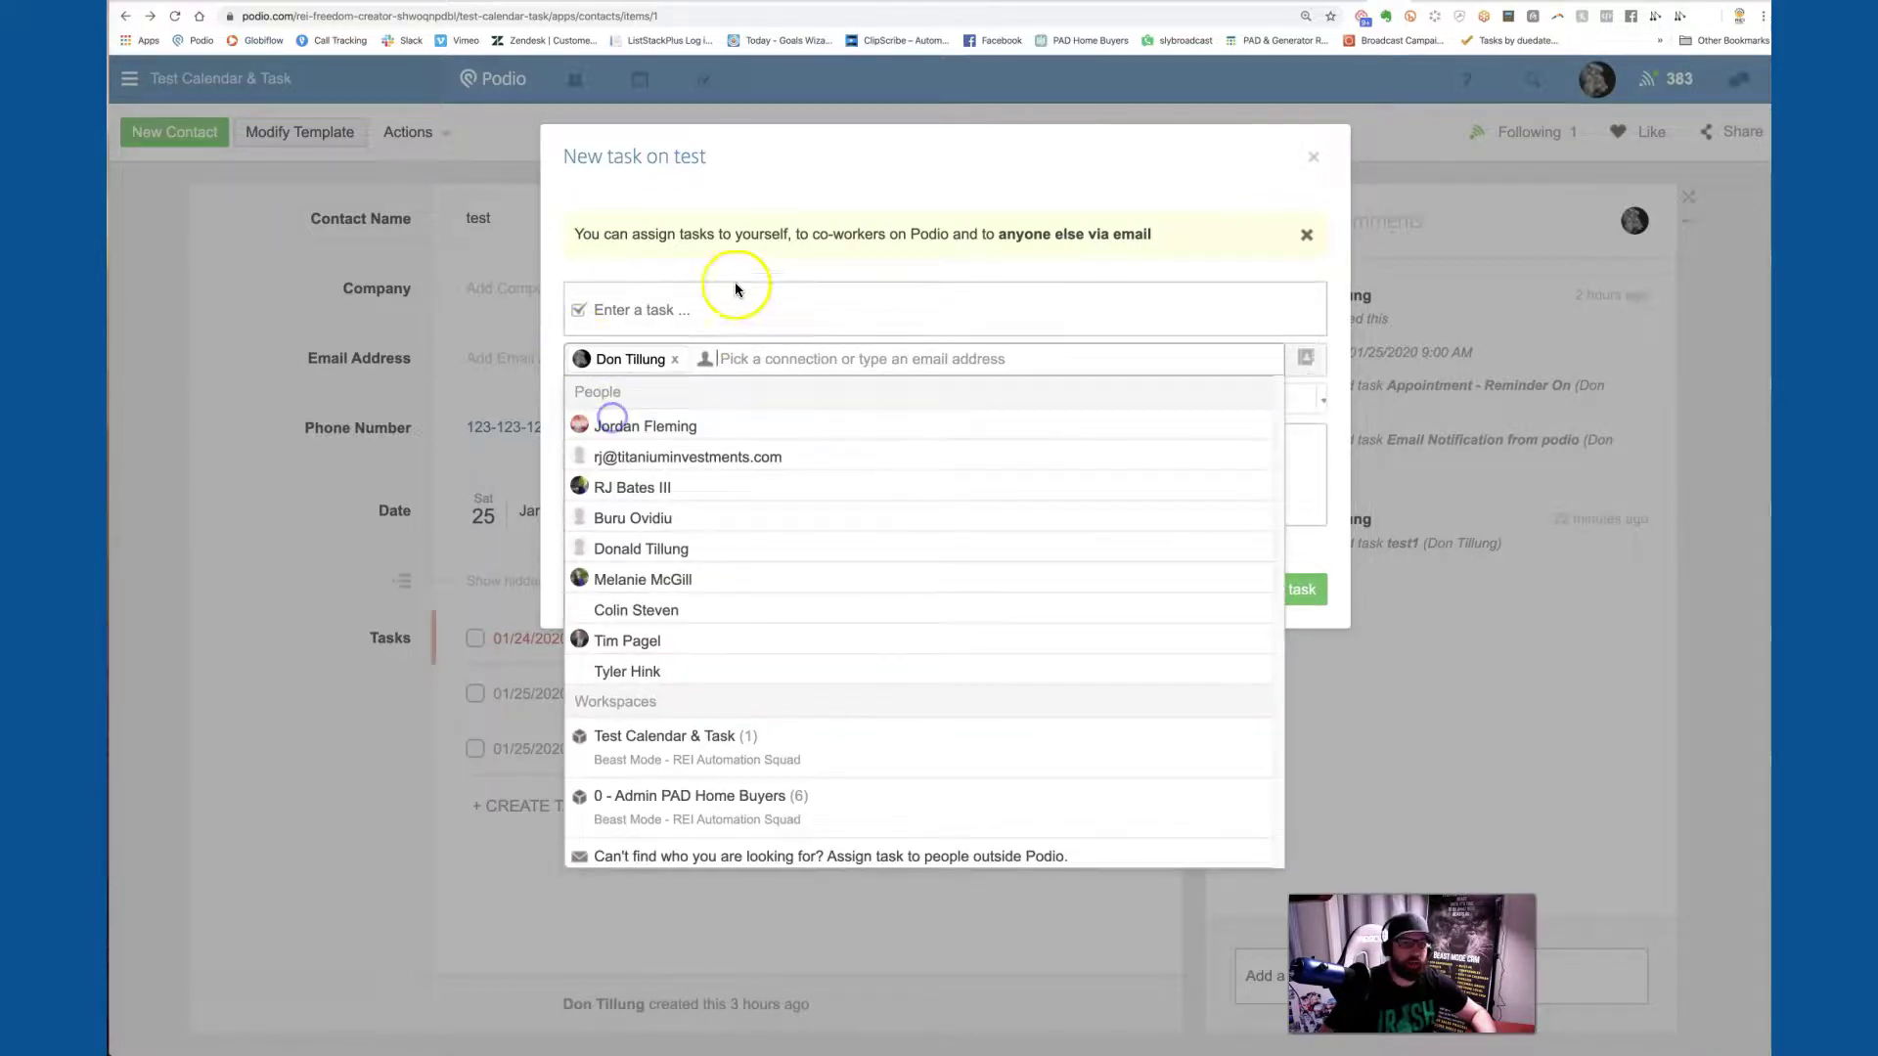
pyautogui.click(749, 266)
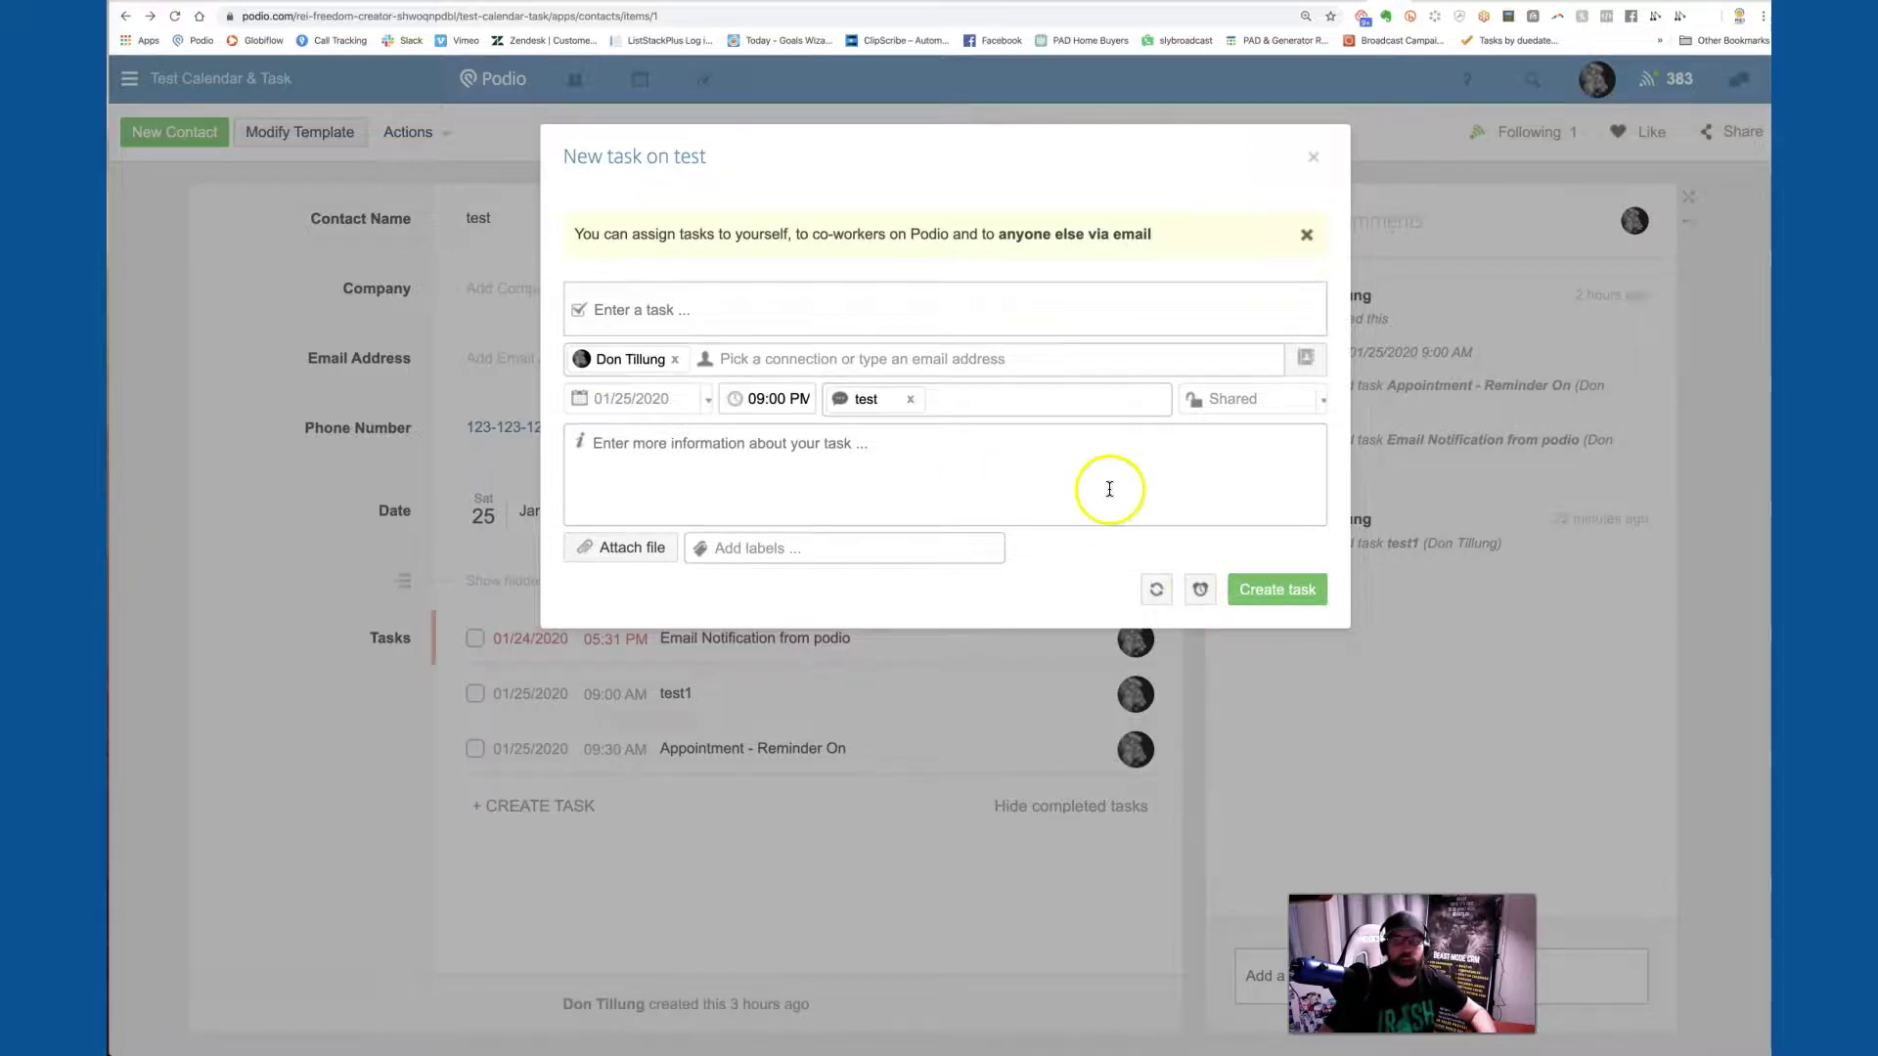
pyautogui.click(1319, 157)
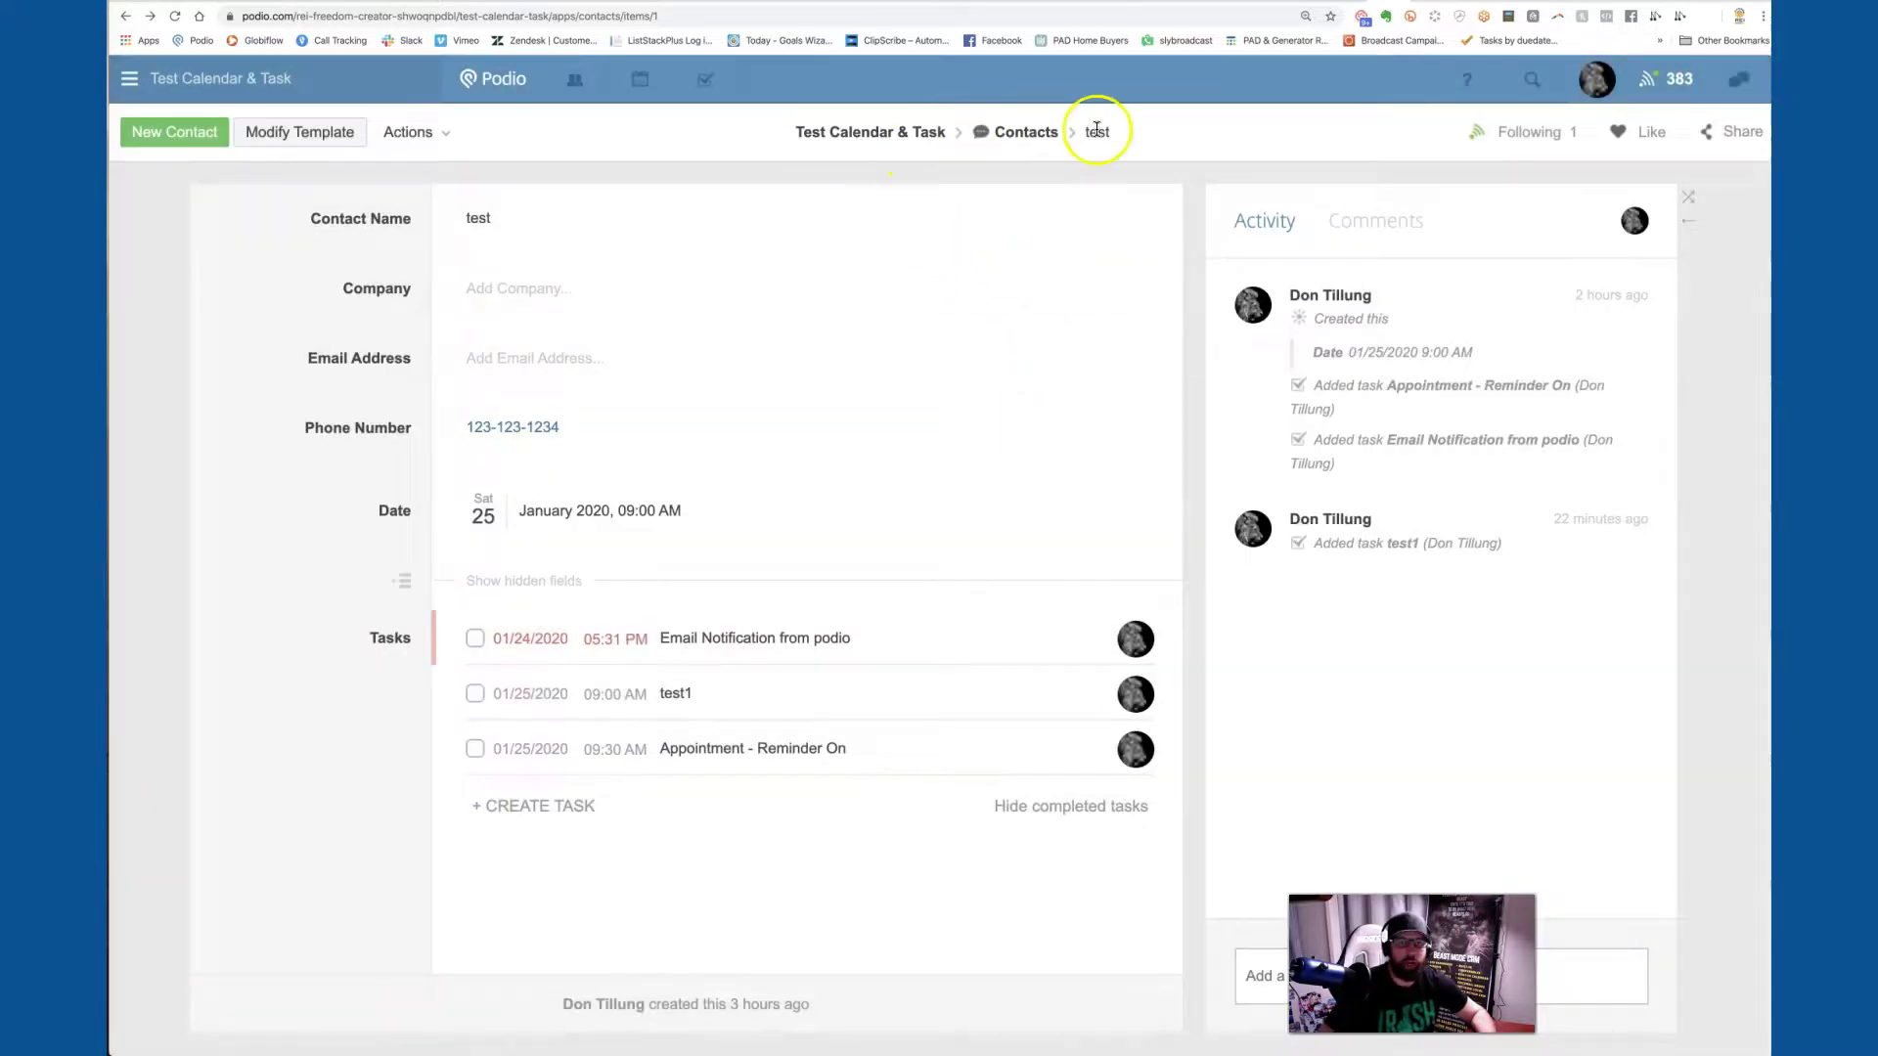
# Step: Open Appointment 123 in the workspace's Appointment App and examine its meeting date, participants and location fields
pyautogui.click(902, 131)
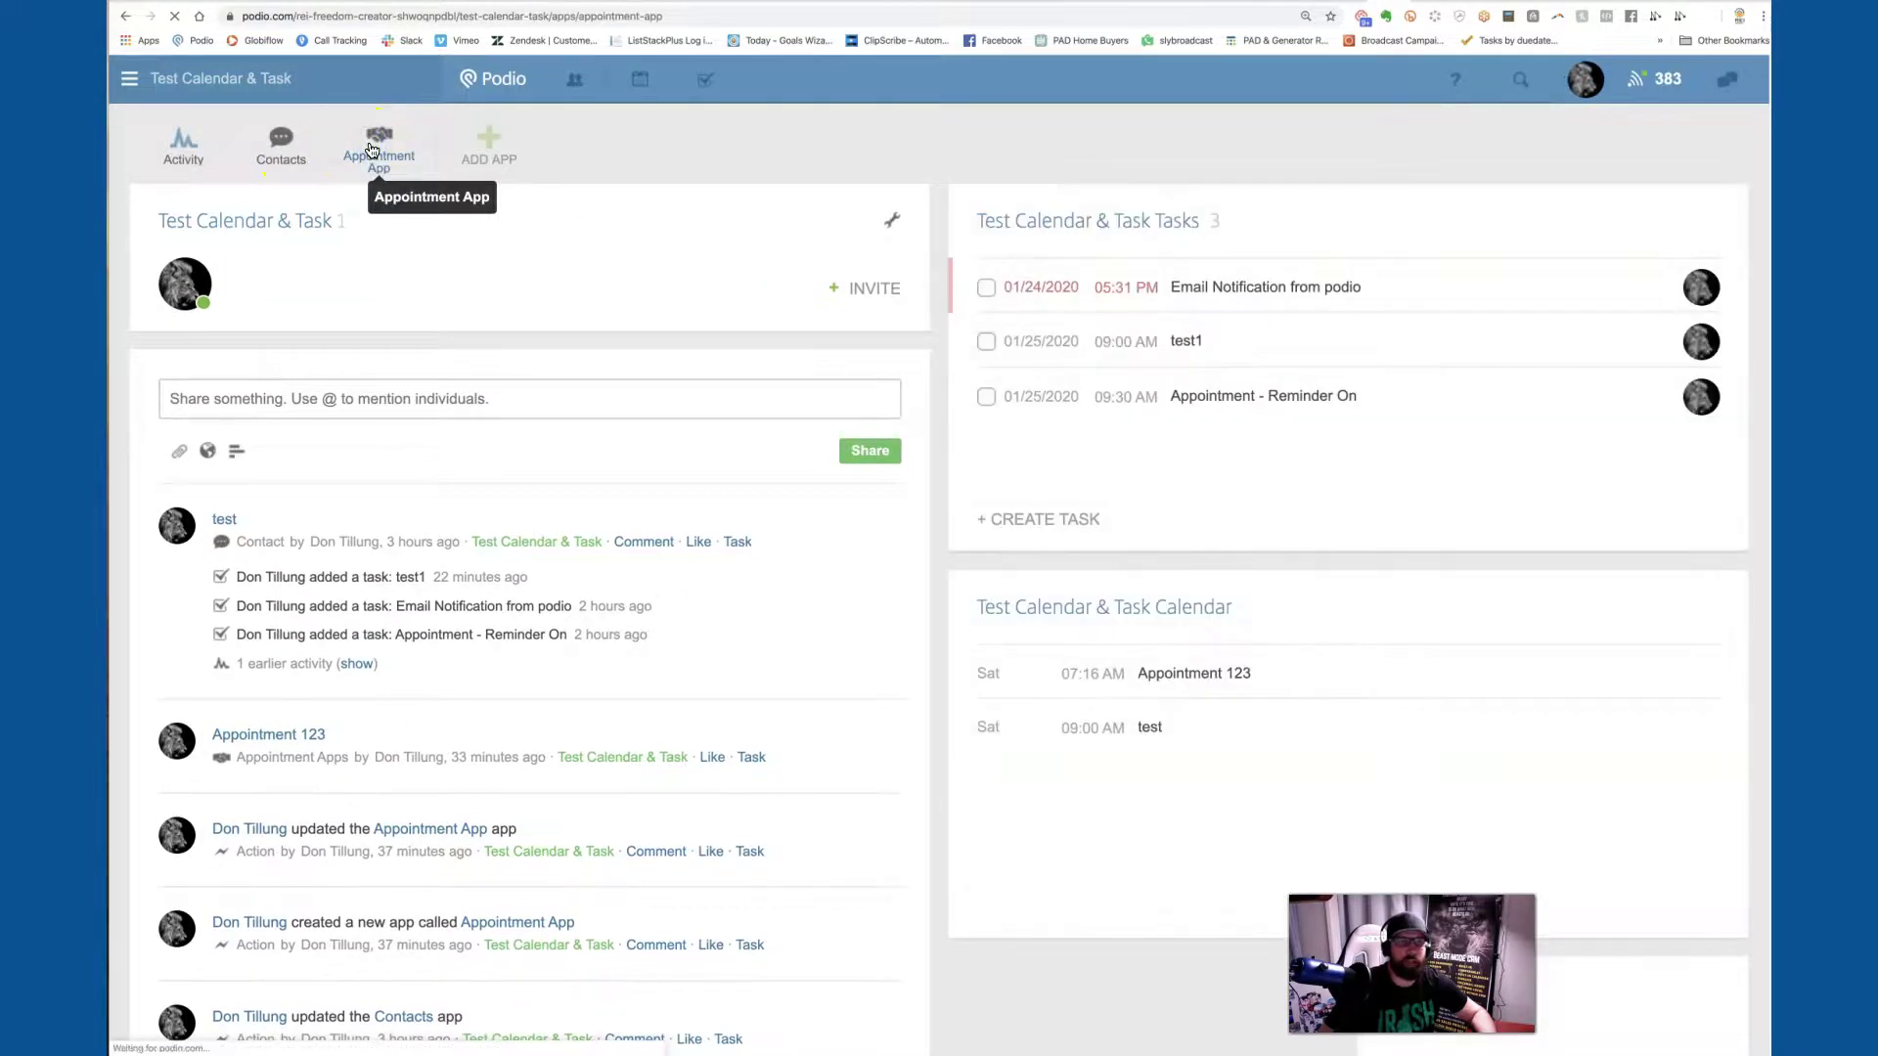
pyautogui.click(372, 147)
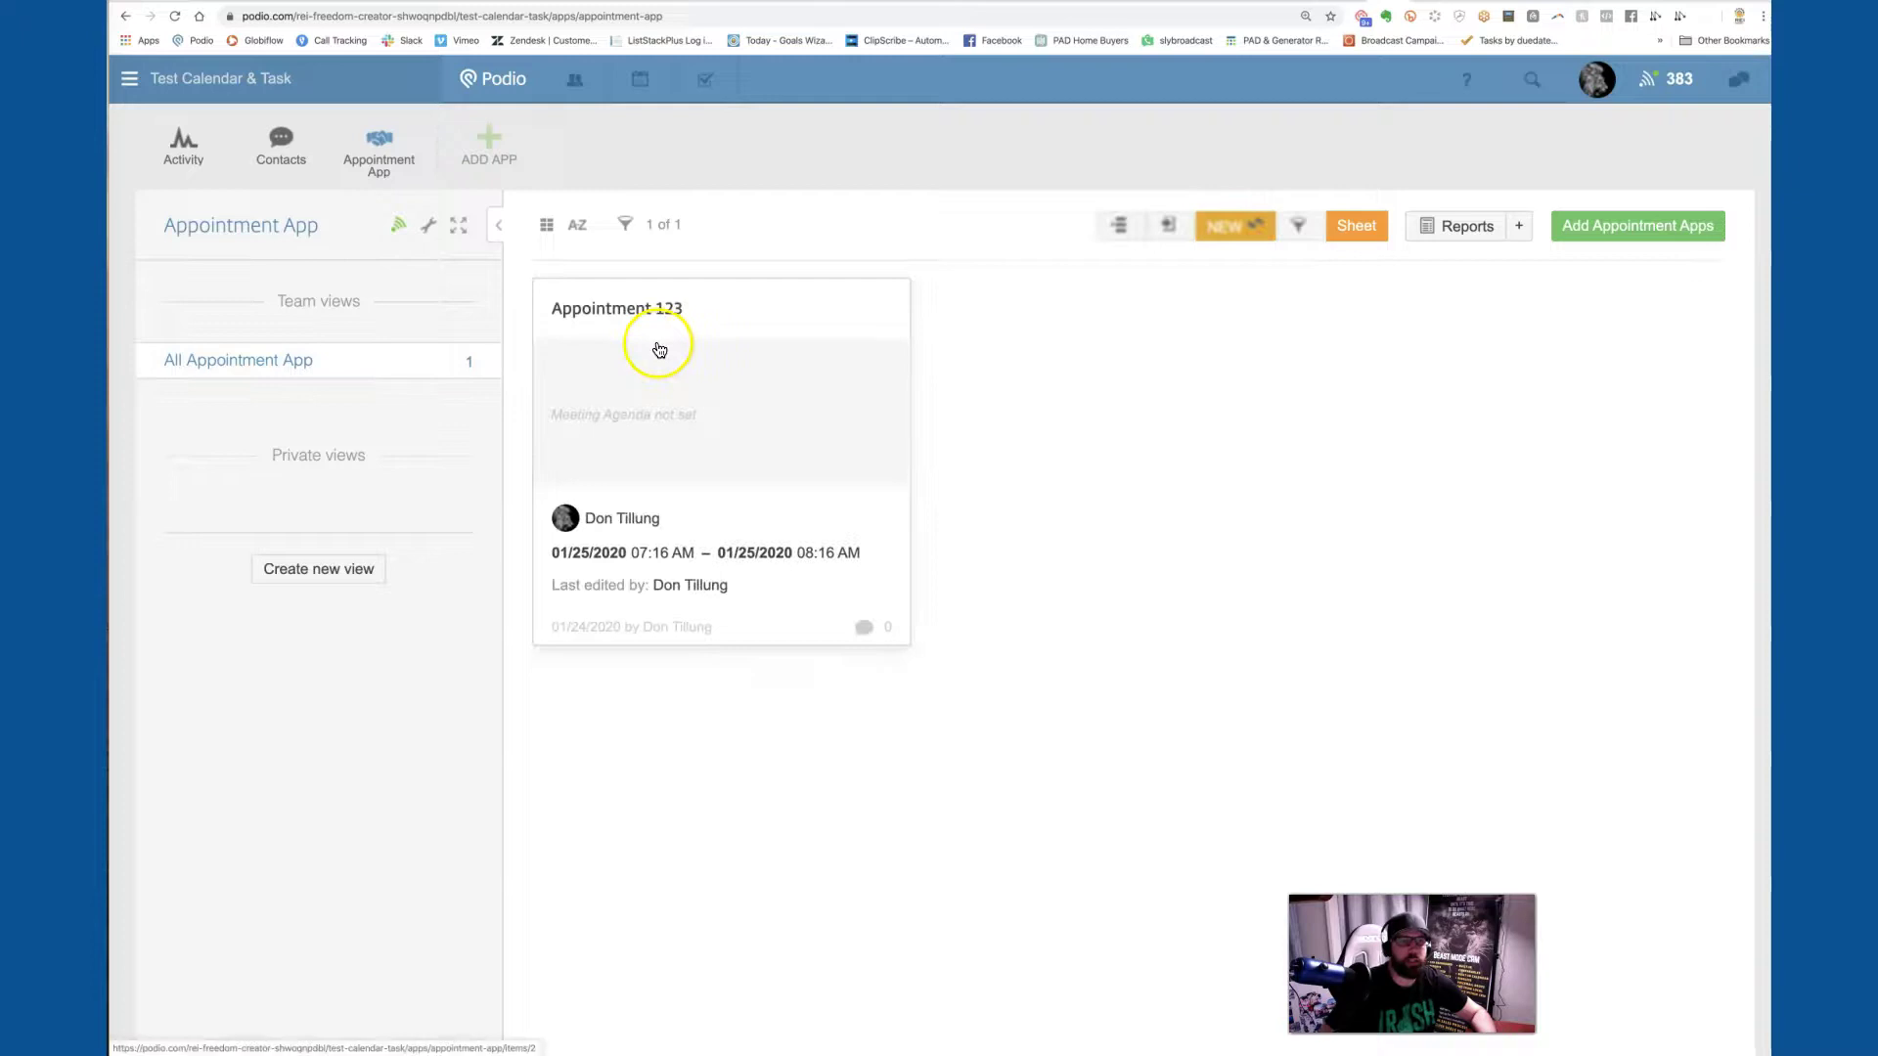
pyautogui.click(660, 351)
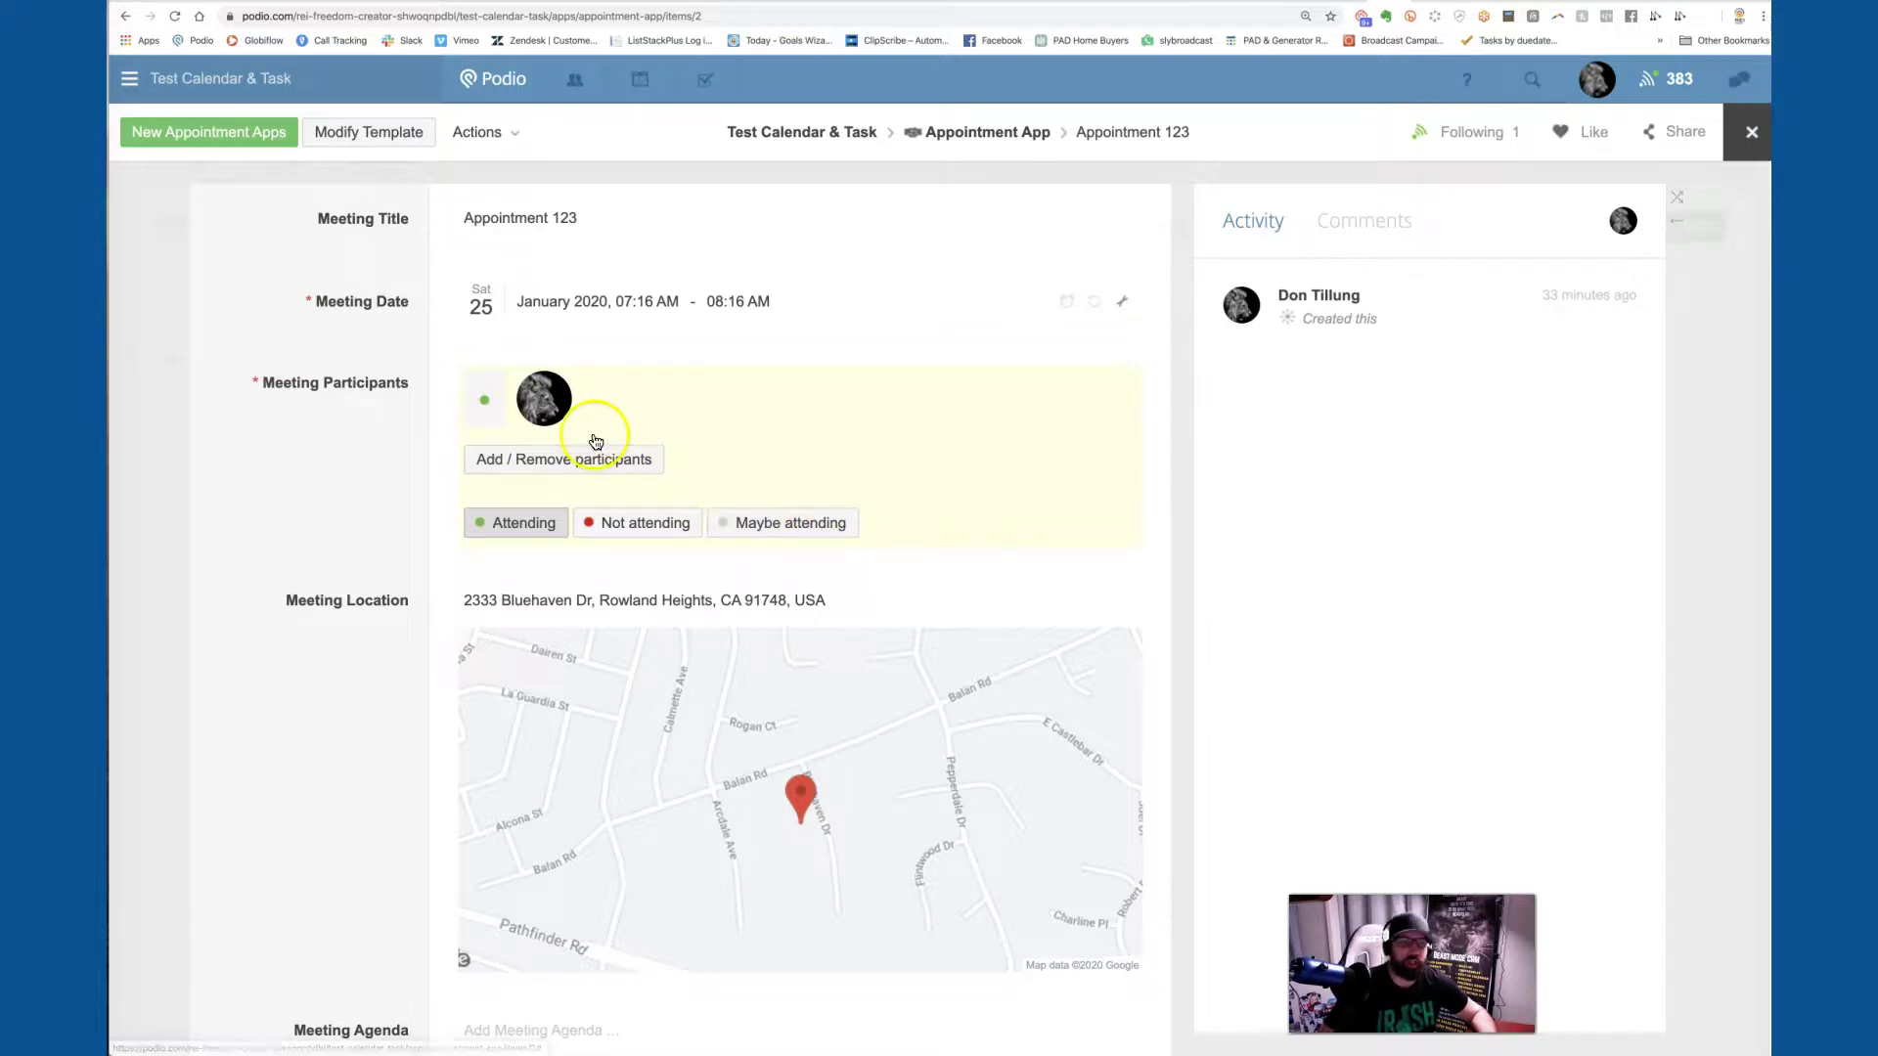
pyautogui.scroll(-1, 592, 480)
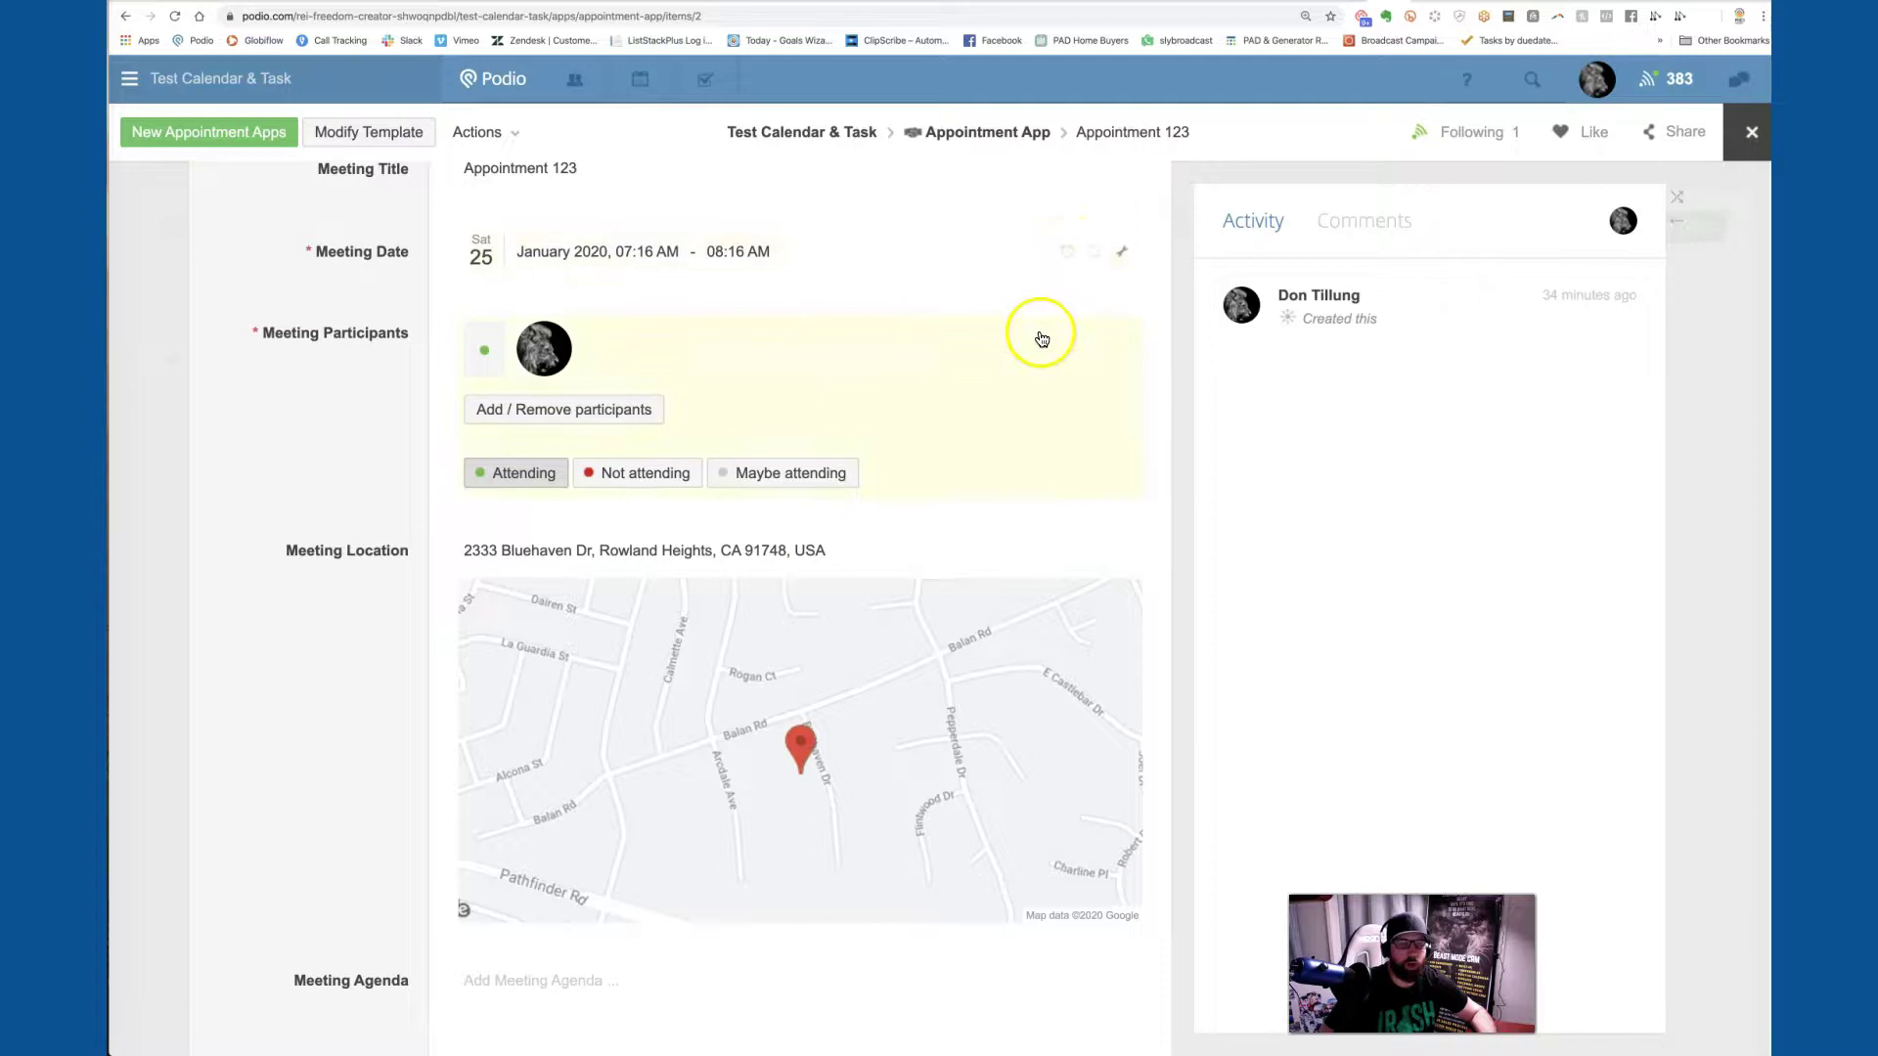
pyautogui.scroll(1, 1039, 302)
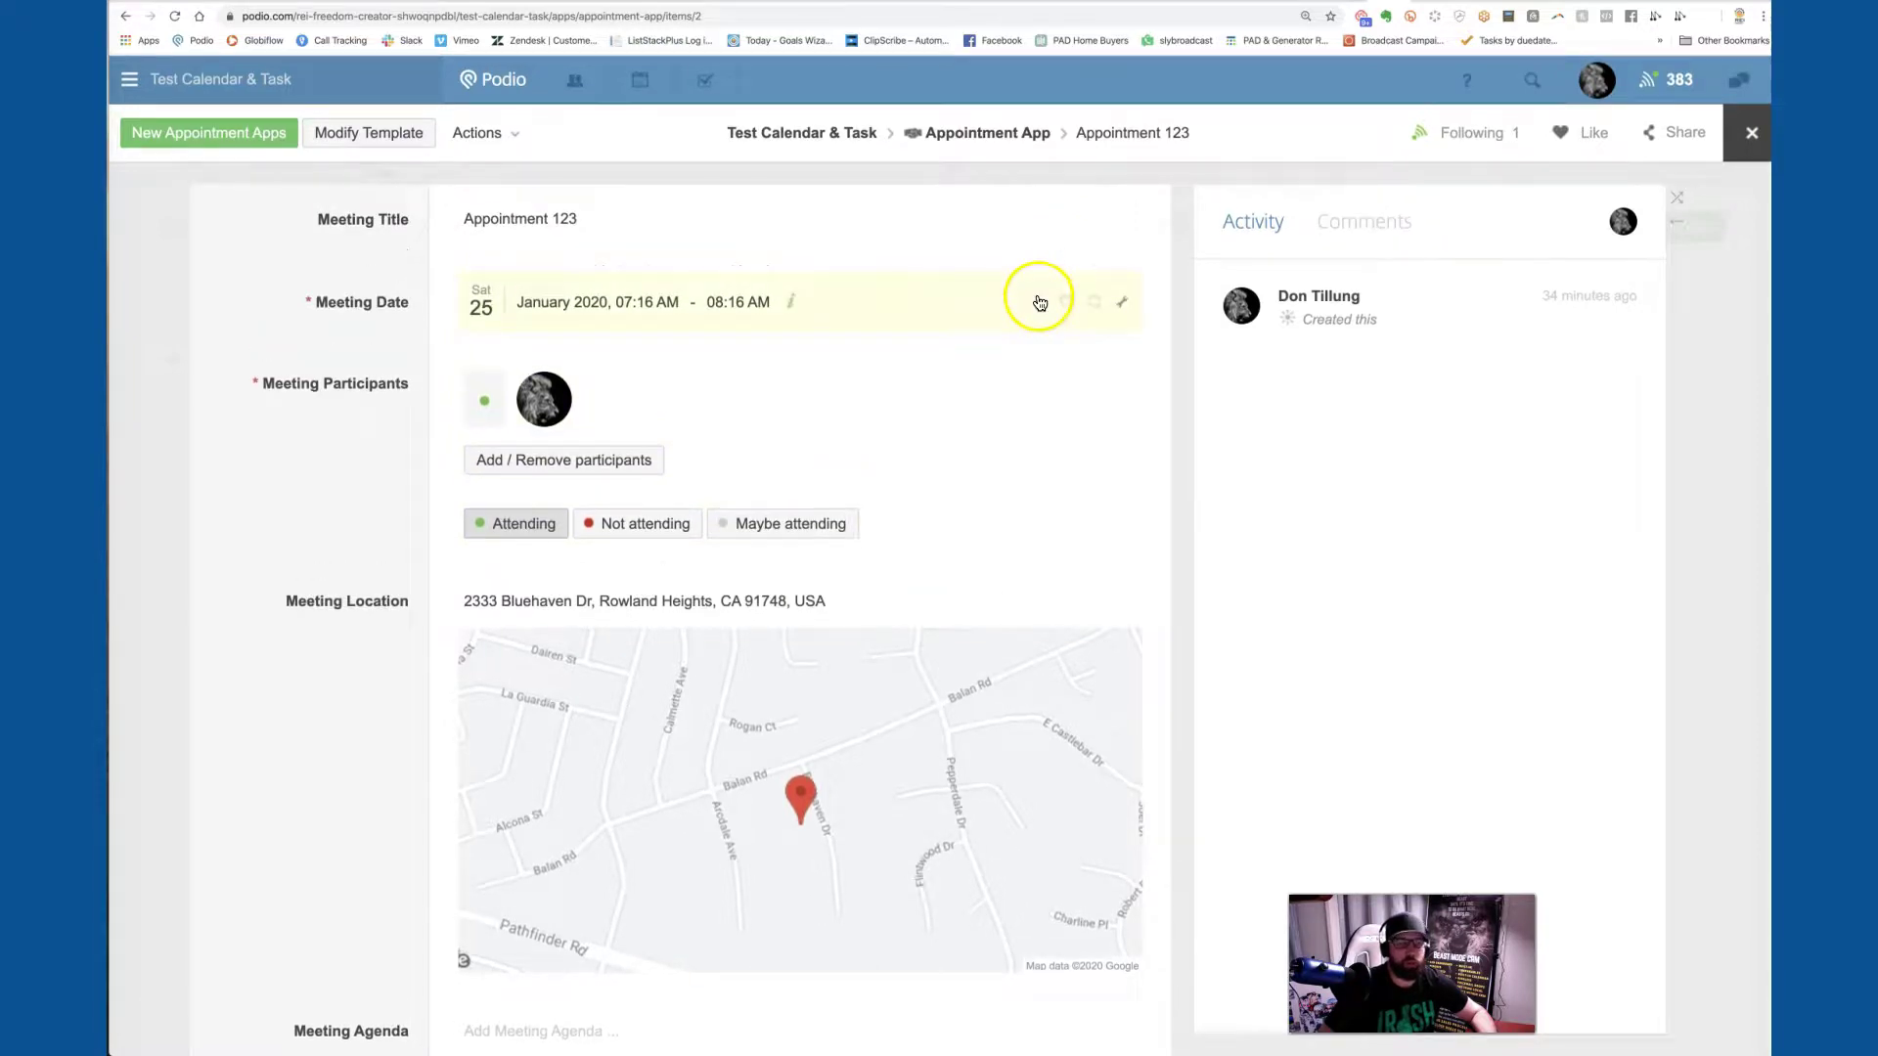
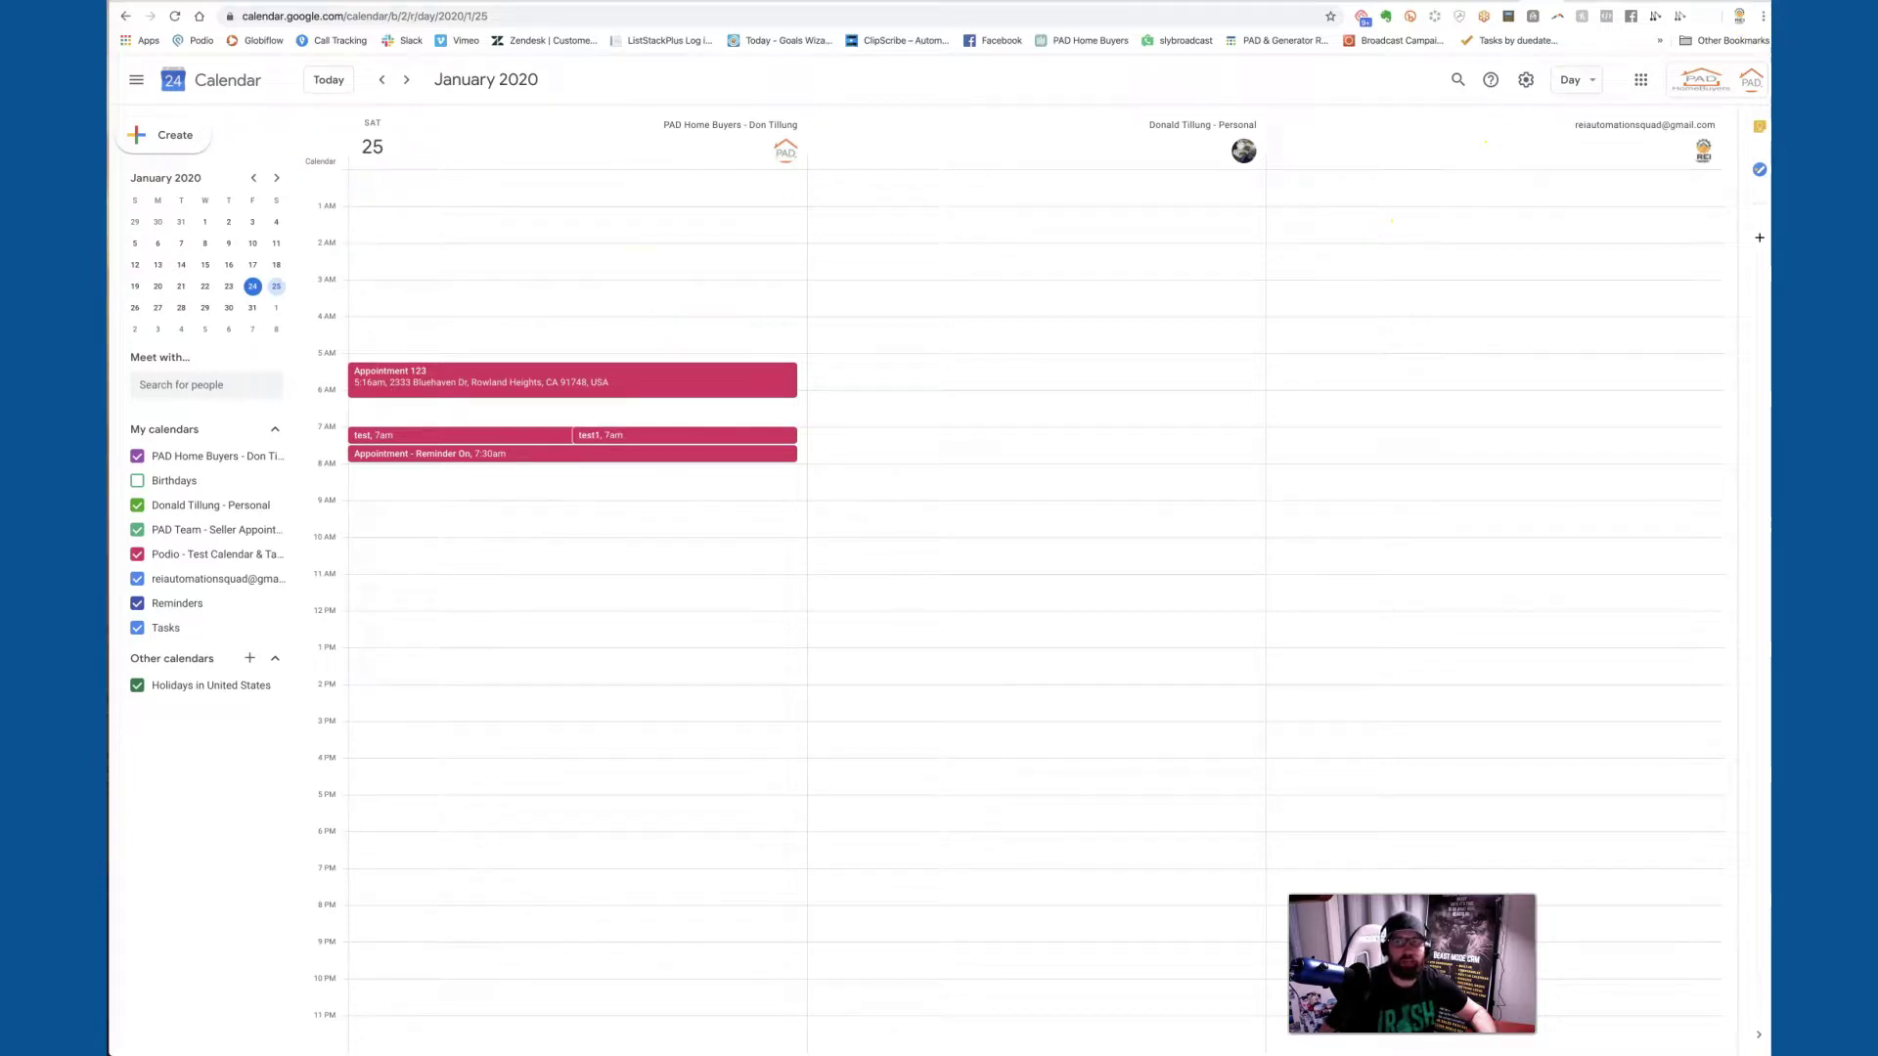
# Step: Switch from Google Calendar to the Test Calendar & Task workspace page in Podio and remove its empty links tile
pyautogui.hotkey('ctrl', 'Tab')
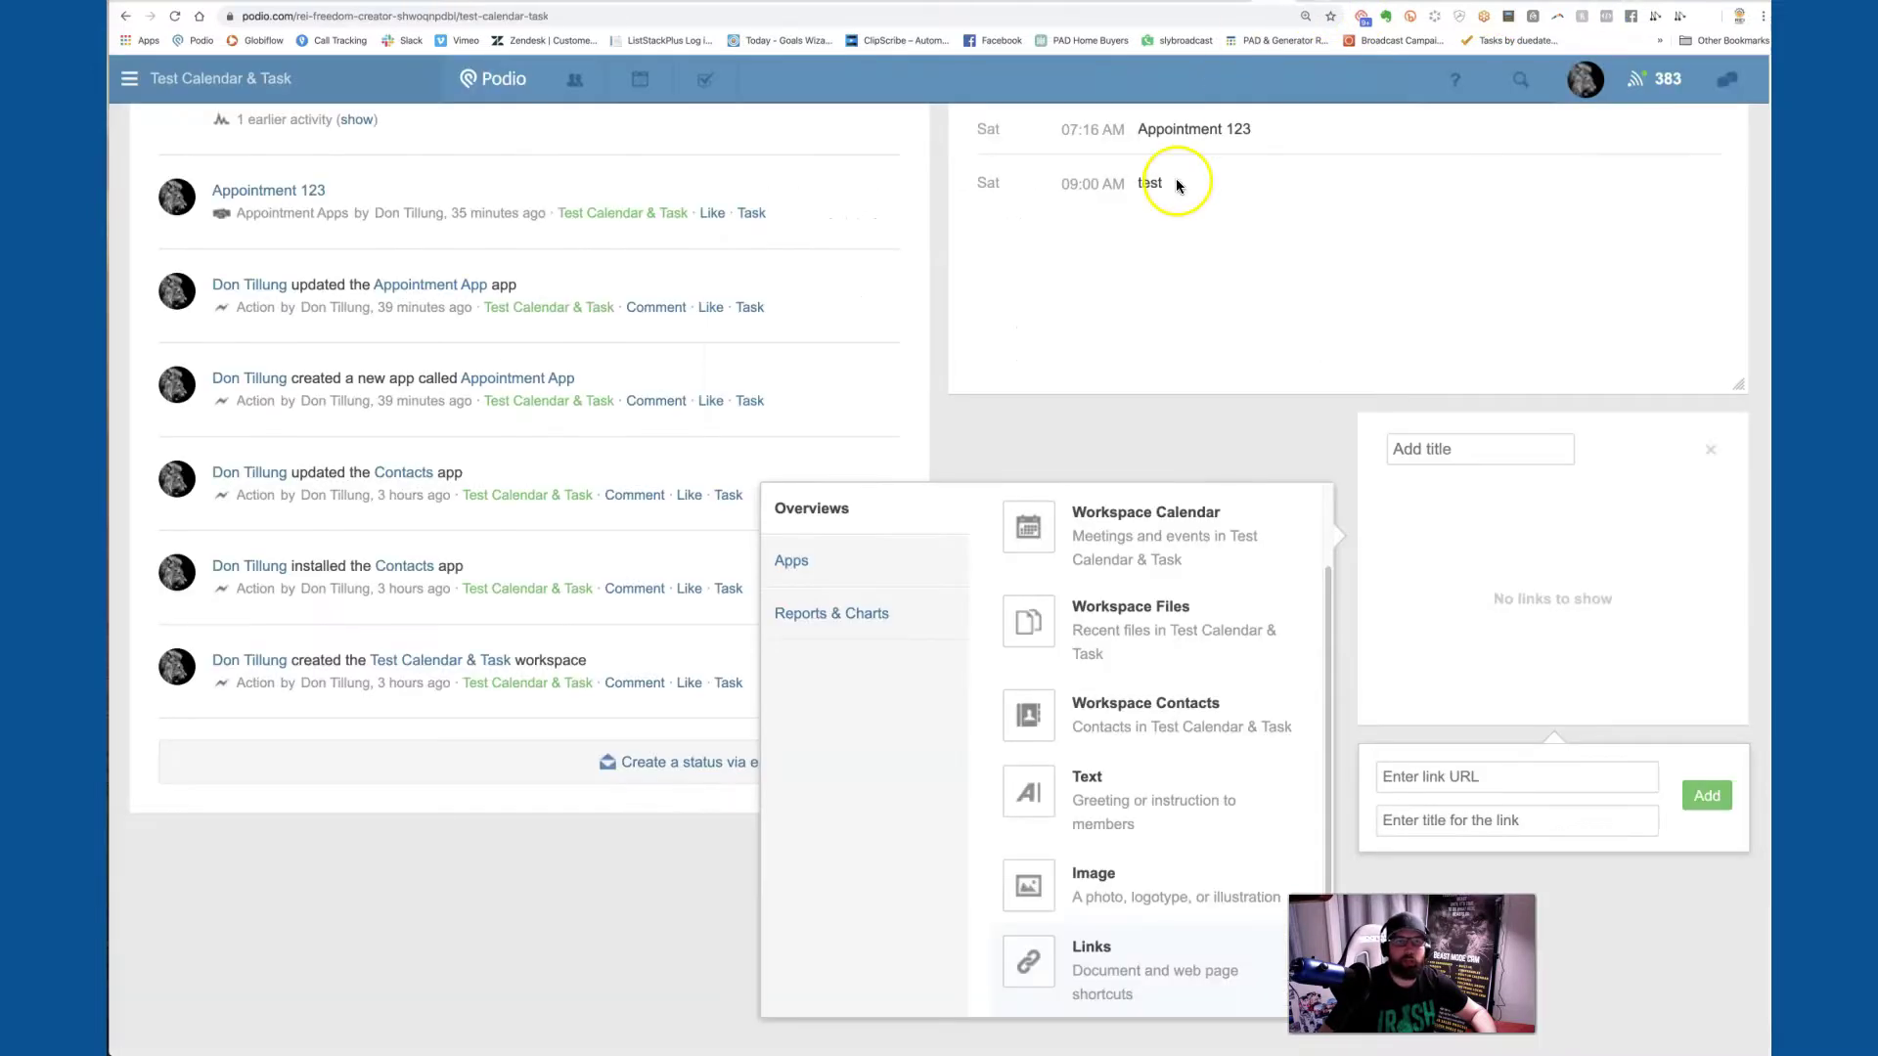
pyautogui.scroll(5, 888, 204)
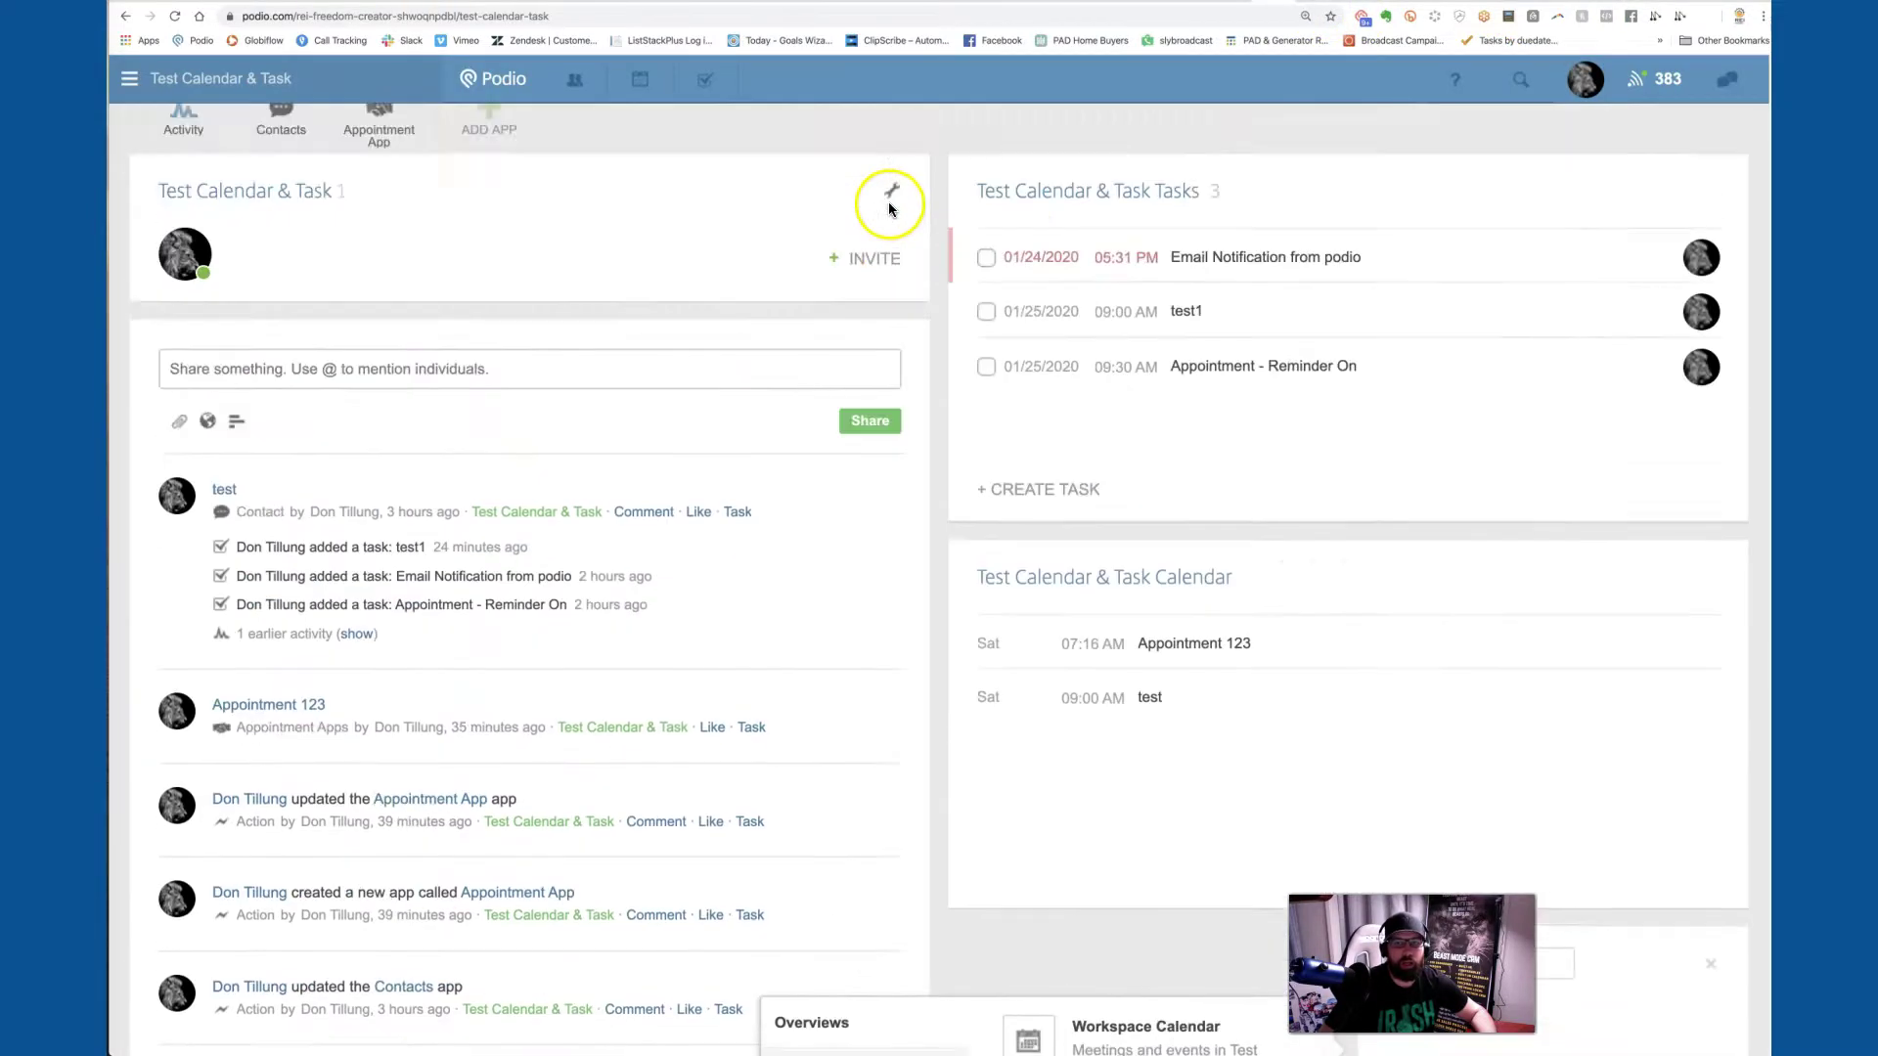
pyautogui.scroll(1, 888, 206)
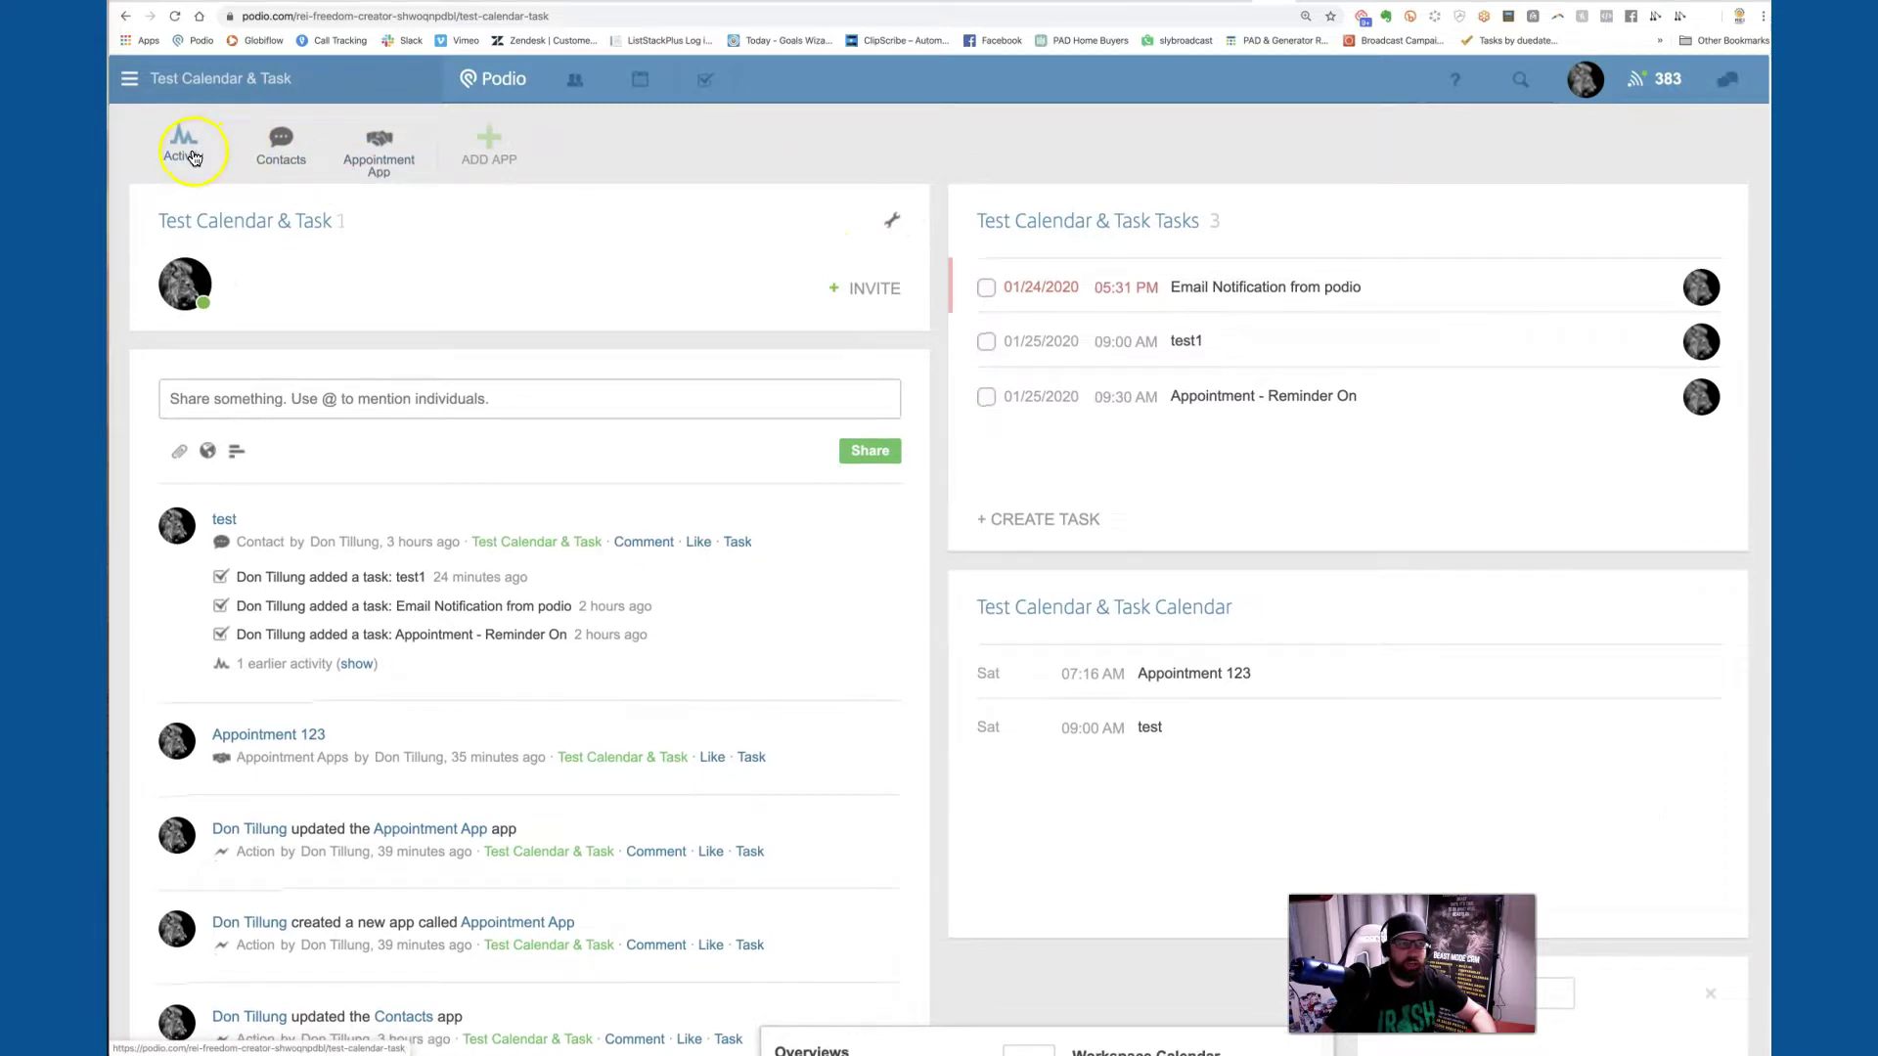
pyautogui.scroll(-4, 914, 442)
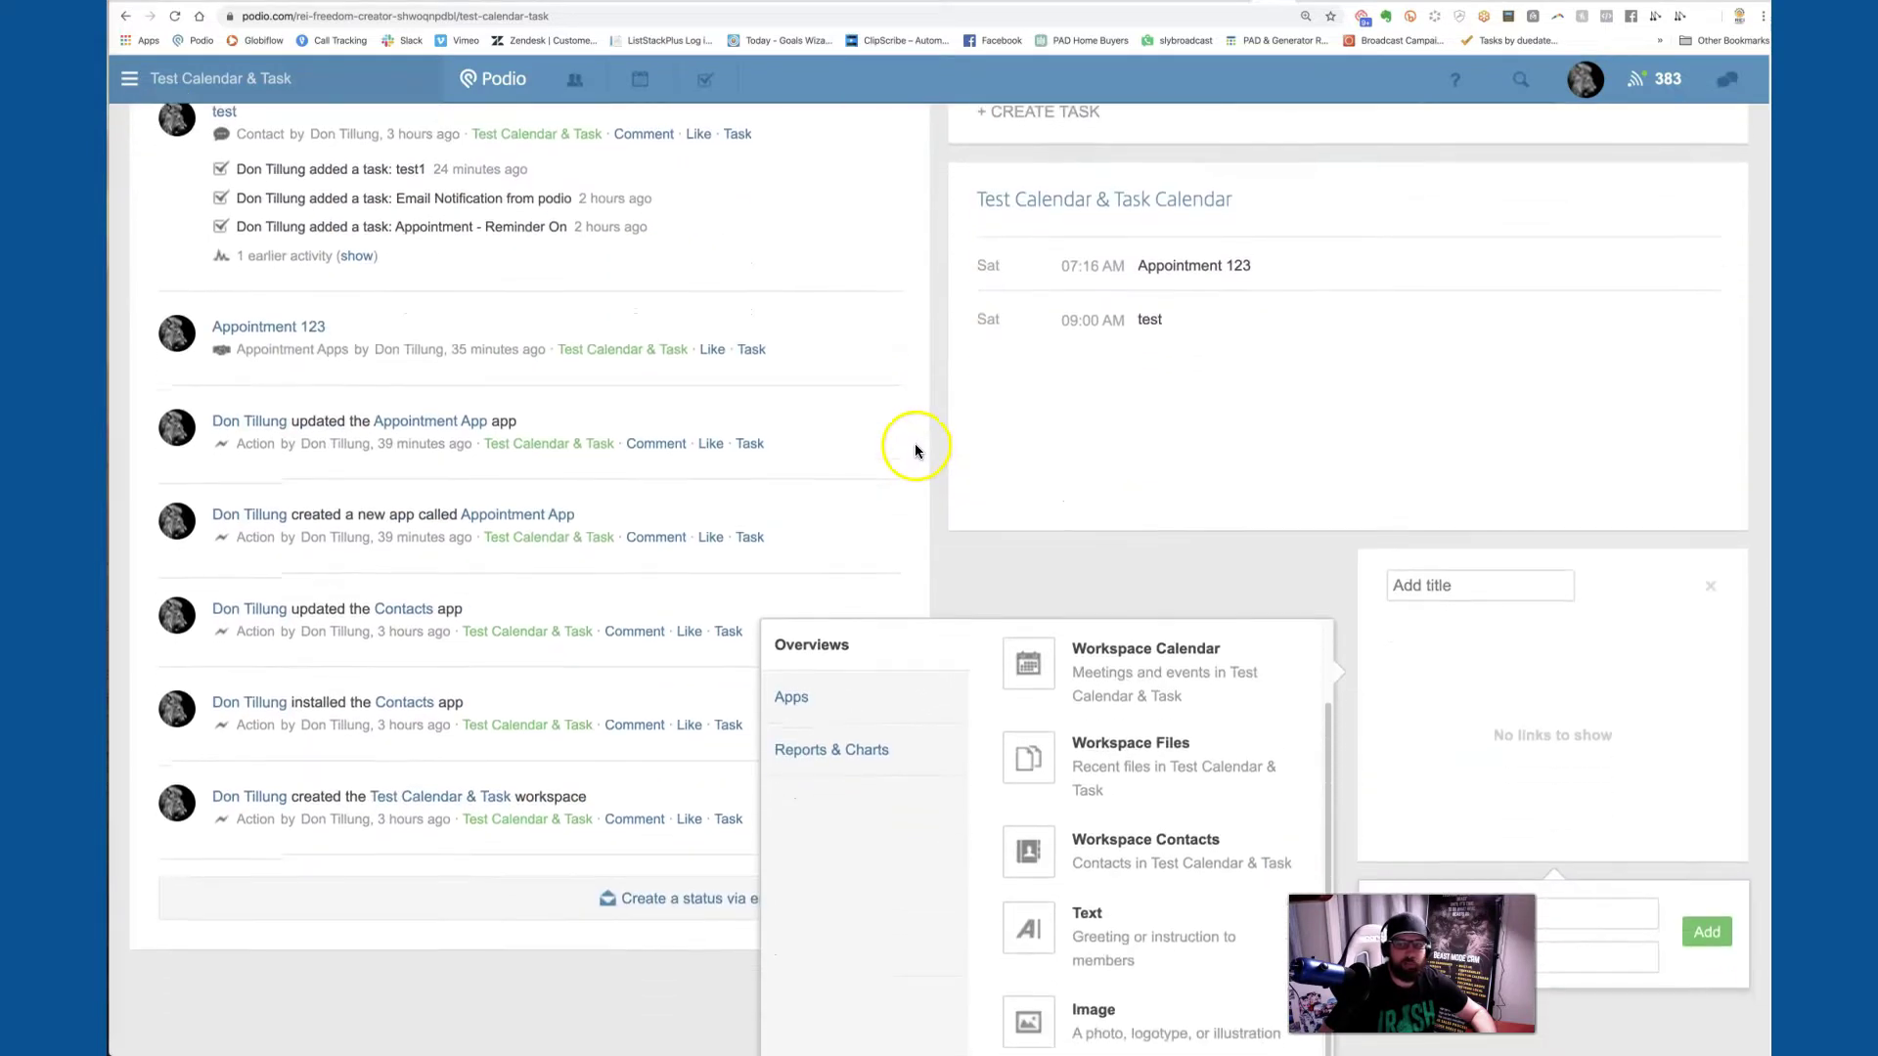
pyautogui.scroll(-2, 900, 435)
pyautogui.click(1707, 387)
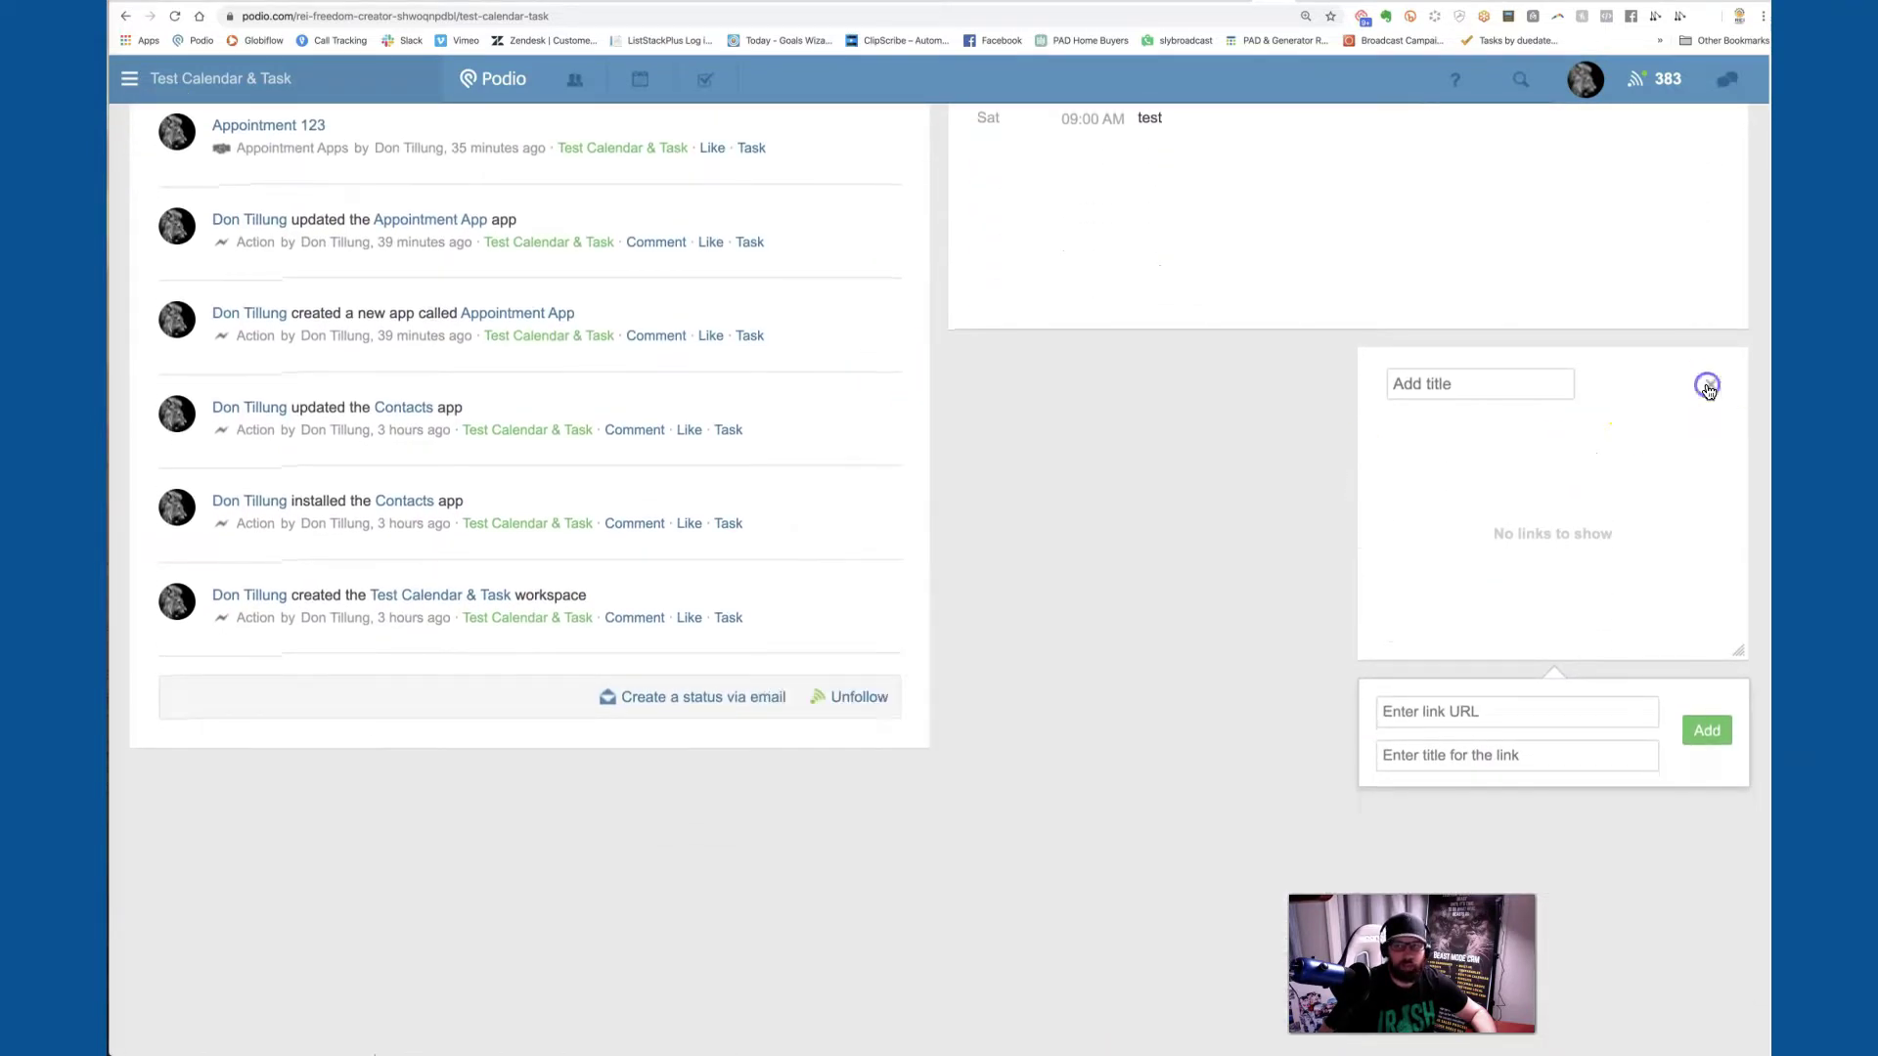
# Step: Add a new Links tile to the workspace page
pyautogui.click(1526, 425)
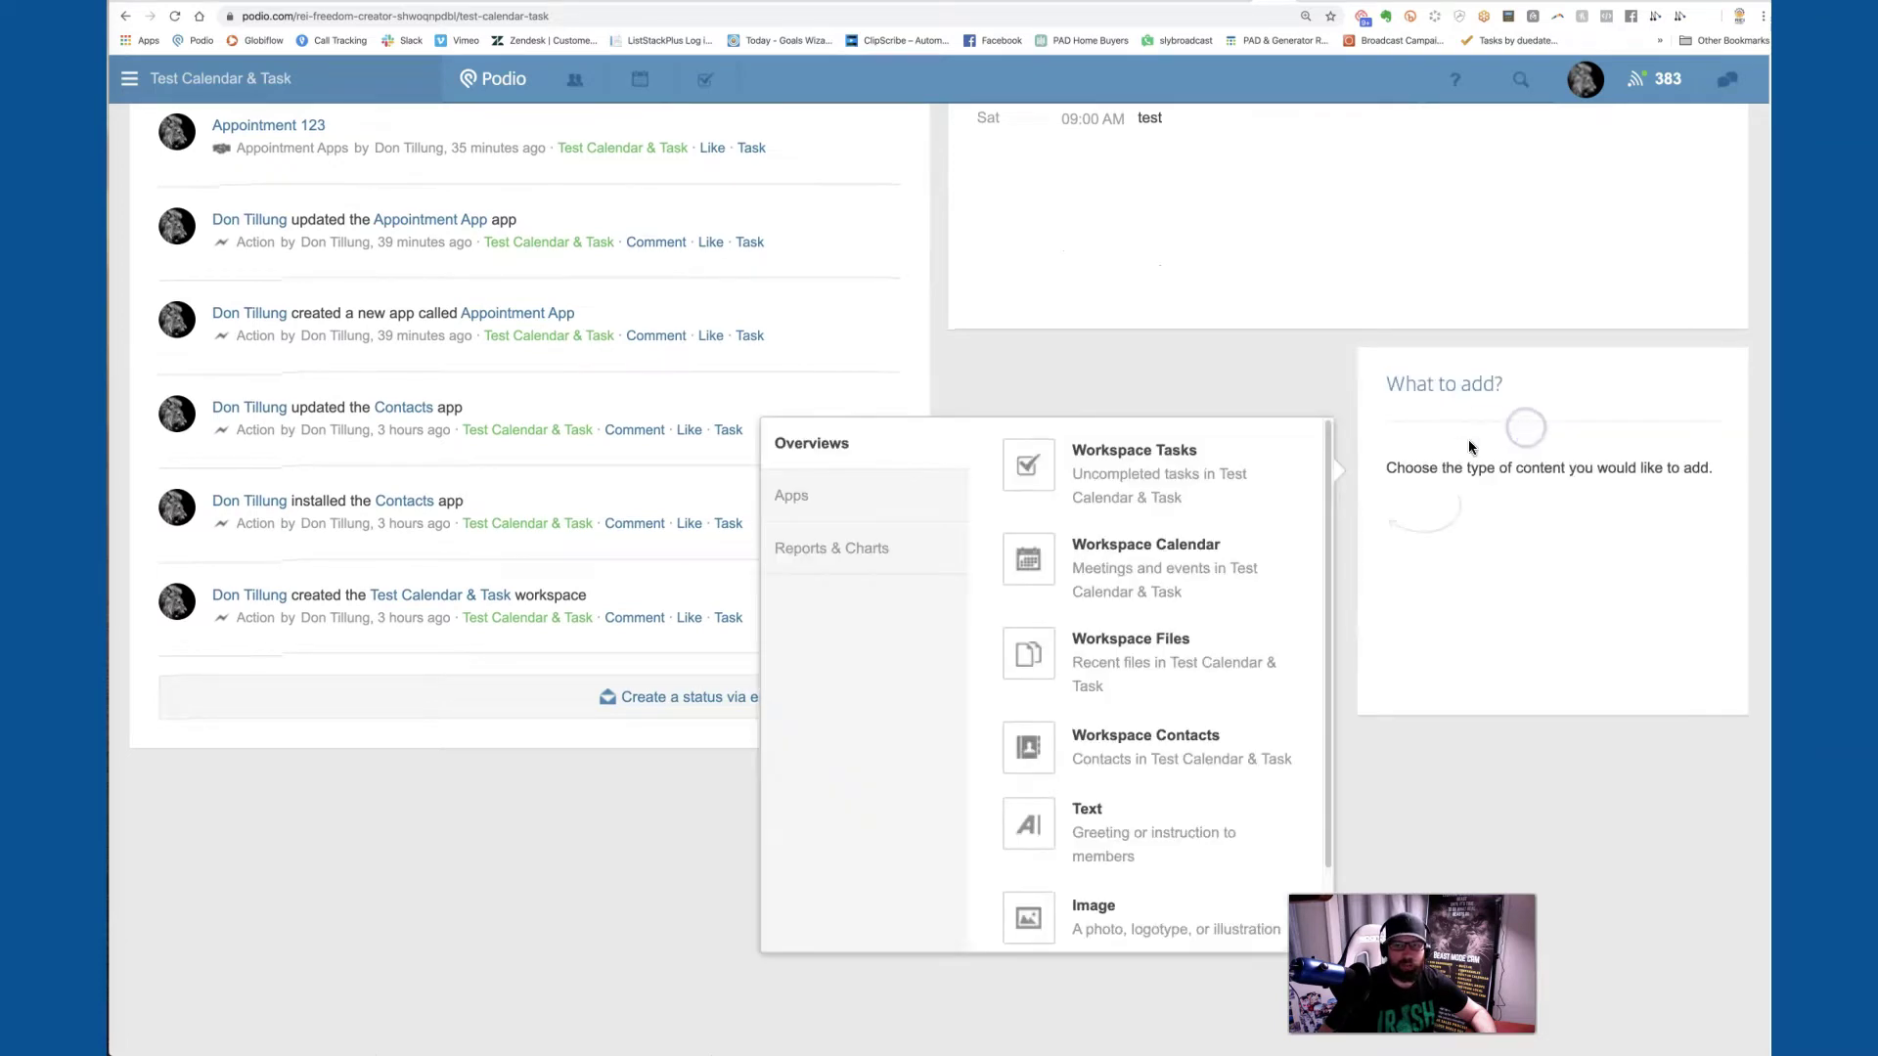
pyautogui.scroll(-1, 1229, 629)
pyautogui.click(1117, 887)
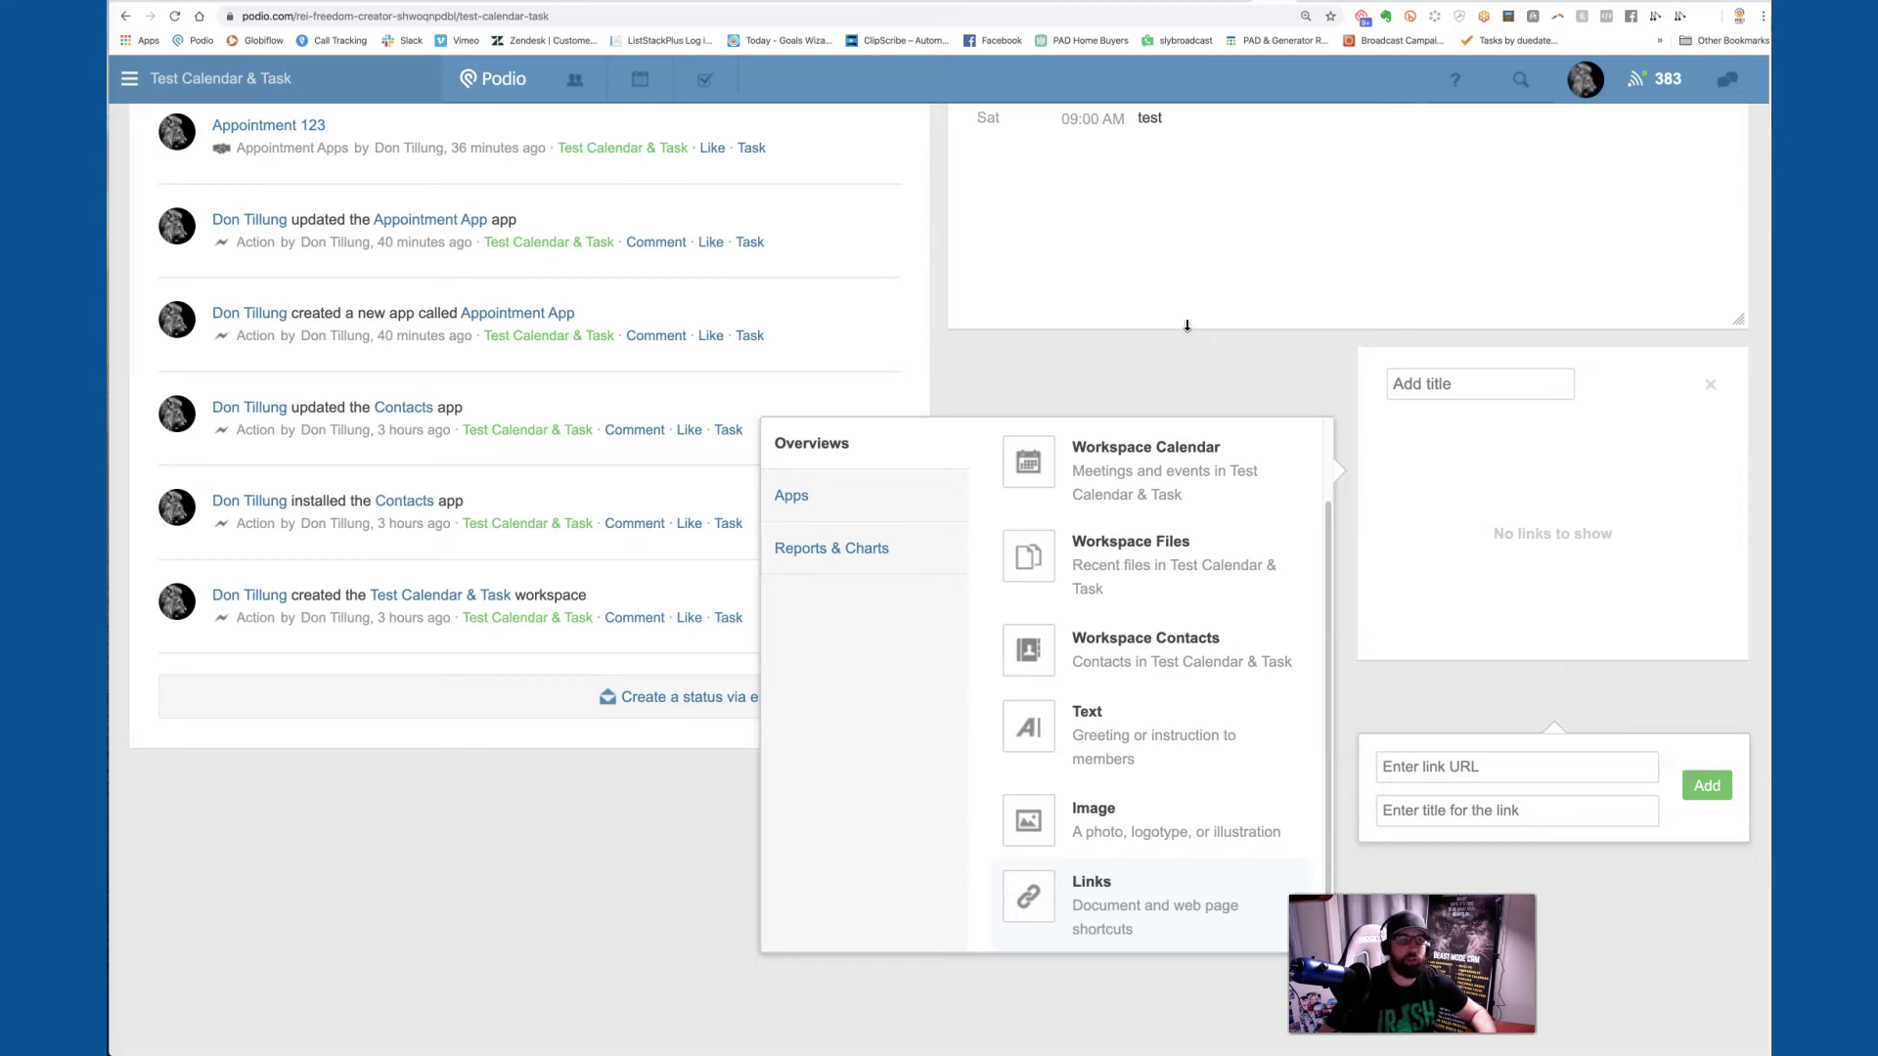
pyautogui.click(1149, 368)
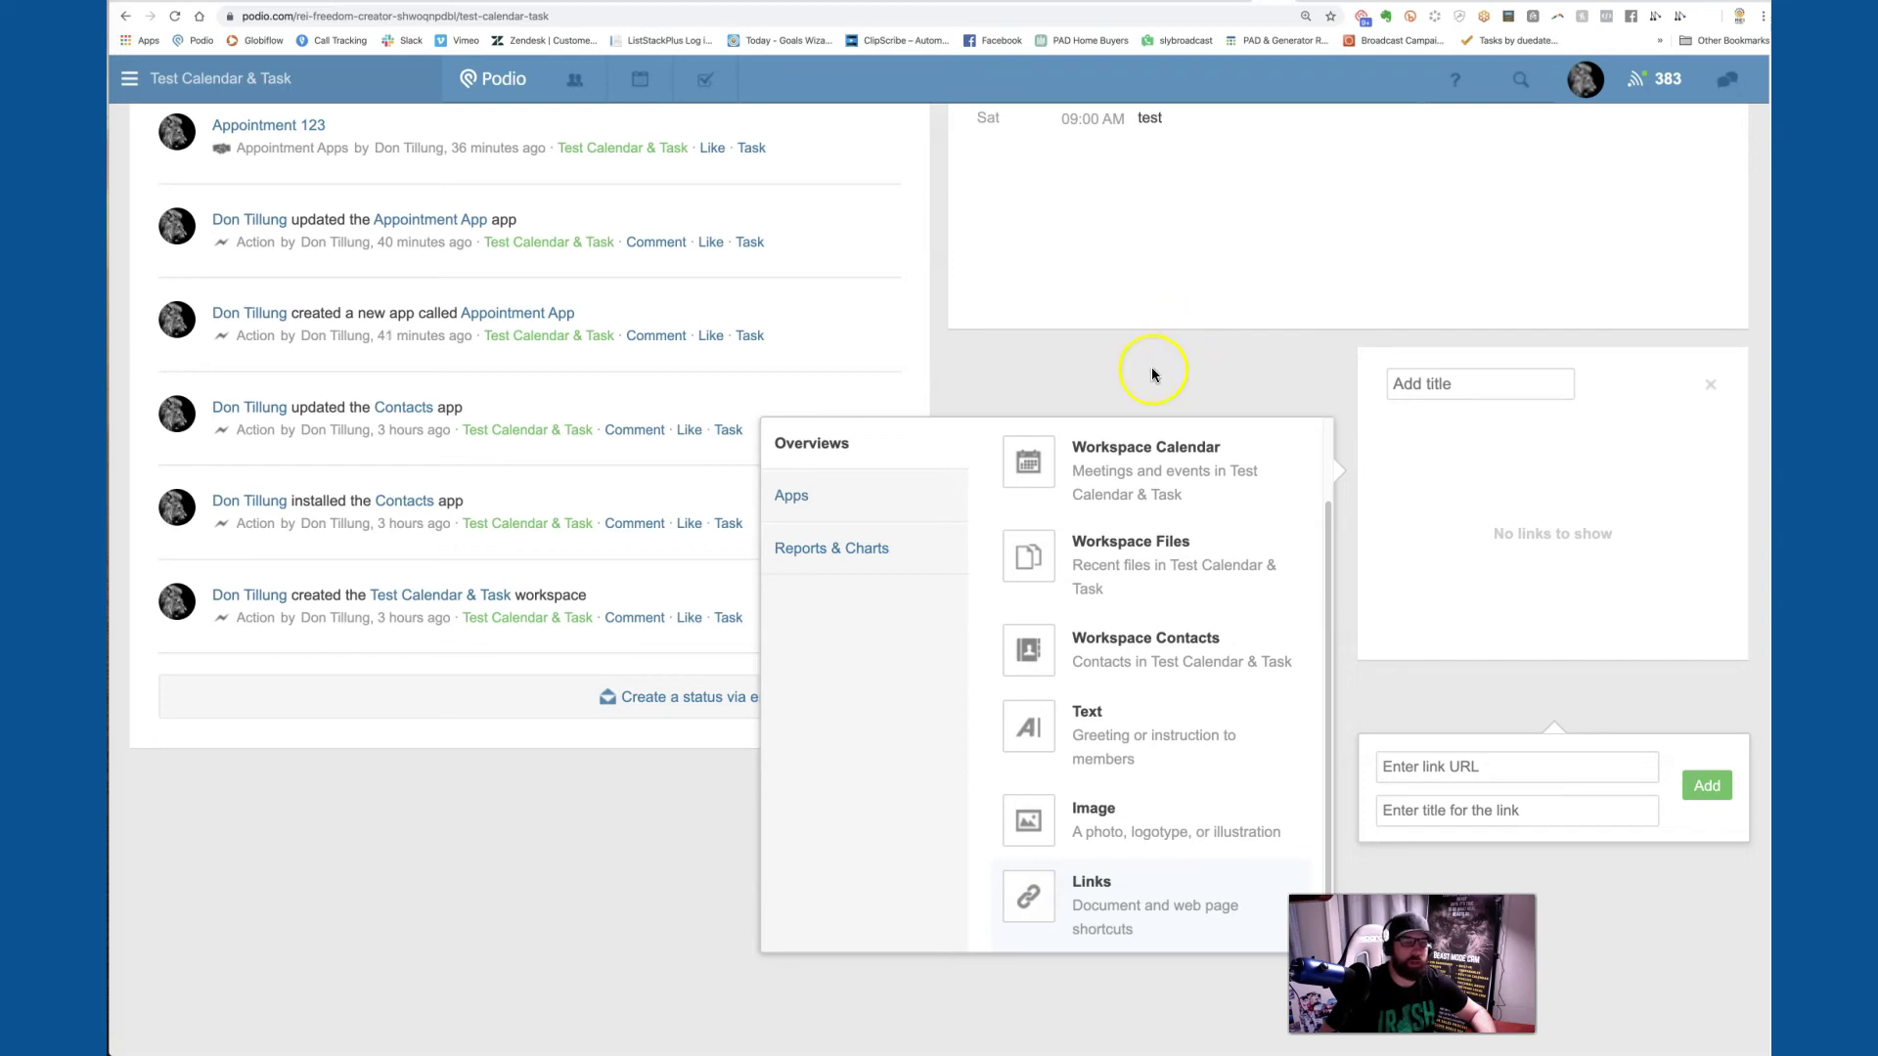